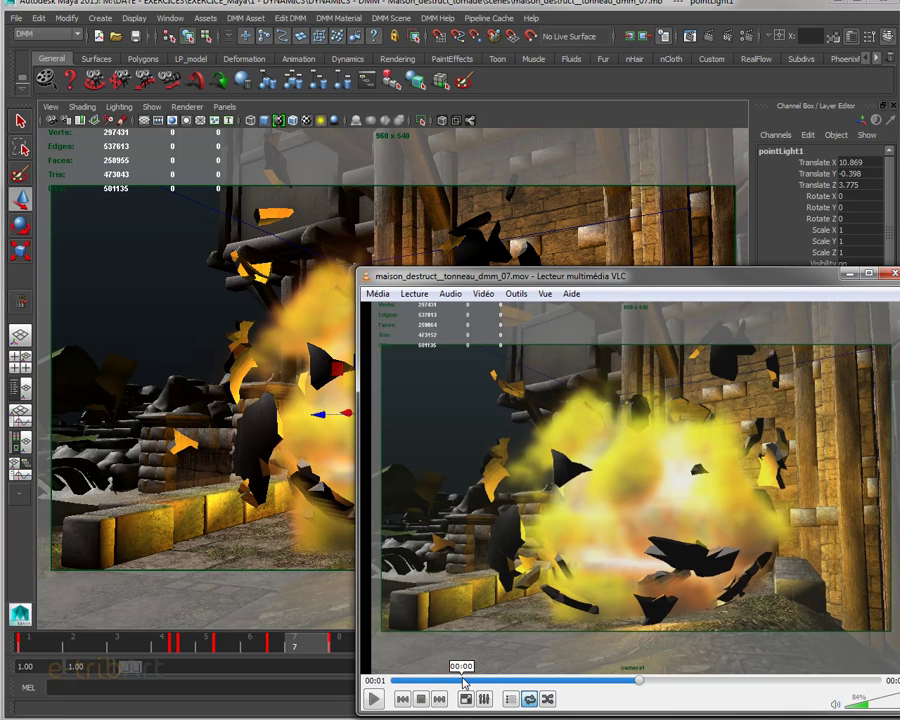
# Step: Review the barrel explosion in maison_destruct__tonneau_dmm_07.mov by scrubbing the playback, and close the video player
pyautogui.moveTo(458, 683); pyautogui.dragTo(587, 659)
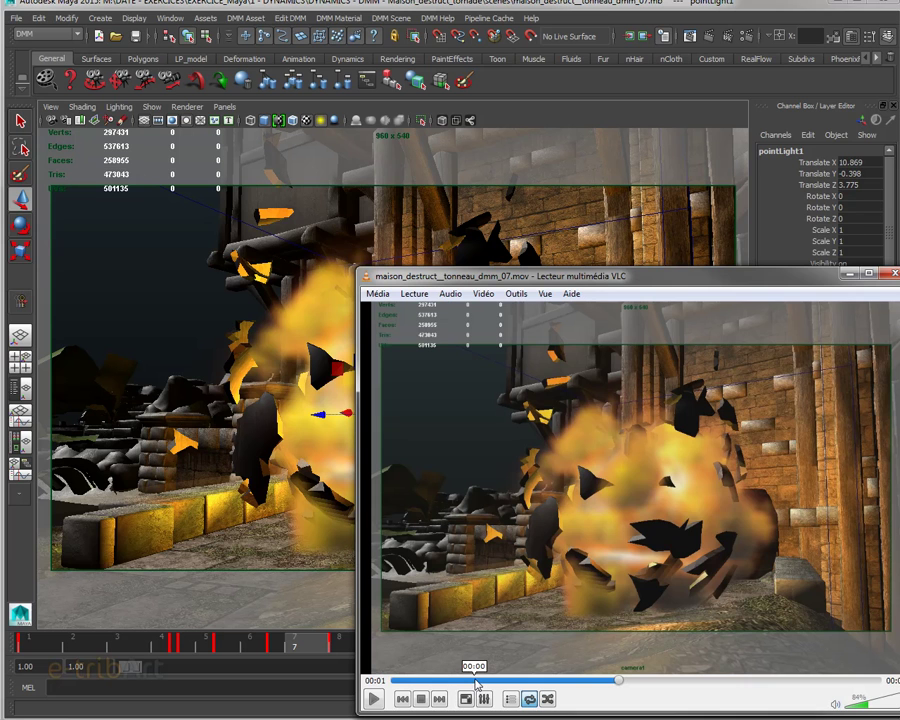
pyautogui.moveTo(462, 682); pyautogui.dragTo(613, 672)
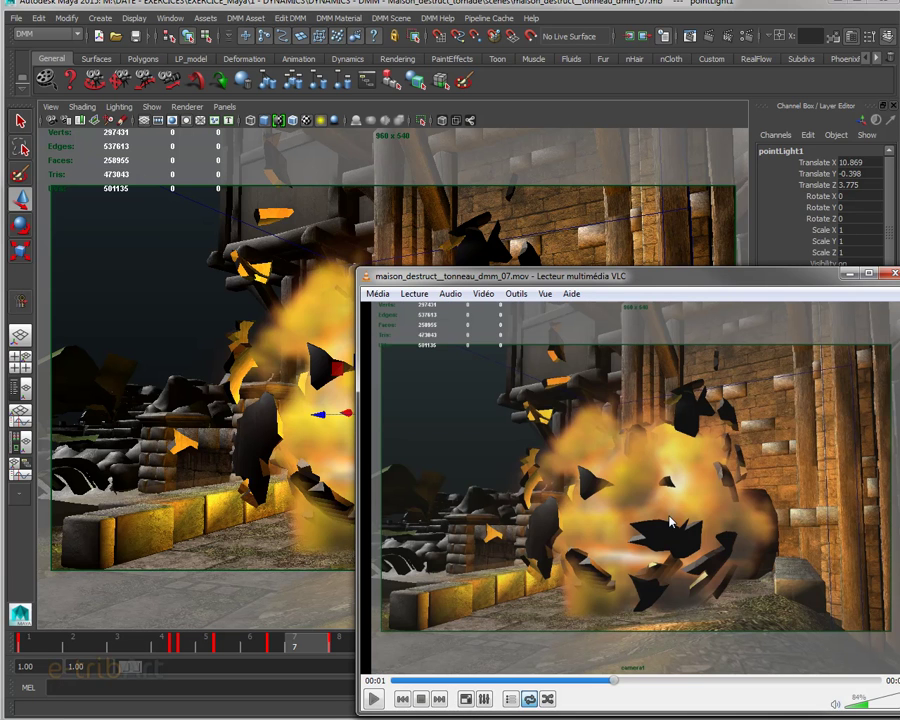
pyautogui.moveTo(508, 684); pyautogui.dragTo(630, 665)
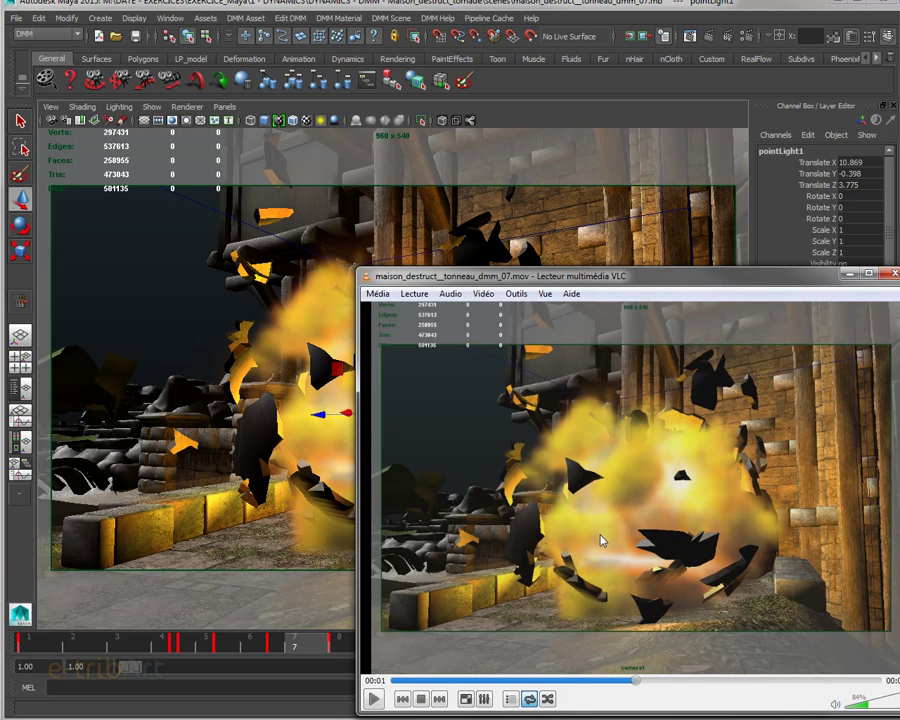
pyautogui.moveTo(623, 280); pyautogui.dragTo(570, 209)
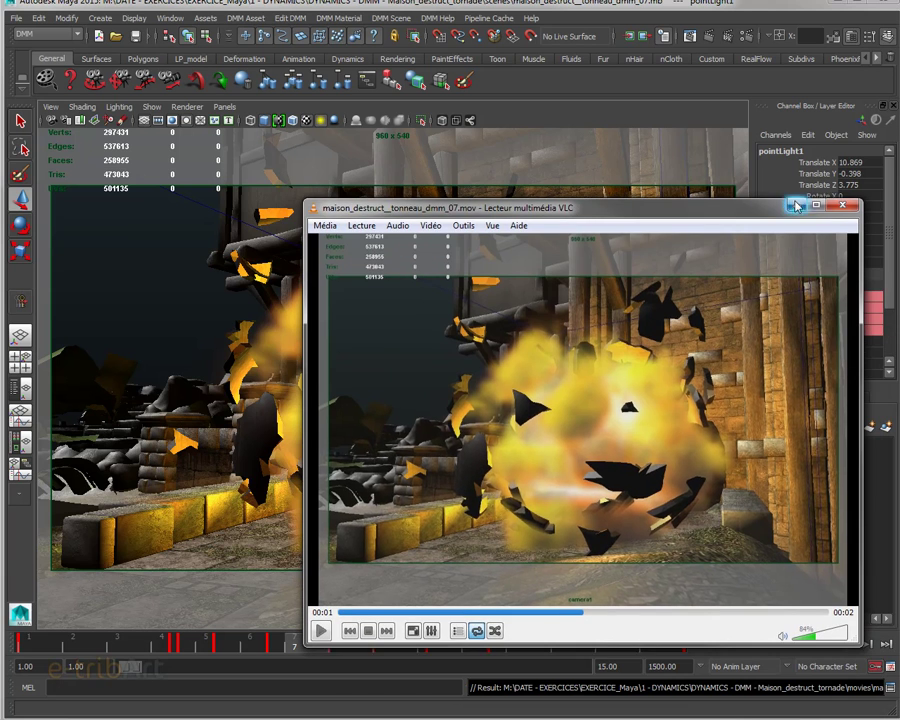
pyautogui.click(838, 207)
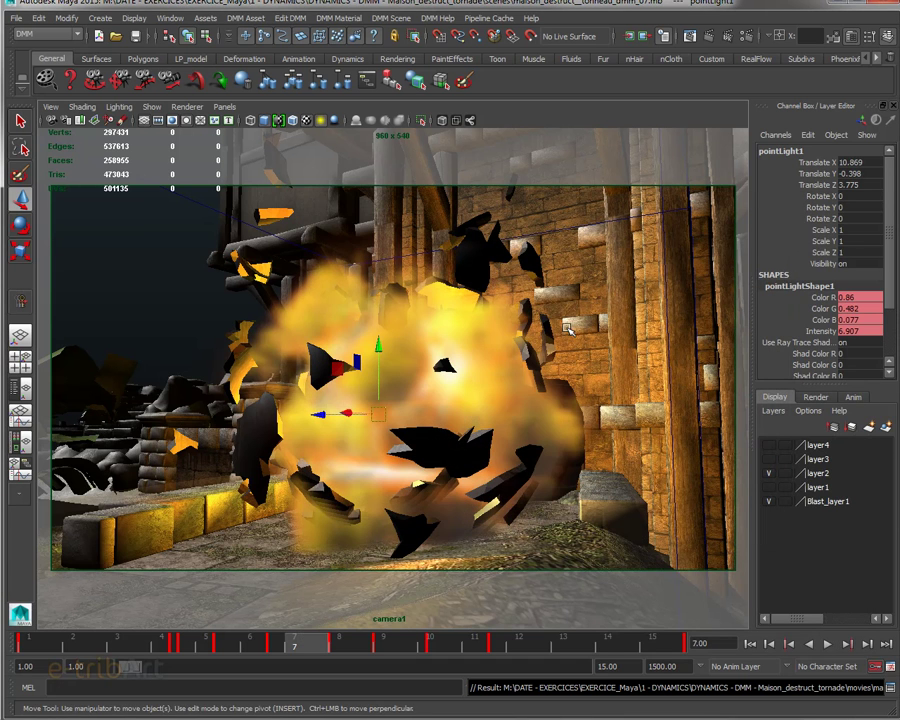
# Step: Return to frame 1 and place the Blast fluid container on a new display layer with its visibility off
pyautogui.click(749, 644)
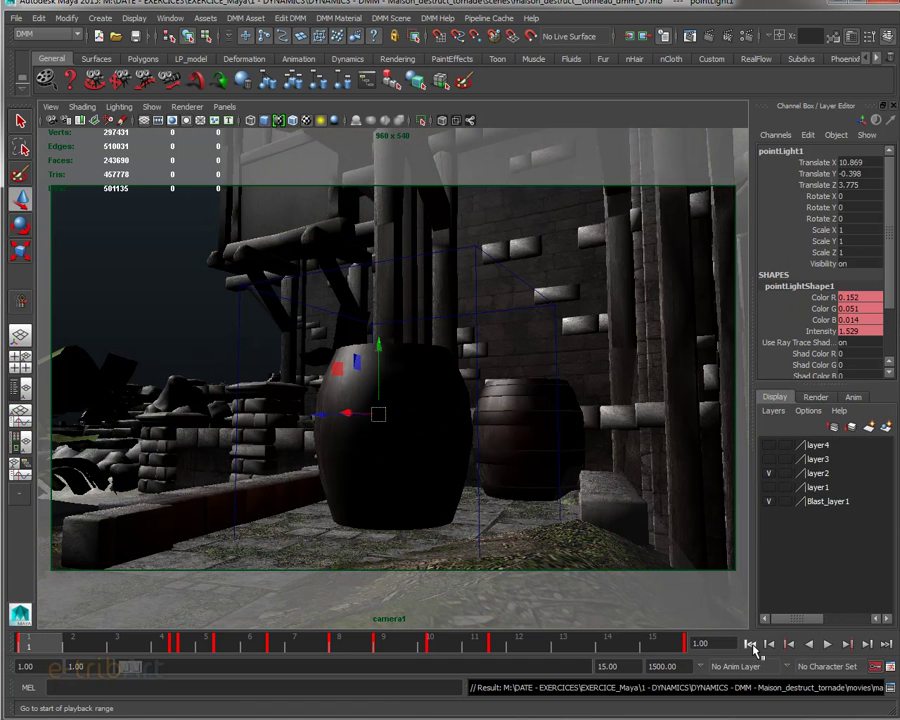
pyautogui.click(415, 497)
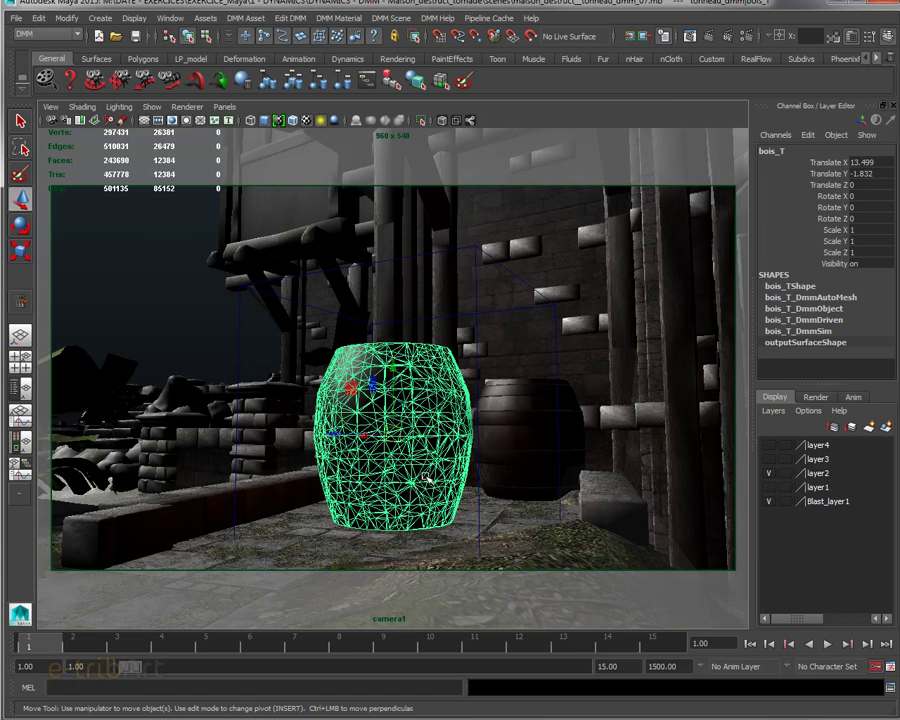
pyautogui.moveTo(77, 641); pyautogui.dragTo(30, 643)
pyautogui.click(476, 247)
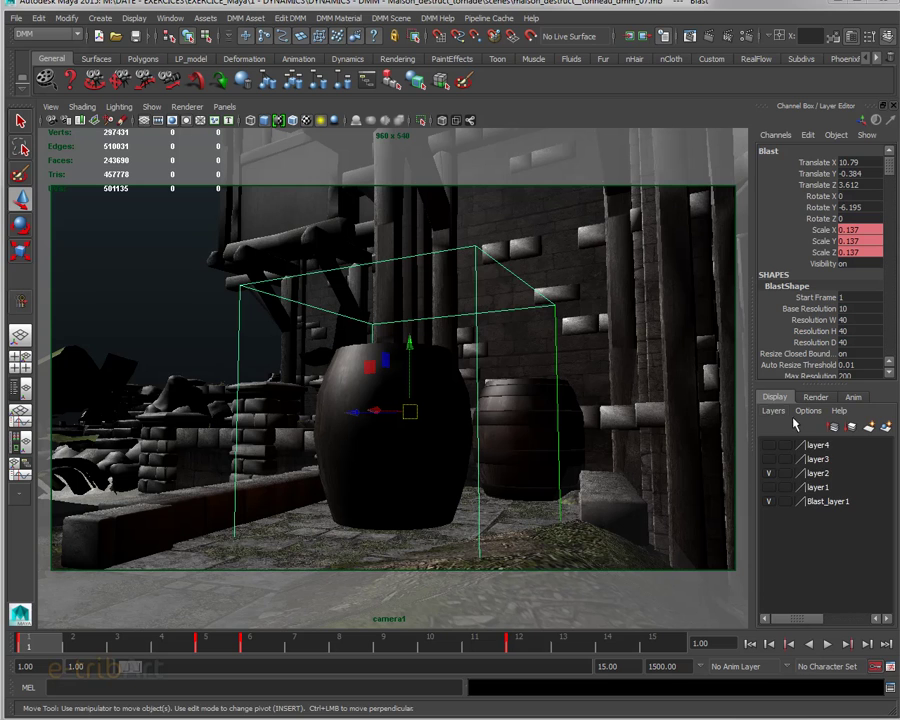
pyautogui.click(774, 410)
pyautogui.click(790, 437)
pyautogui.click(768, 445)
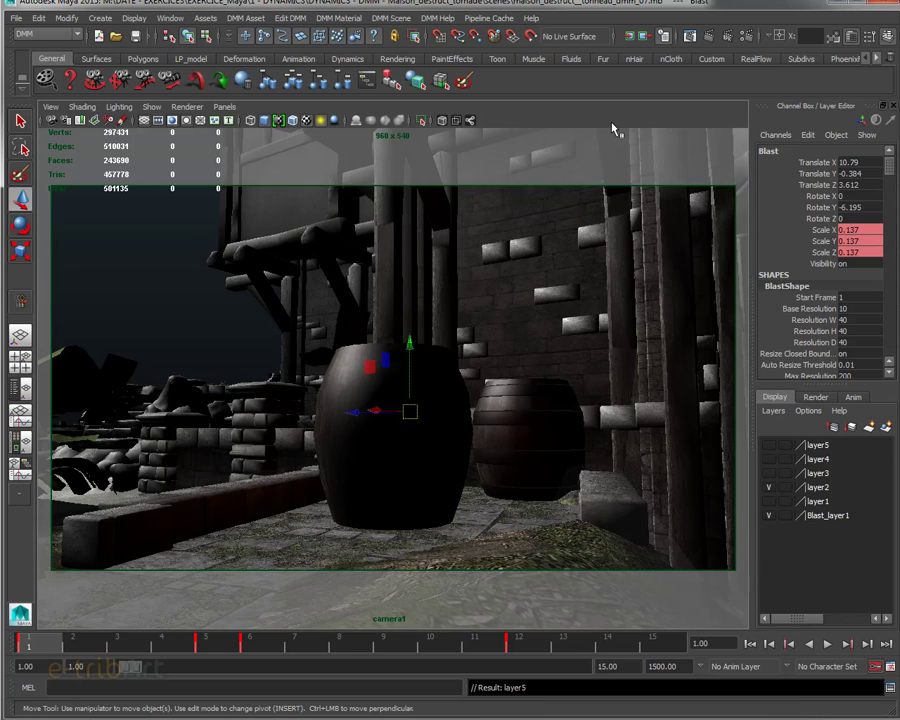
# Step: Display the scene with textures, select the foreground barrel's wooden body bois_T and activate the DMM menu set
pyautogui.press('6')
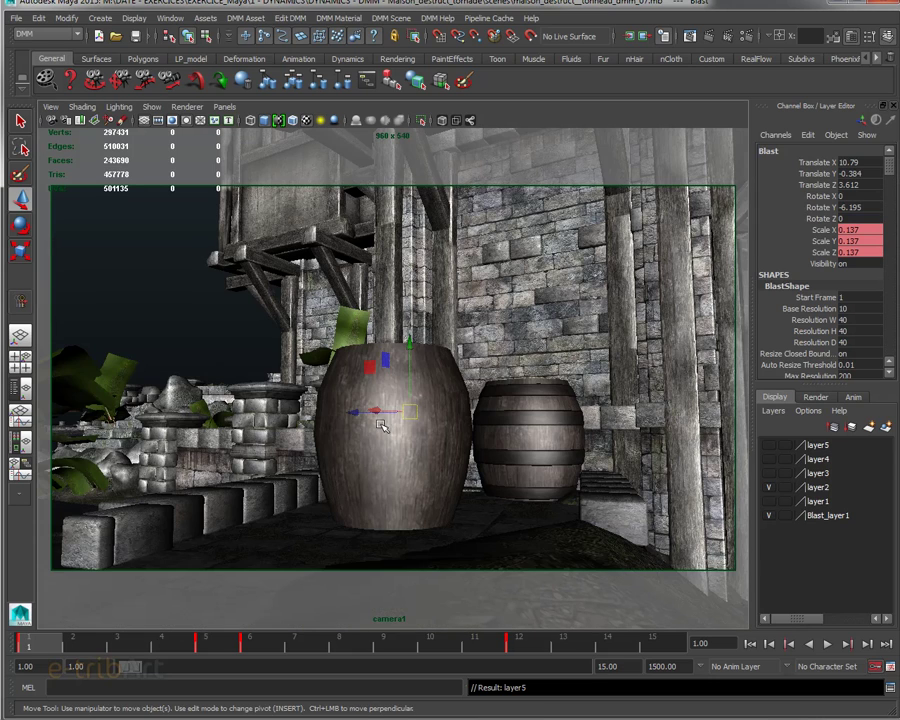
pyautogui.keyDown('alt'); pyautogui.moveTo(450, 416); pyautogui.dragTo(445, 415); pyautogui.keyUp('alt')
pyautogui.click(445, 415)
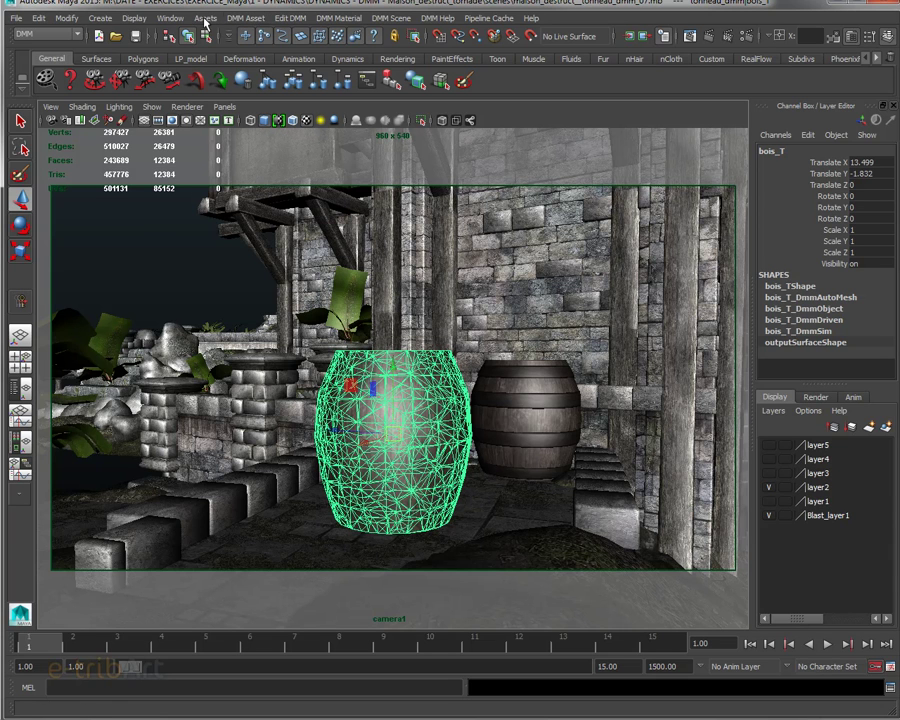
pyautogui.click(40, 34)
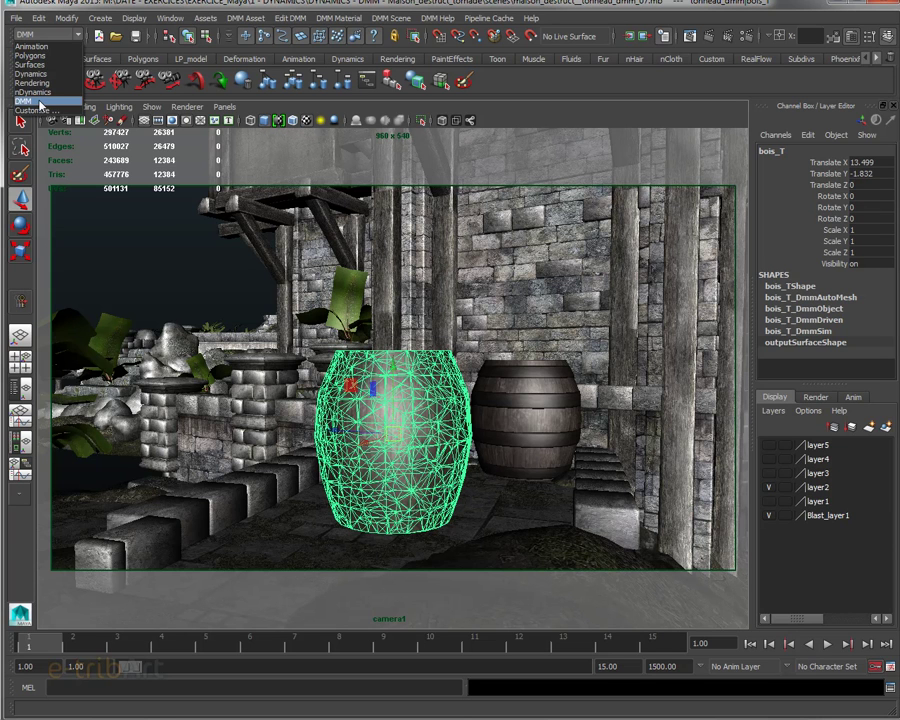
pyautogui.click(40, 103)
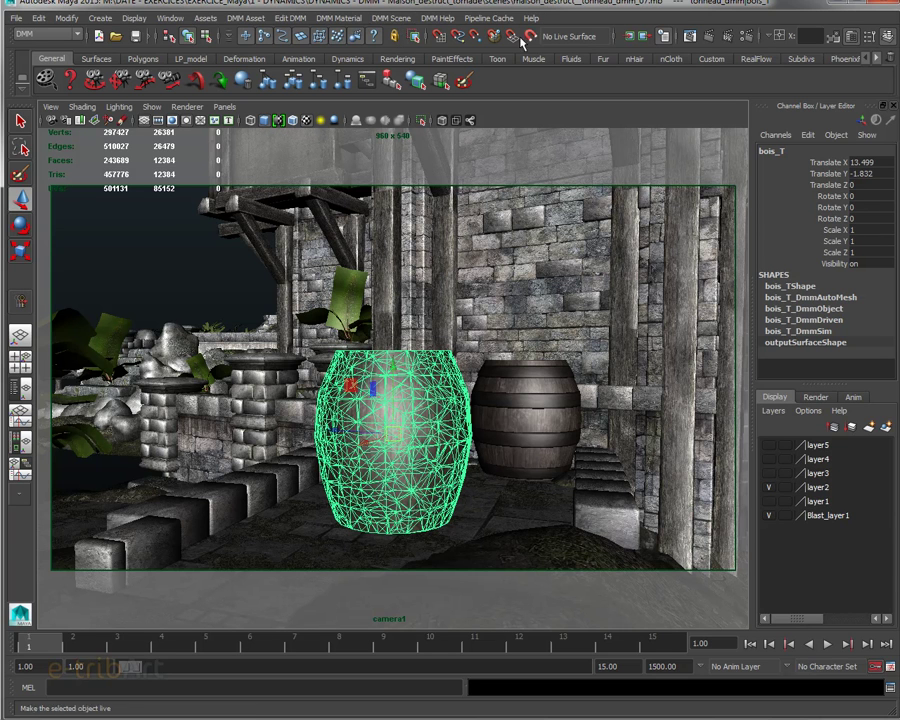
# Step: Look over the DMM commands and disassemble the DMM object of the bois_T barrel body
pyautogui.click(240, 18)
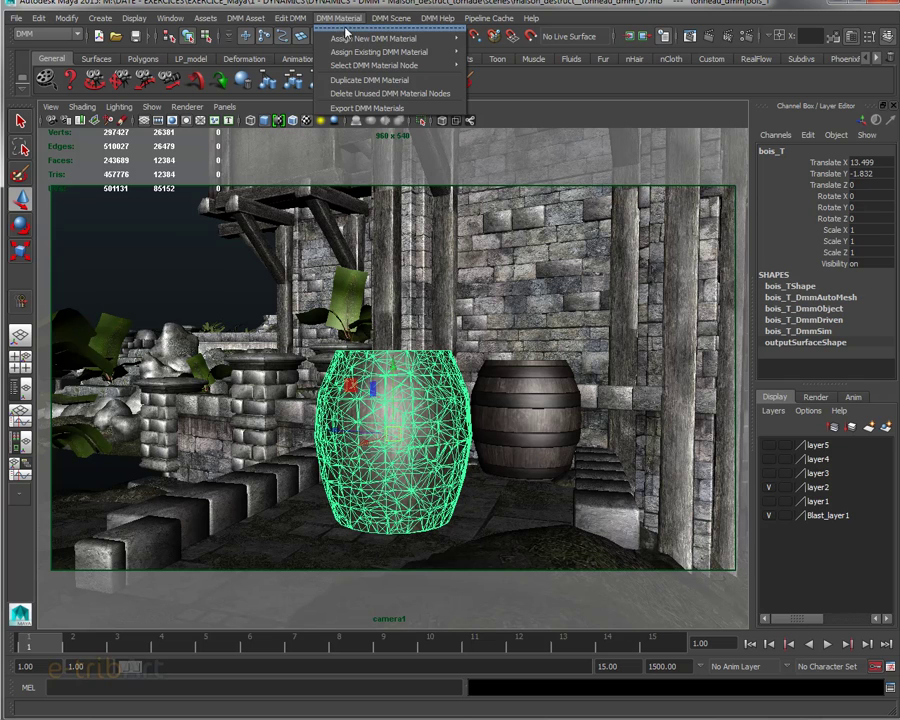
pyautogui.moveTo(249, 19)
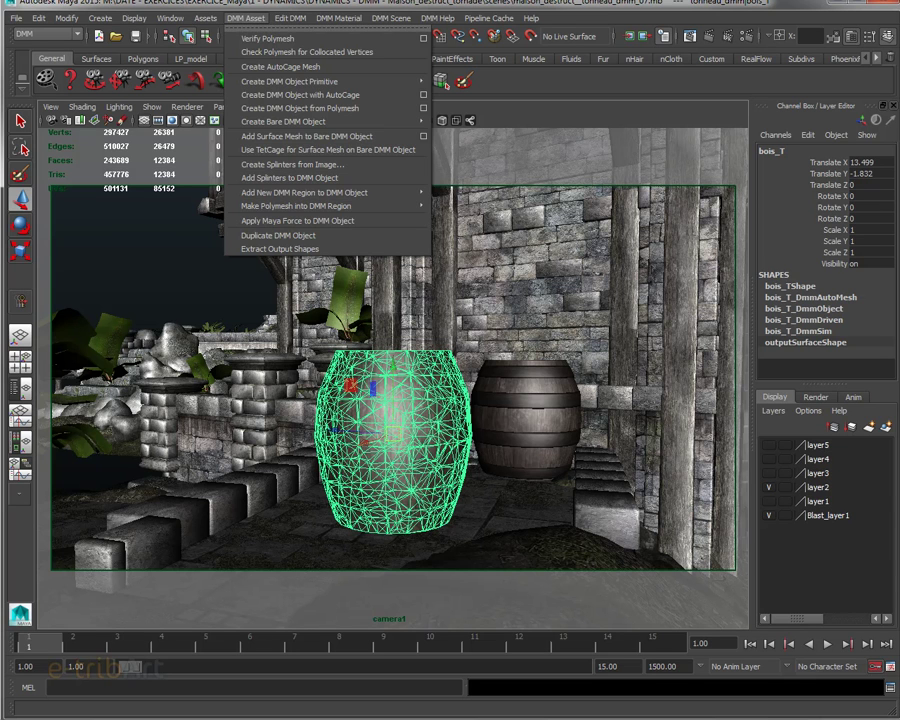
pyautogui.click(256, 6)
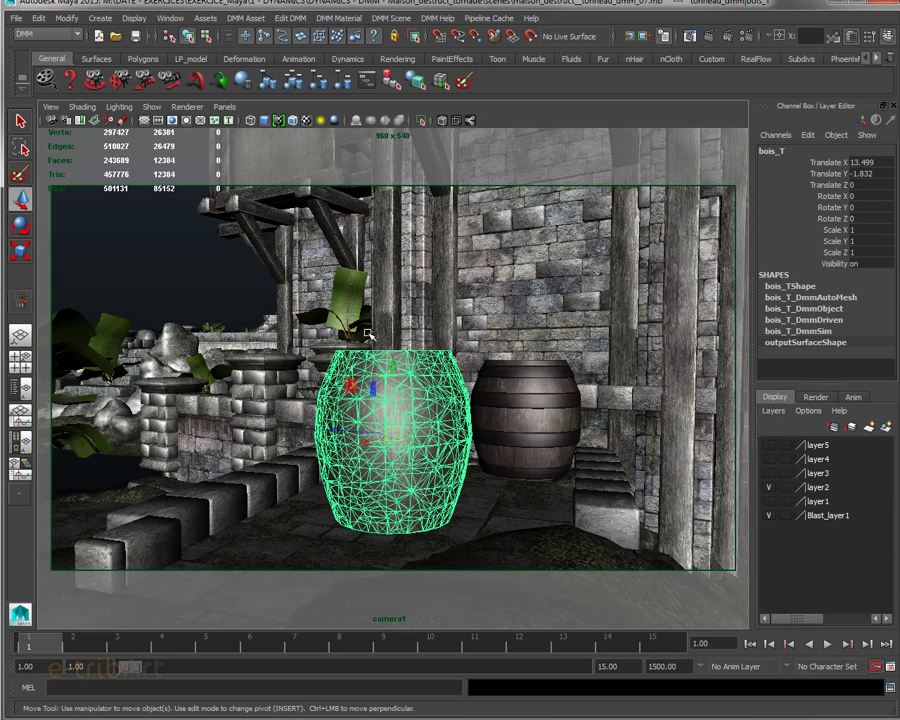
pyautogui.click(346, 19)
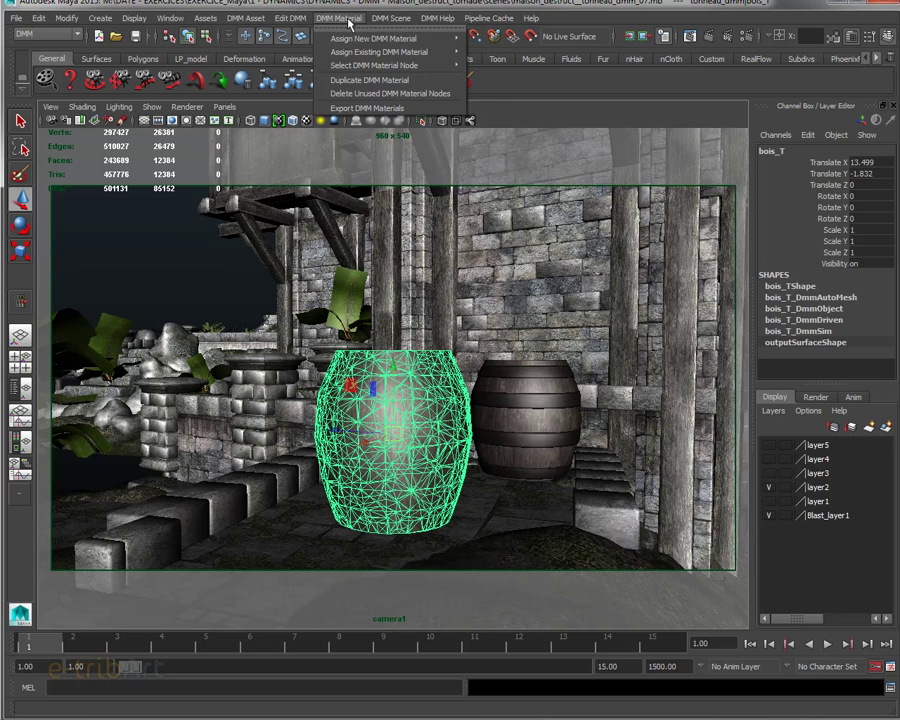
pyautogui.moveTo(296, 19)
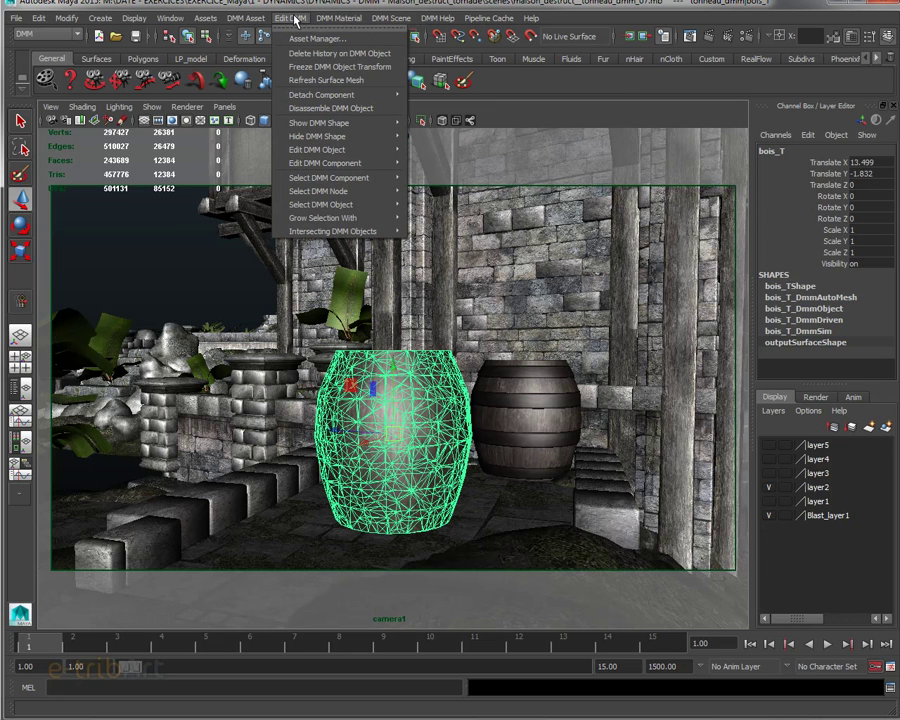
pyautogui.click(340, 108)
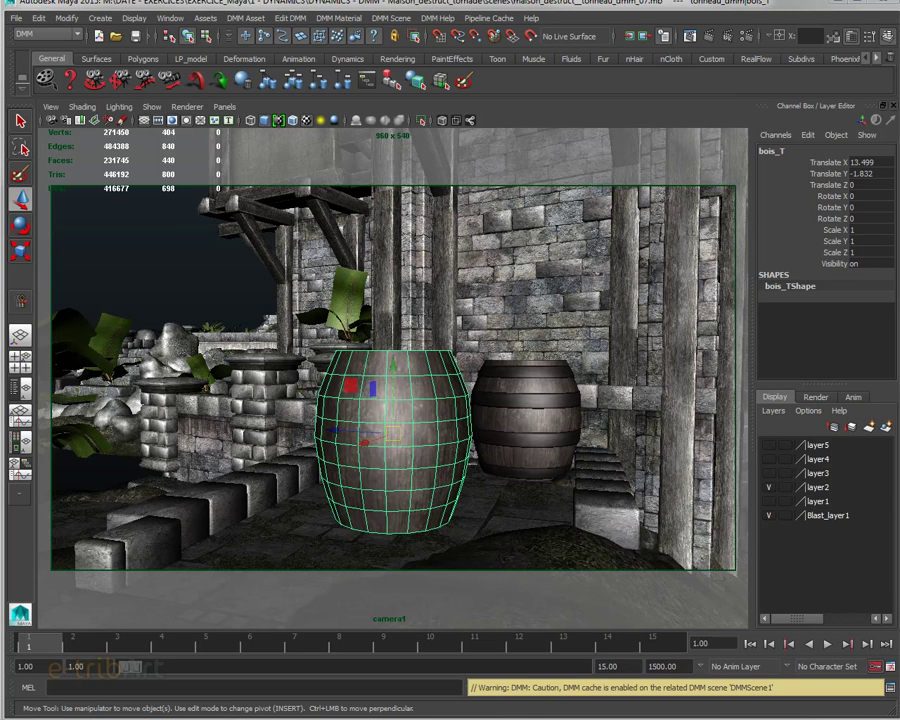
# Step: Toggle the display layers' visibility to find and show layer4, which holds the barrel's iron hoops
pyautogui.click(769, 445)
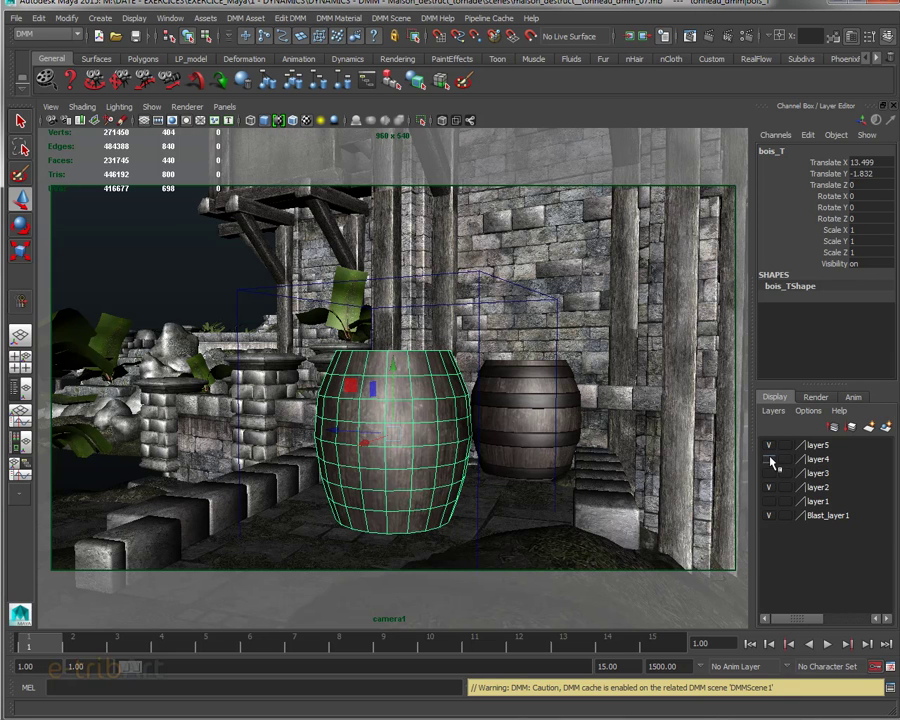
pyautogui.click(769, 445)
pyautogui.click(769, 485)
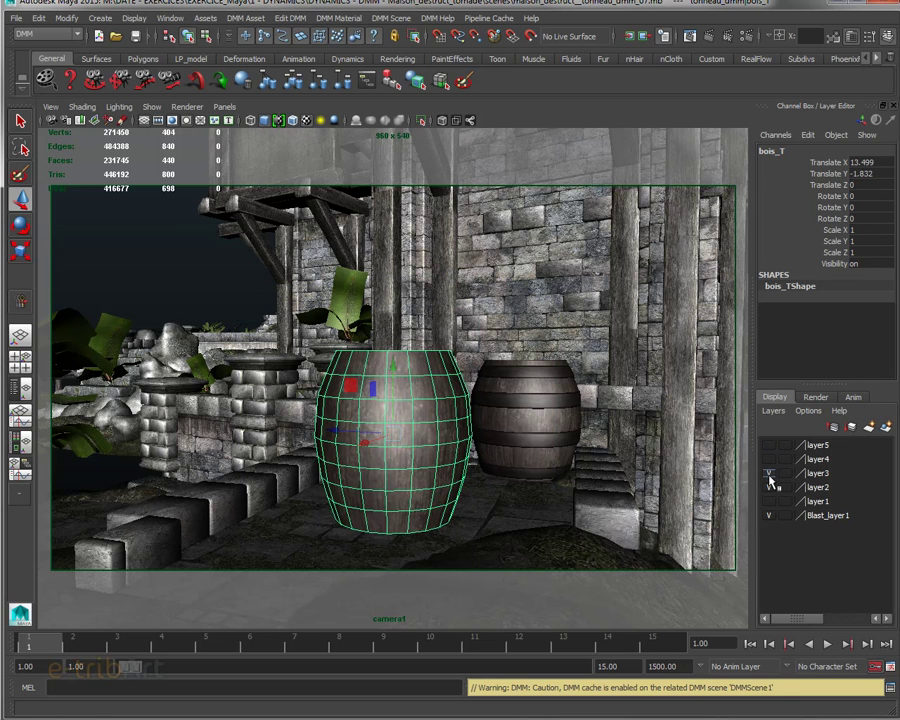
pyautogui.click(769, 459)
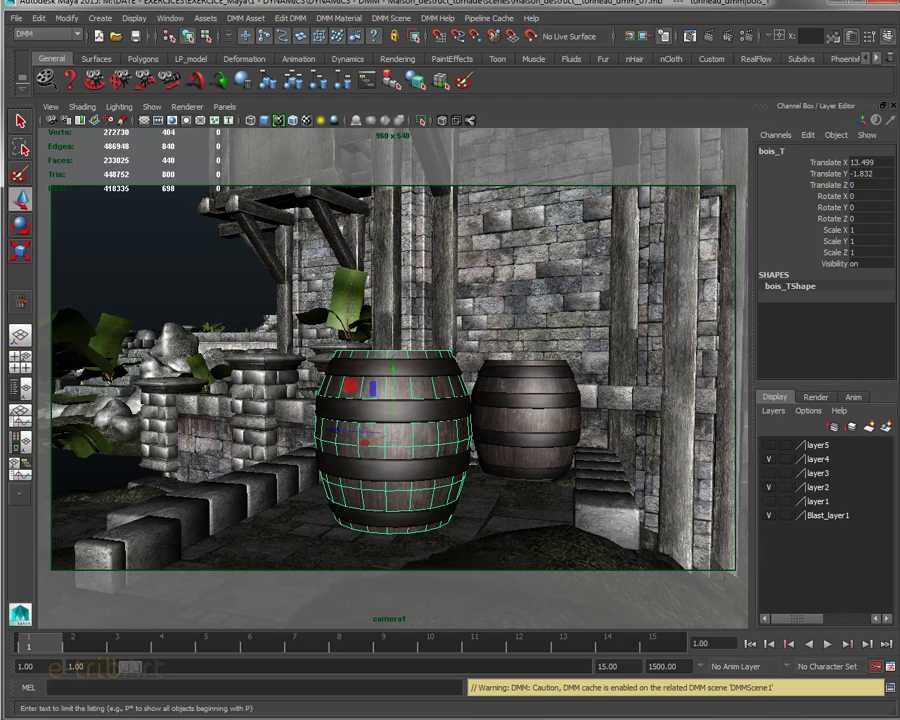
# Step: Examine the tonneau_dmm group in the Outliner by selecting the group, bois_T and the hoops fer_t1 to fer_t4 in turn
pyautogui.moveTo(898, 66); pyautogui.dragTo(600, 74)
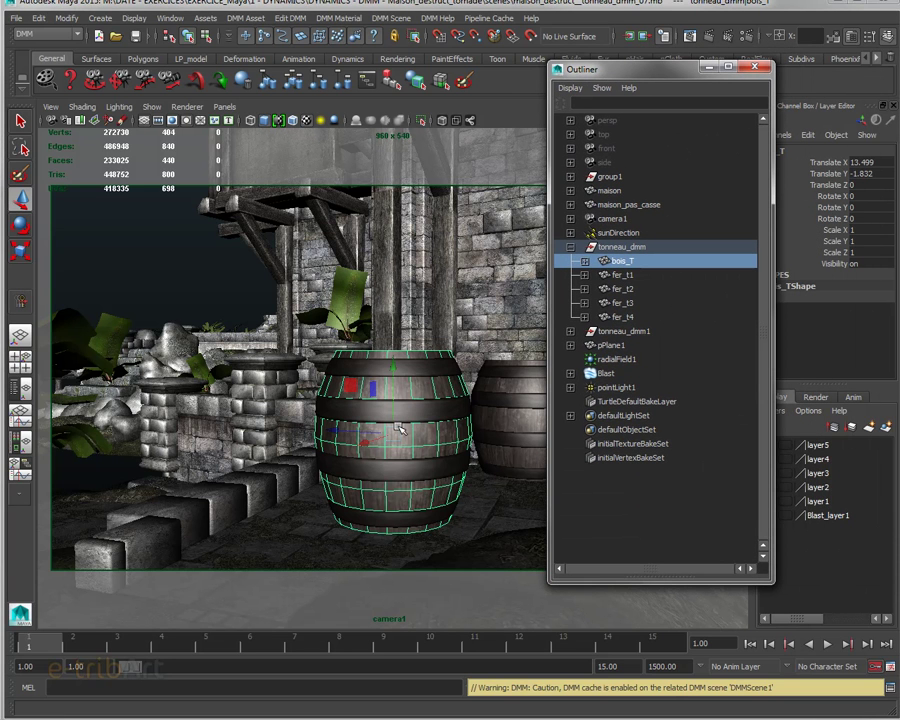
pyautogui.click(622, 247)
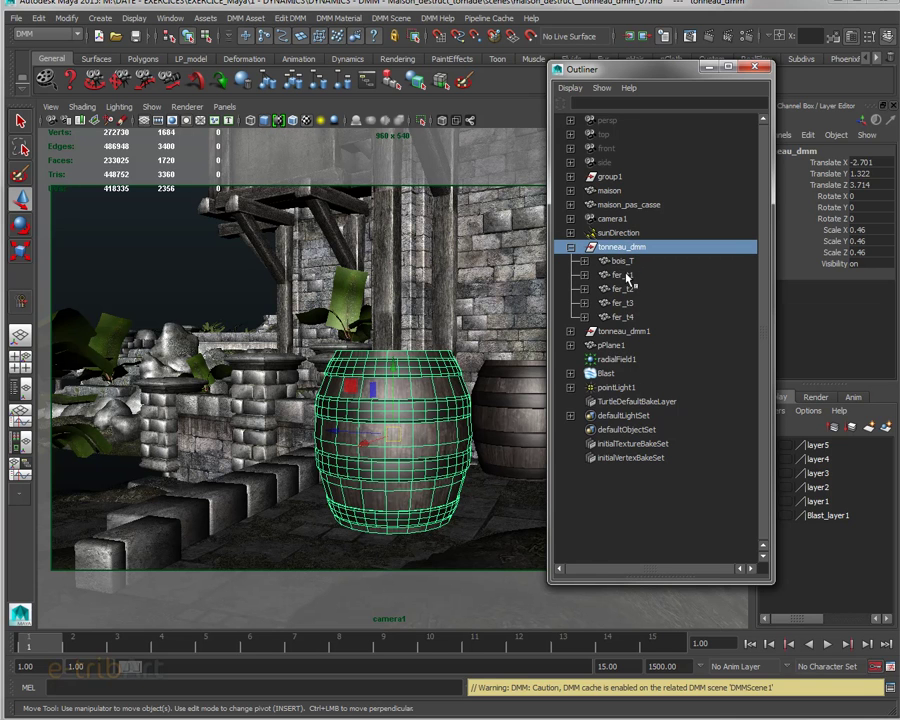
pyautogui.click(620, 261)
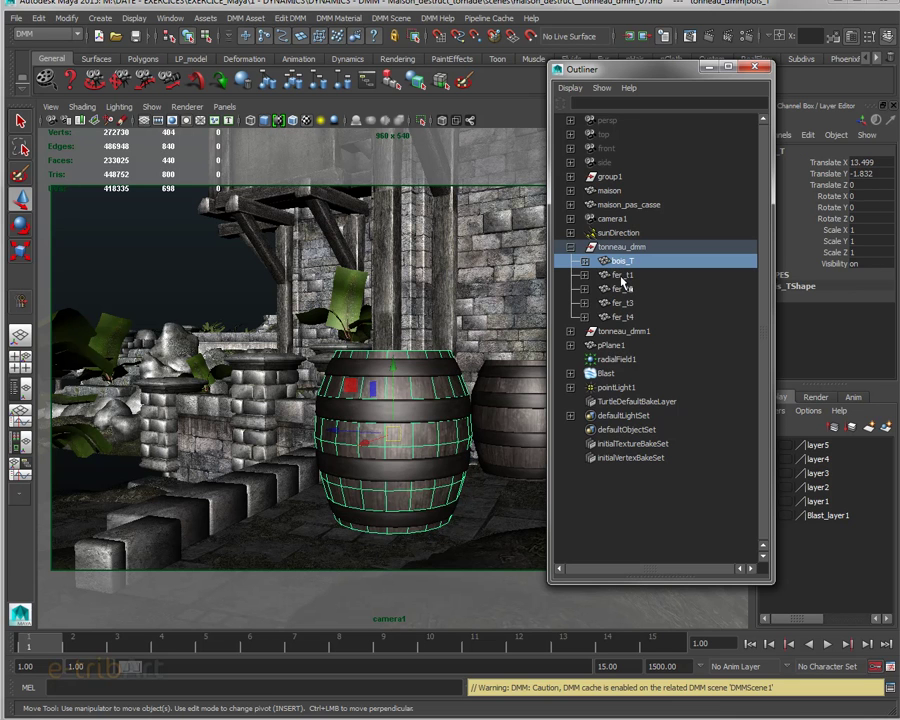
pyautogui.click(622, 275)
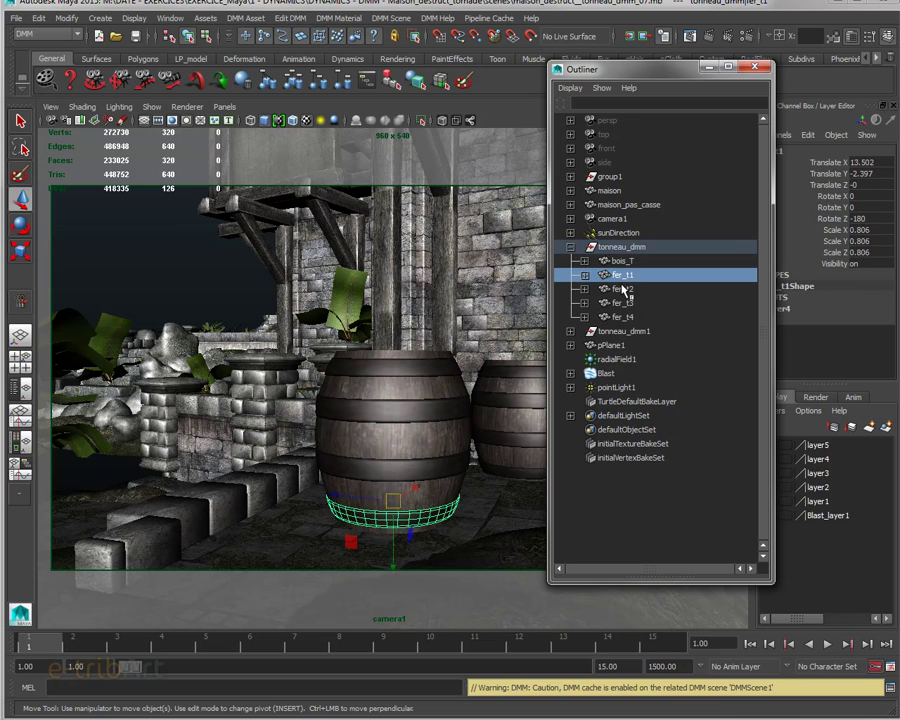
pyautogui.click(622, 289)
pyautogui.click(622, 303)
pyautogui.click(622, 317)
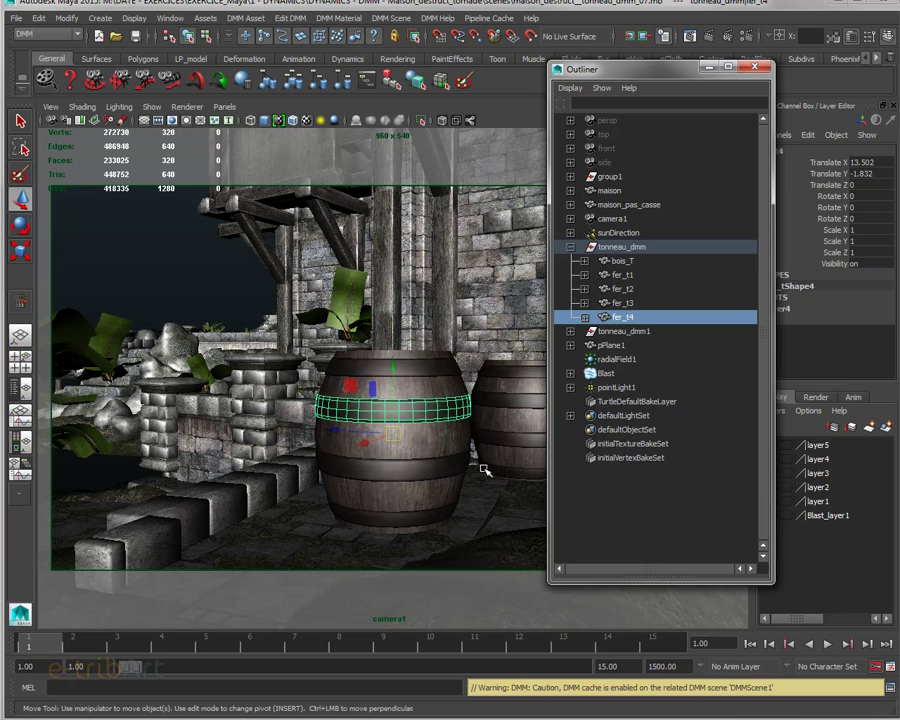
# Step: Hide the iron hoops on layer4 and select the barrel's wooden body bois_T
pyautogui.moveTo(625, 80); pyautogui.dragTo(899, 93)
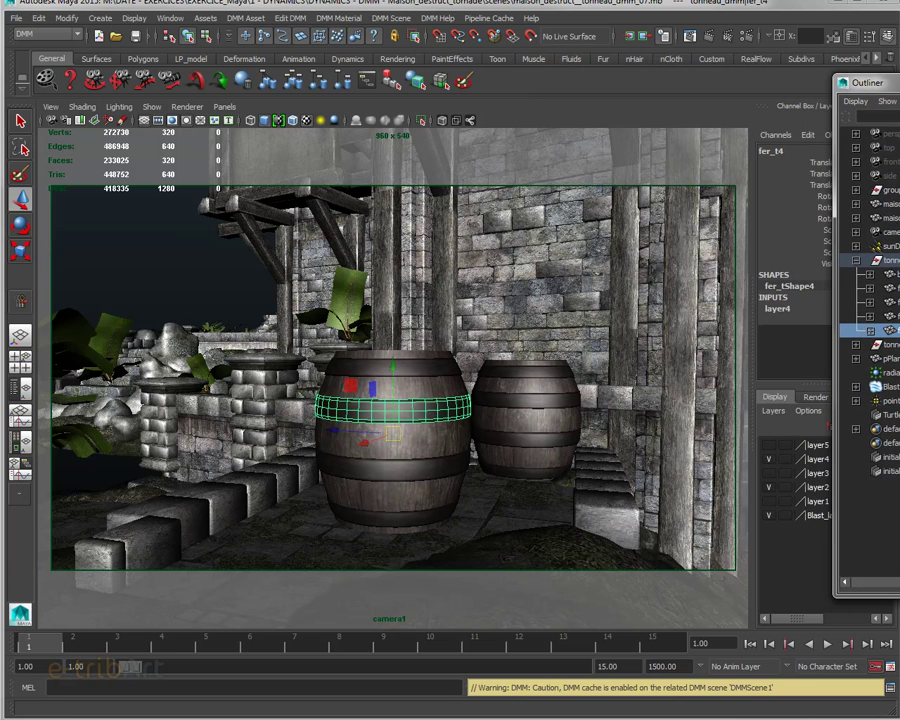
pyautogui.click(769, 460)
pyautogui.moveTo(870, 82); pyautogui.dragTo(595, 70)
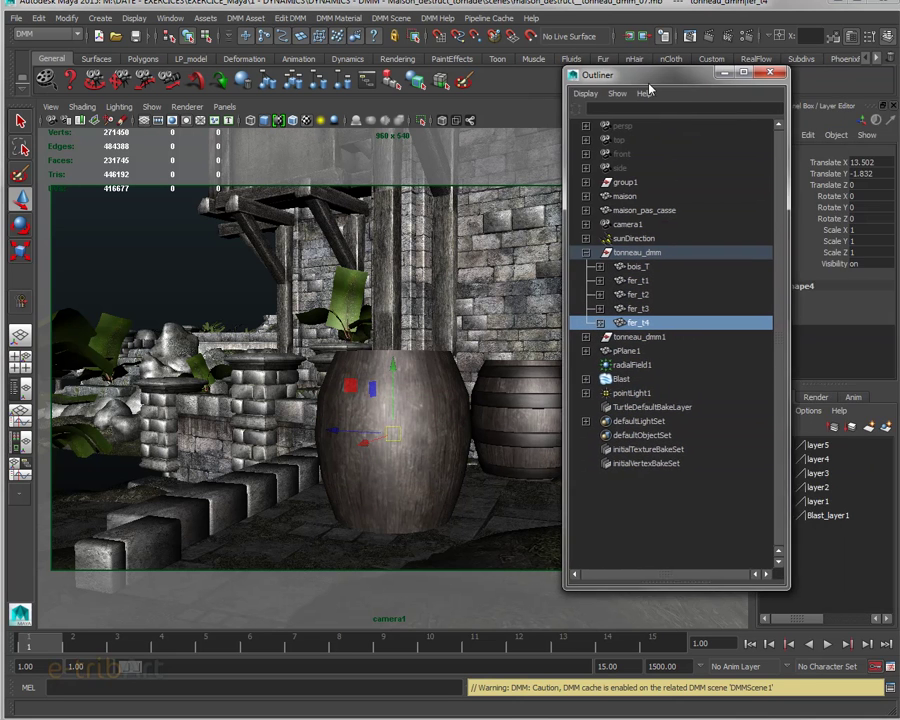
pyautogui.click(628, 262)
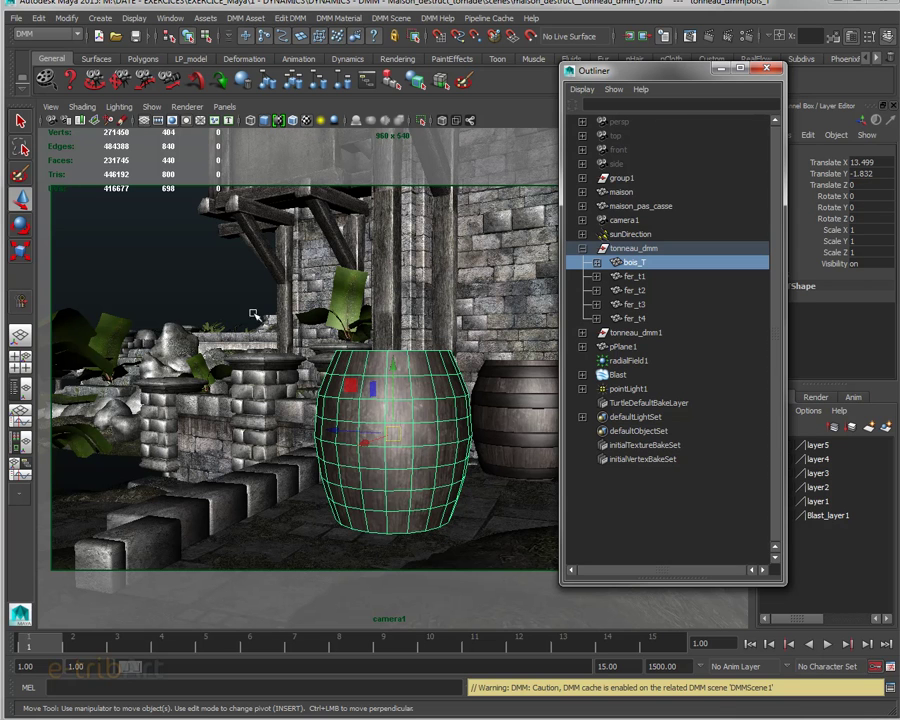
pyautogui.click(283, 337)
pyautogui.click(394, 422)
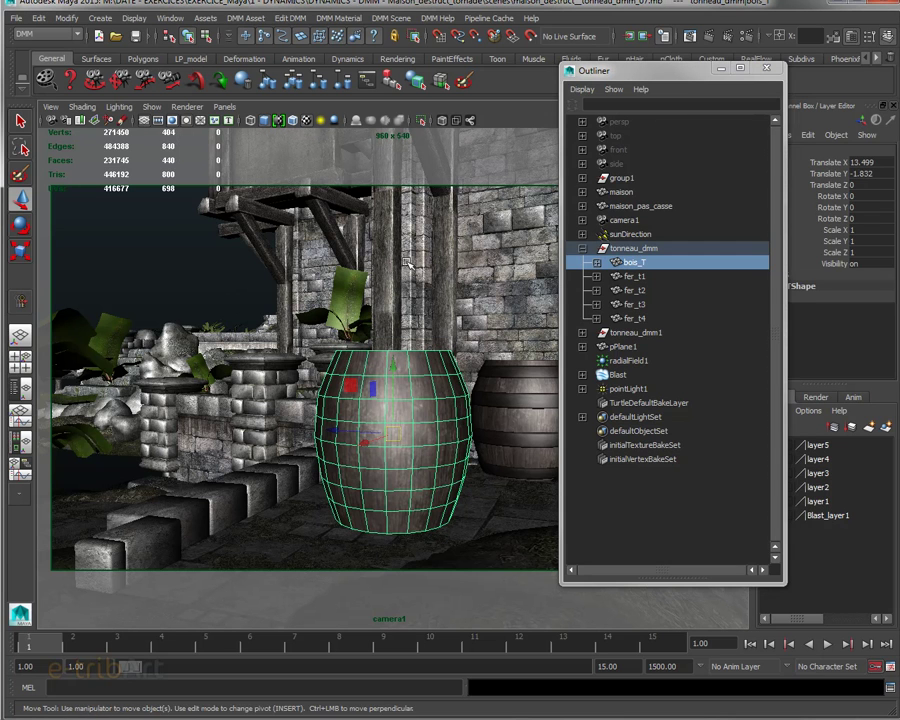
# Step: Disable the DMM cache for the scene and reselect the bois_T barrel body
pyautogui.click(390, 18)
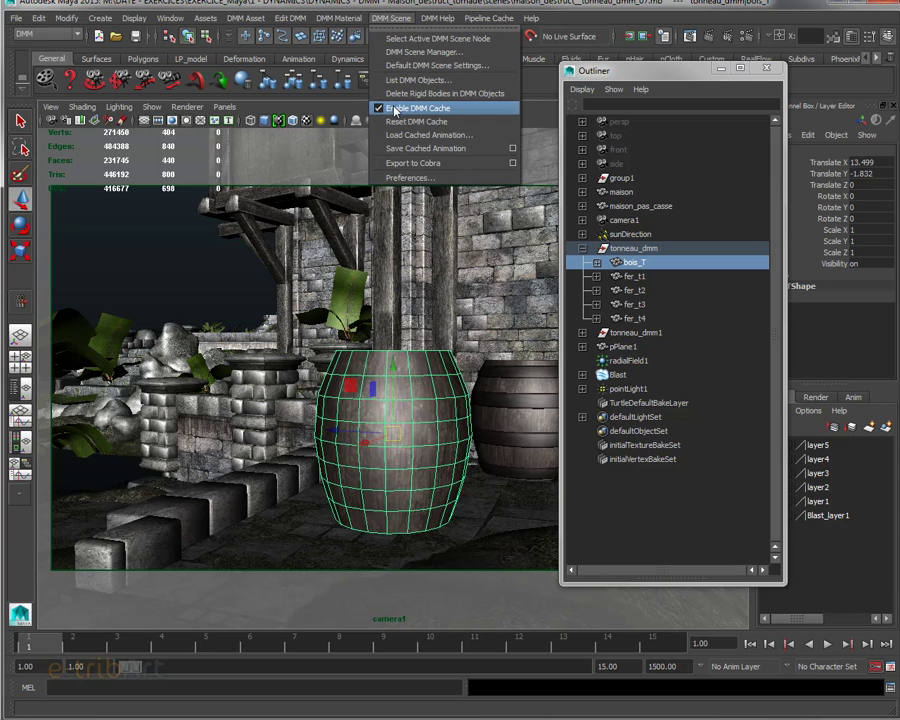
pyautogui.click(393, 107)
pyautogui.click(146, 232)
pyautogui.click(397, 428)
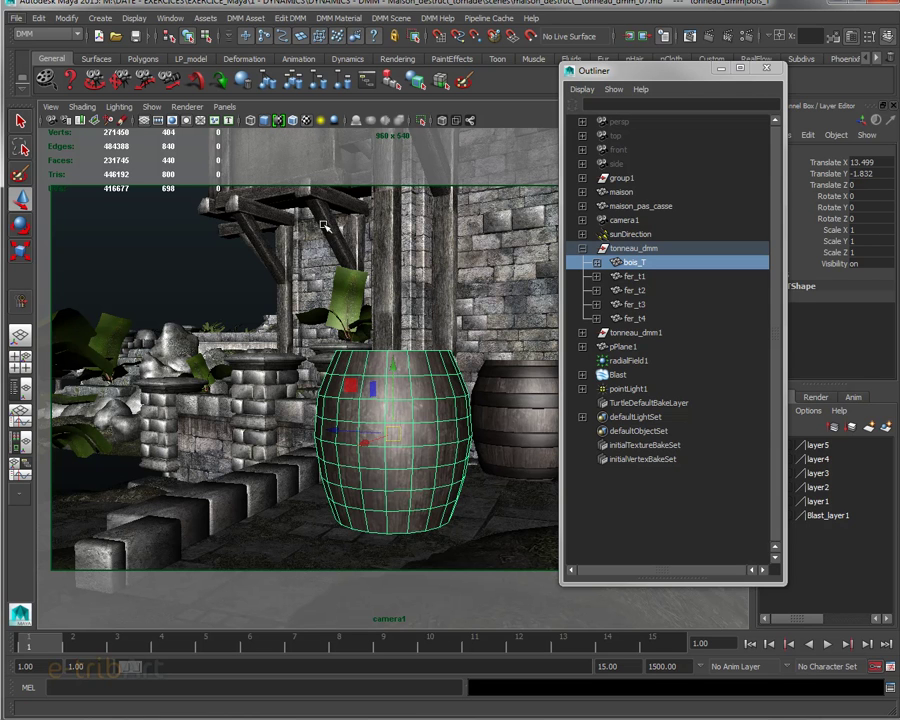
# Step: Switch the viewport to the persp camera and frame the bois_T barrel body close up from slightly above
pyautogui.click(224, 107)
pyautogui.moveTo(245, 120)
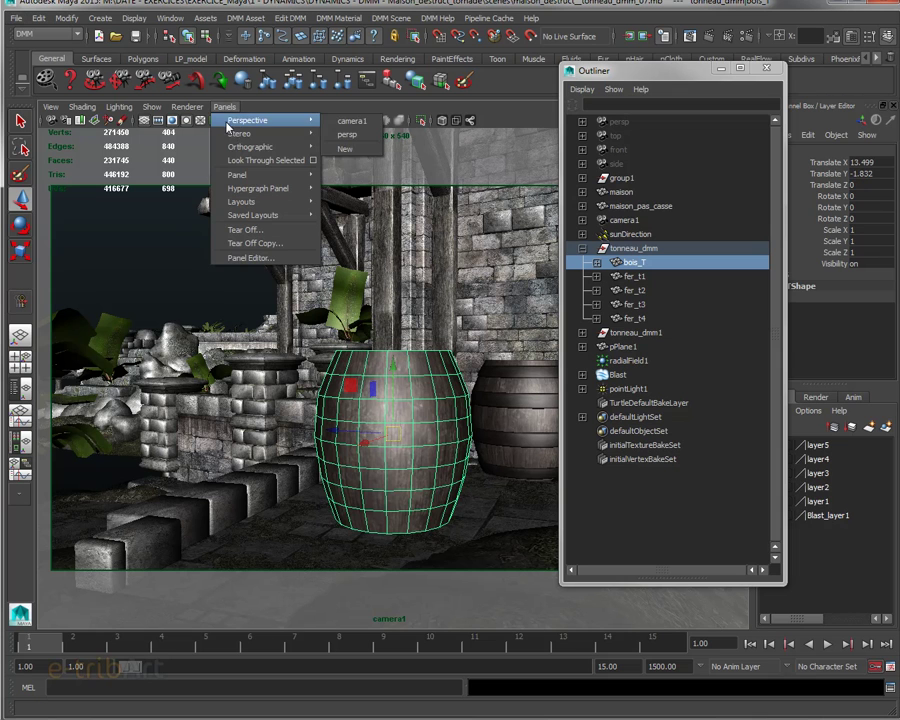
pyautogui.click(363, 134)
pyautogui.keyDown('alt'); pyautogui.moveTo(410, 470); pyautogui.dragTo(446, 458); pyautogui.keyUp('alt')
pyautogui.scroll(2, 440, 458)
pyautogui.keyDown('alt'); pyautogui.moveTo(438, 458); pyautogui.dragTo(399, 481, button='middle'); pyautogui.keyUp('alt')
pyautogui.keyDown('alt'); pyautogui.moveTo(399, 481); pyautogui.dragTo(304, 461); pyautogui.keyUp('alt')
pyautogui.scroll(2, 362, 477)
pyautogui.moveTo(364, 478)
pyautogui.keyDown('alt'); pyautogui.mouseDown()
pyautogui.moveTo(373, 505)
pyautogui.moveTo(370, 490)
pyautogui.mouseUp(); pyautogui.keyUp('alt')
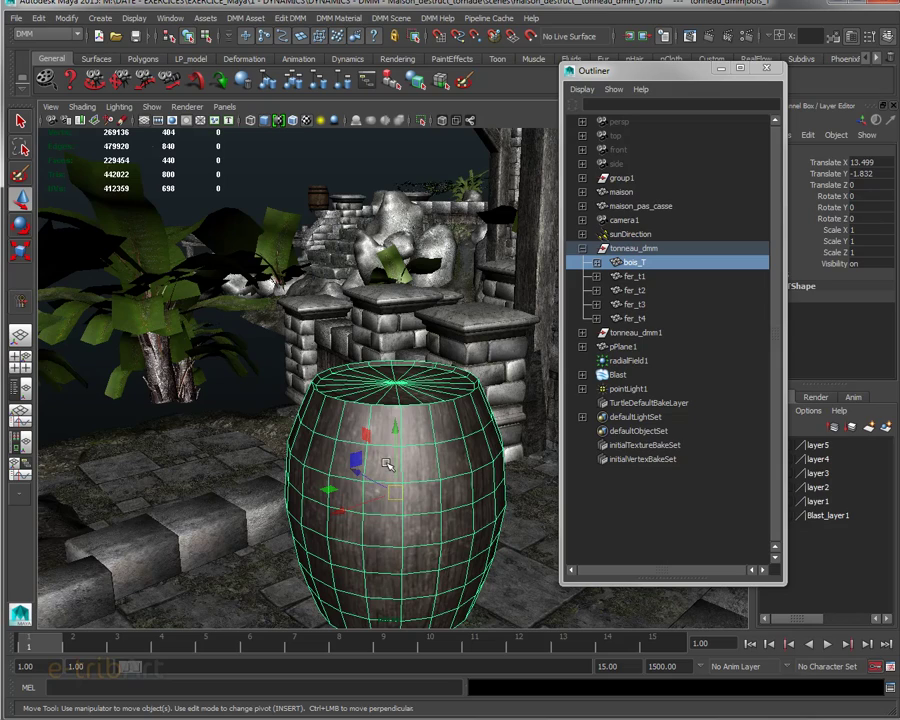
# Step: Verify that the bois_T barrel body's polymesh is suitable for DMM
pyautogui.moveTo(385, 463)
pyautogui.keyDown('alt'); pyautogui.mouseDown()
pyautogui.moveTo(362, 462)
pyautogui.moveTo(395, 463)
pyautogui.mouseUp(); pyautogui.keyUp('alt')
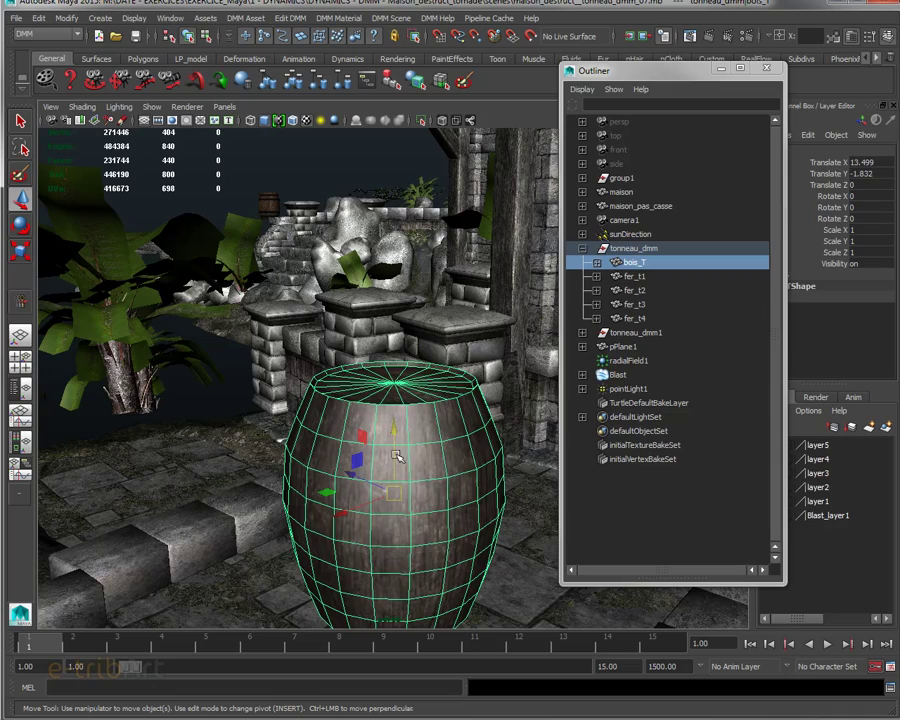
pyautogui.keyDown('alt'); pyautogui.moveTo(420, 438); pyautogui.dragTo(418, 398); pyautogui.keyUp('alt')
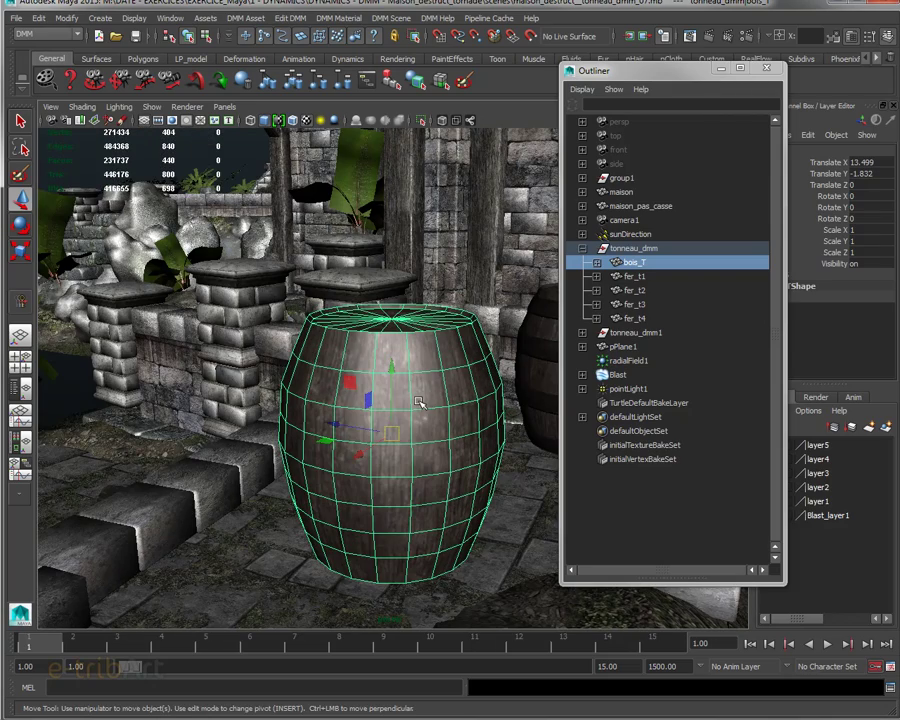
pyautogui.moveTo(657, 72); pyautogui.dragTo(709, 76)
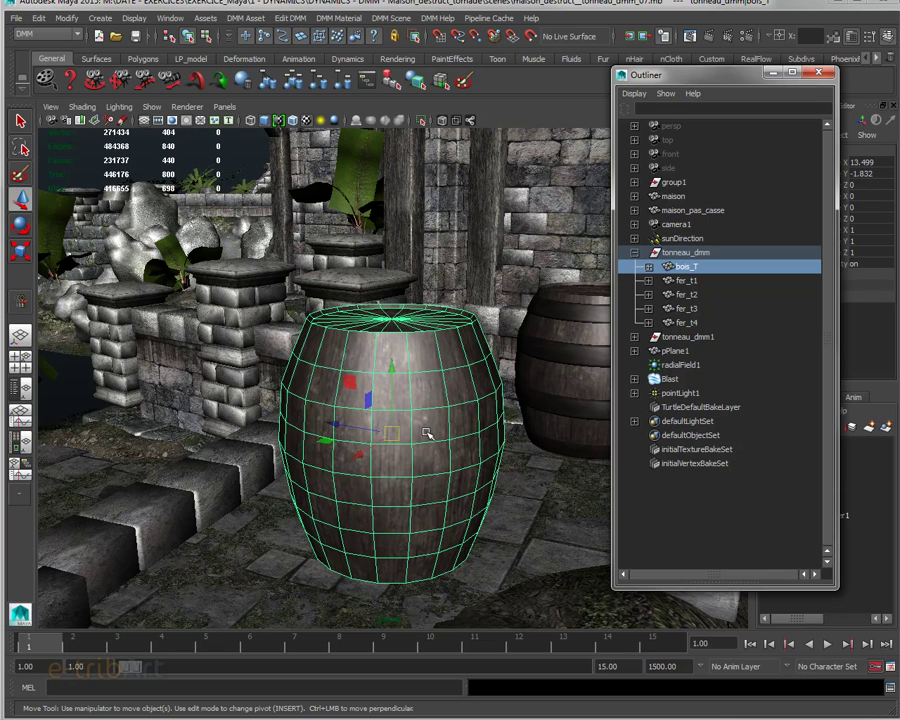
pyautogui.moveTo(404, 474)
pyautogui.keyDown('alt'); pyautogui.mouseDown()
pyautogui.moveTo(435, 471)
pyautogui.moveTo(400, 472)
pyautogui.mouseUp(); pyautogui.keyUp('alt')
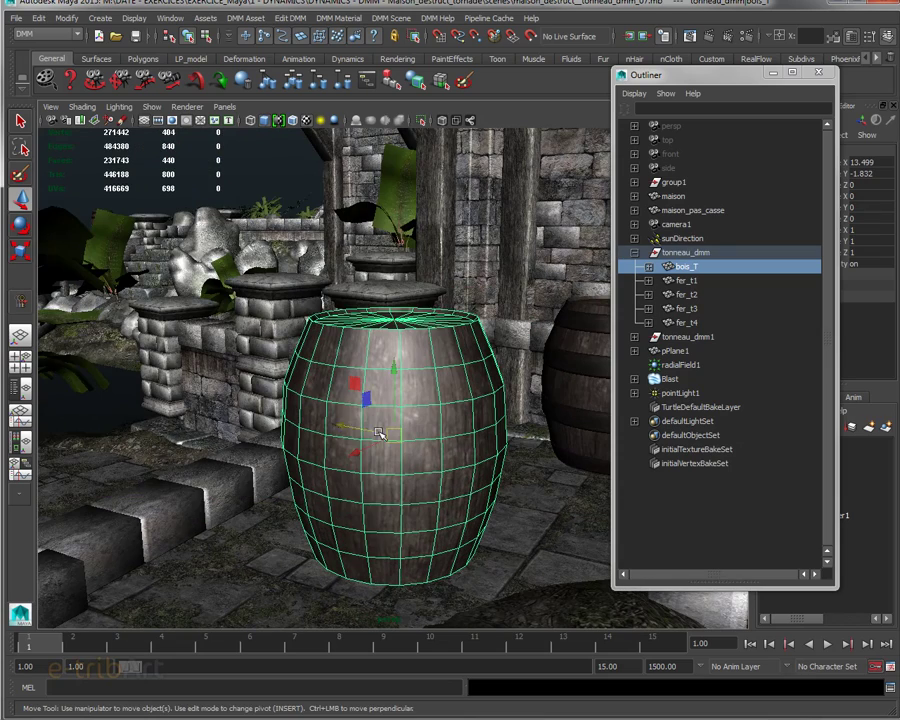
pyautogui.click(245, 17)
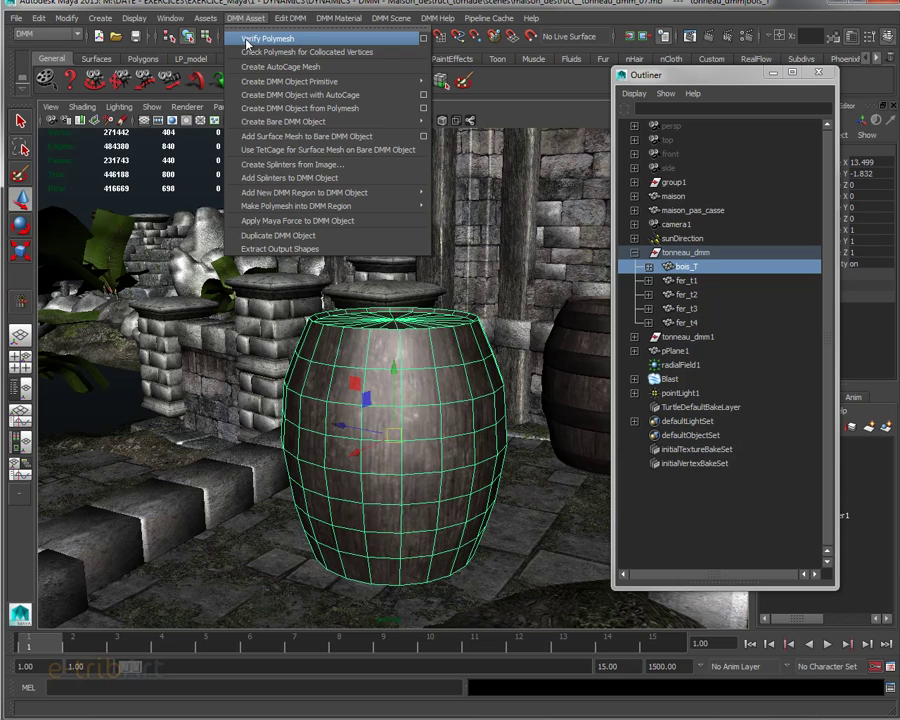
pyautogui.click(283, 39)
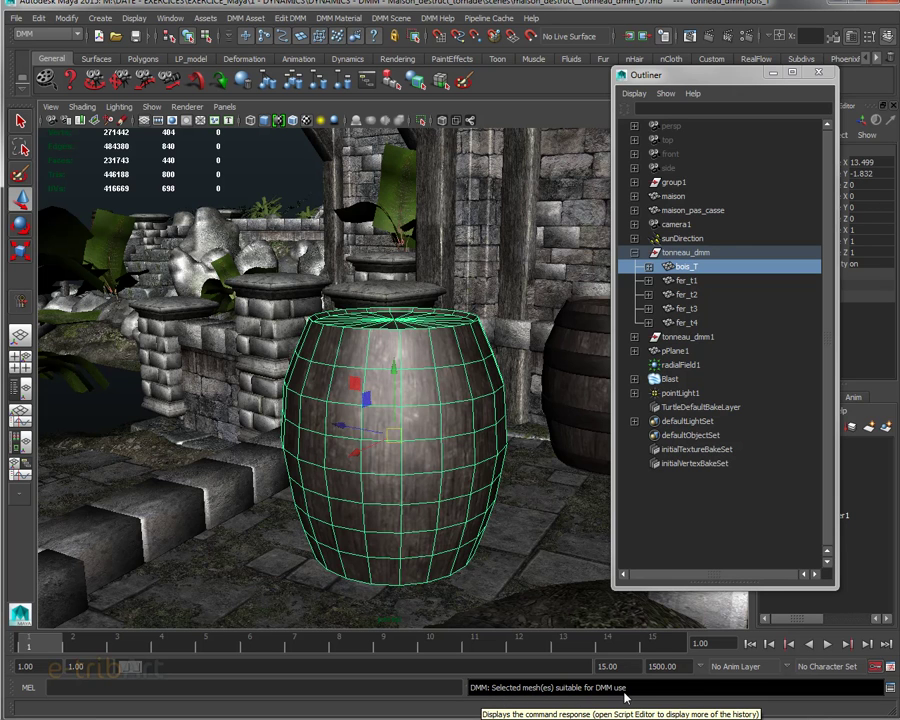
# Step: Examine the inner and outer walls of the bois_T barrel in wireframe display from several angles
pyautogui.keyDown('alt'); pyautogui.moveTo(458, 354); pyautogui.dragTo(349, 398); pyautogui.keyUp('alt')
pyautogui.scroll(5, 349, 398)
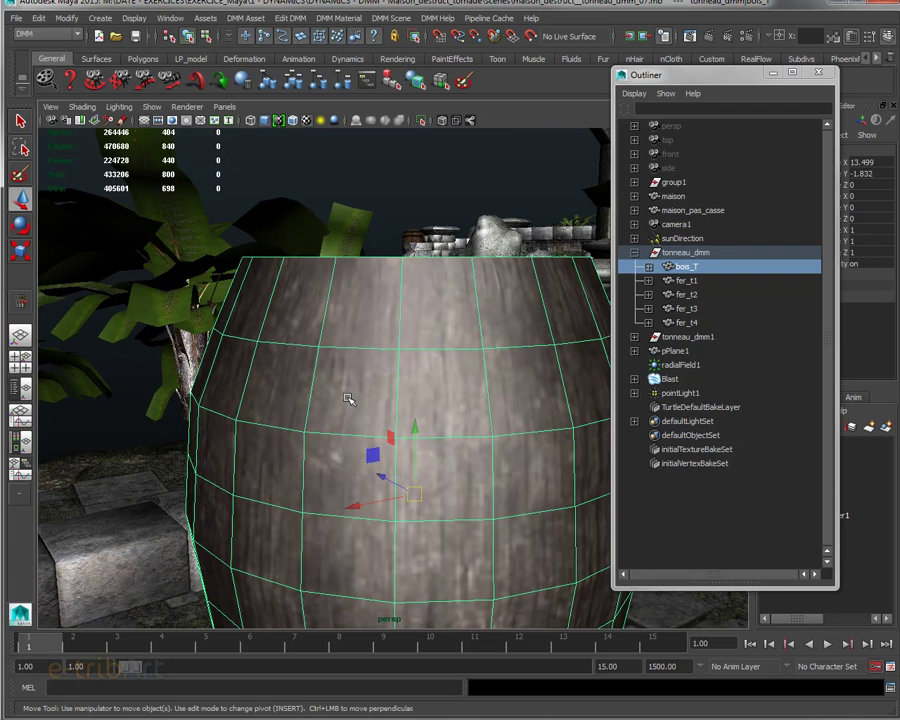
pyautogui.press('4')
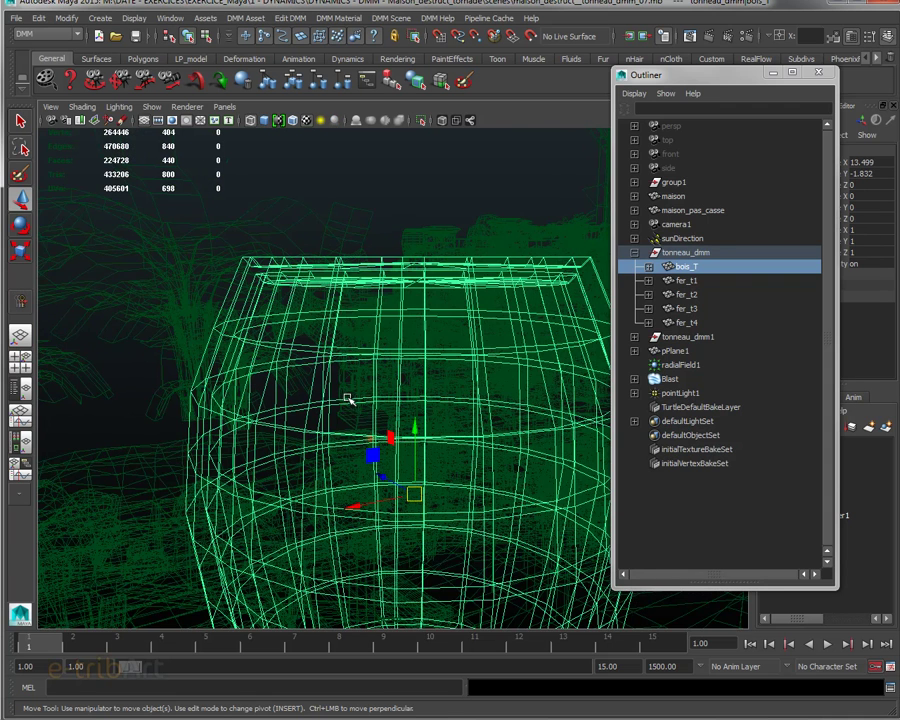
pyautogui.keyDown('alt'); pyautogui.moveTo(335, 394); pyautogui.dragTo(311, 391); pyautogui.keyUp('alt')
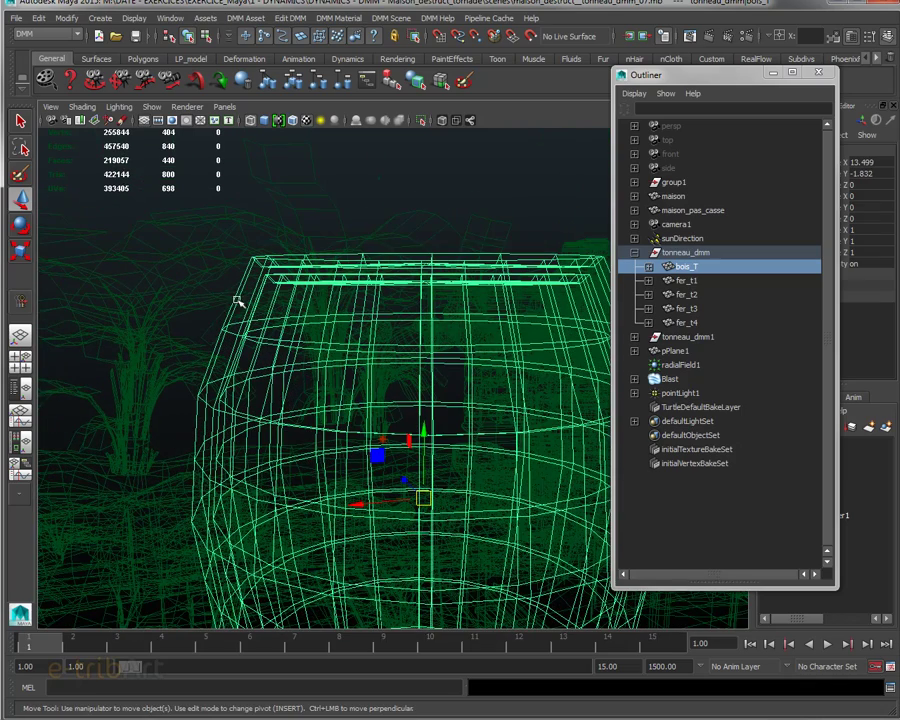
pyautogui.keyDown('alt'); pyautogui.moveTo(250, 312); pyautogui.dragTo(226, 305); pyautogui.keyUp('alt')
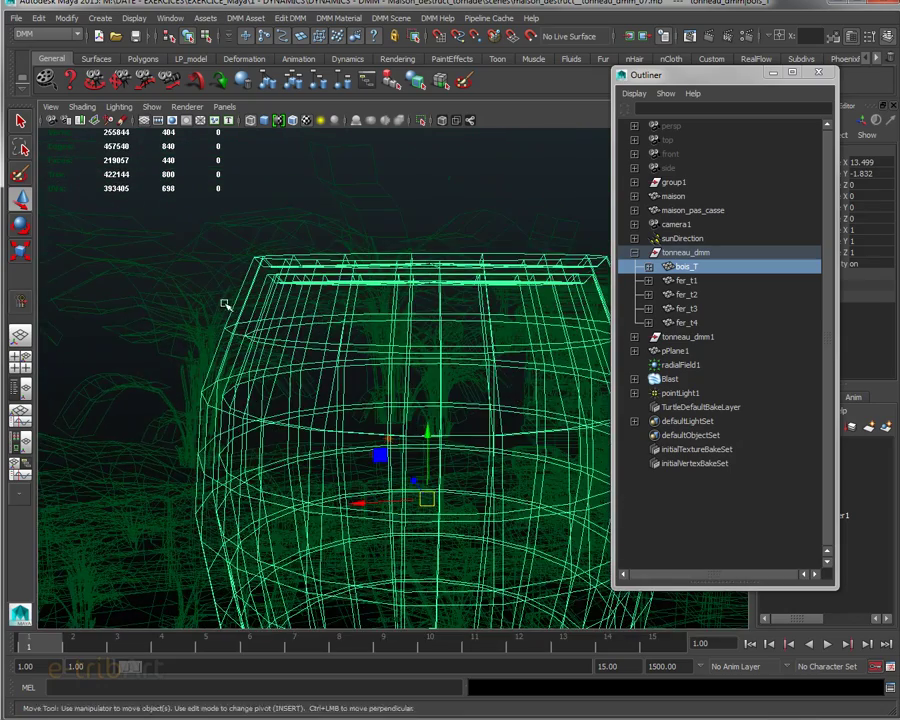
pyautogui.keyDown('alt'); pyautogui.moveTo(257, 392); pyautogui.dragTo(290, 289); pyautogui.keyUp('alt')
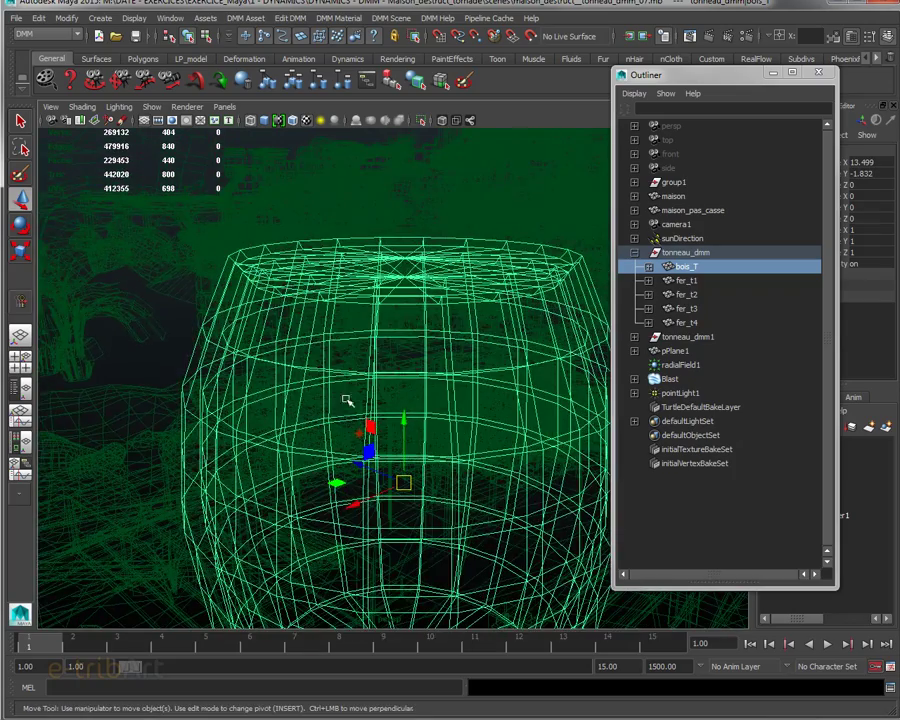
pyautogui.keyDown('alt'); pyautogui.moveTo(422, 454); pyautogui.dragTo(338, 358); pyautogui.keyUp('alt')
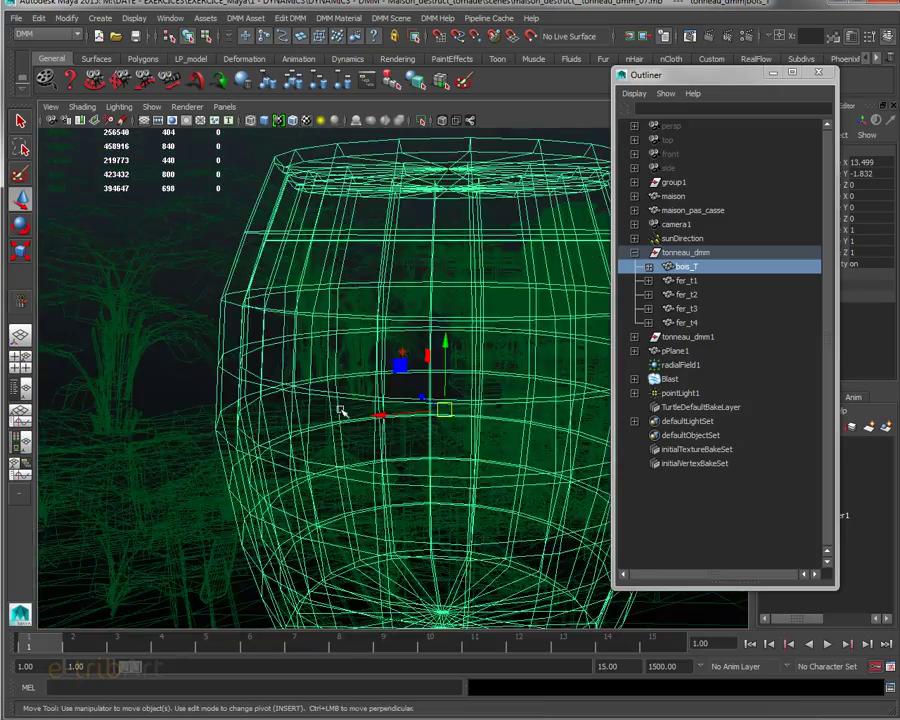
pyautogui.scroll(-3, 342, 410)
pyautogui.keyDown('alt'); pyautogui.moveTo(343, 412); pyautogui.dragTo(410, 449); pyautogui.keyUp('alt')
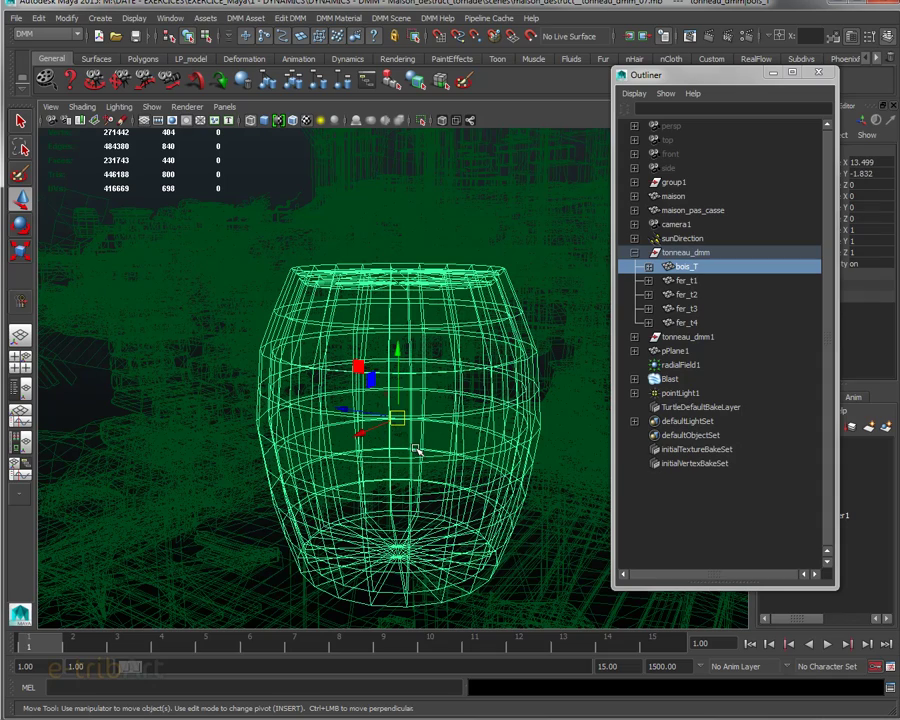
pyautogui.keyDown('alt'); pyautogui.moveTo(375, 402); pyautogui.dragTo(308, 440); pyautogui.keyUp('alt')
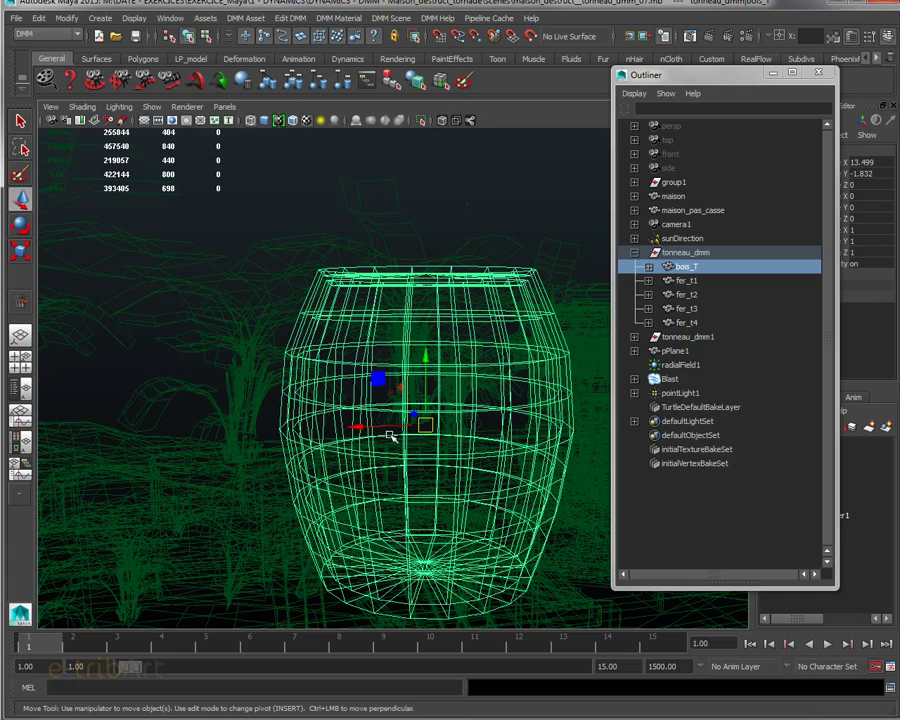
pyautogui.keyDown('alt'); pyautogui.moveTo(388, 424); pyautogui.dragTo(426, 427); pyautogui.keyUp('alt')
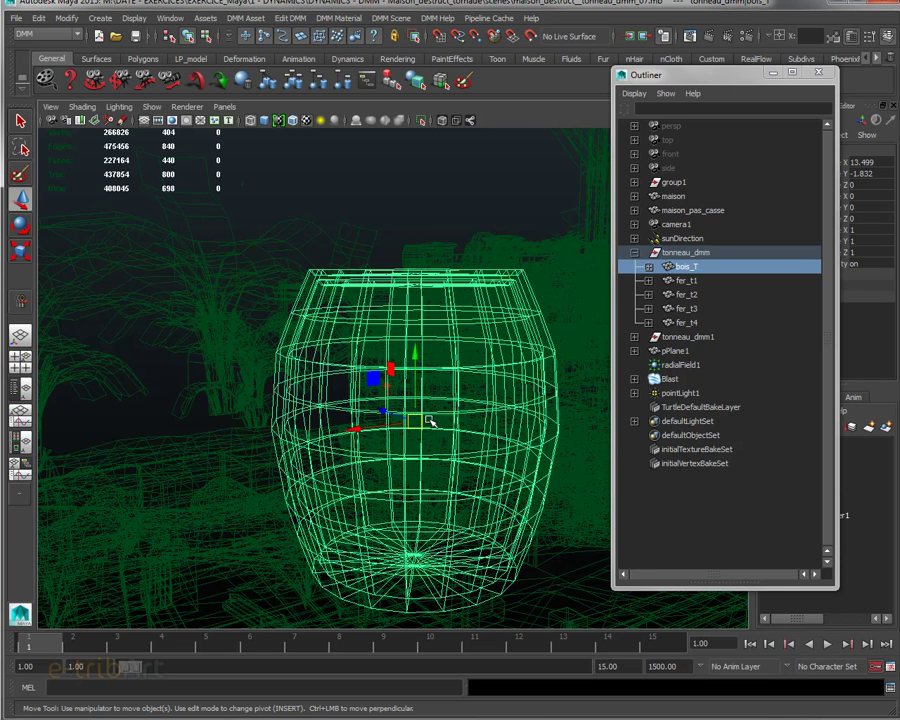
# Step: Inspect the wall thickness near the bois_T barrel's upper rim and down its sides in wireframe, close up
pyautogui.keyDown('alt'); pyautogui.moveTo(428, 418); pyautogui.dragTo(346, 400); pyautogui.keyUp('alt')
pyautogui.scroll(3, 346, 400)
pyautogui.keyDown('alt'); pyautogui.moveTo(344, 401); pyautogui.dragTo(362, 418, button='middle'); pyautogui.keyUp('alt')
pyautogui.scroll(2, 362, 418)
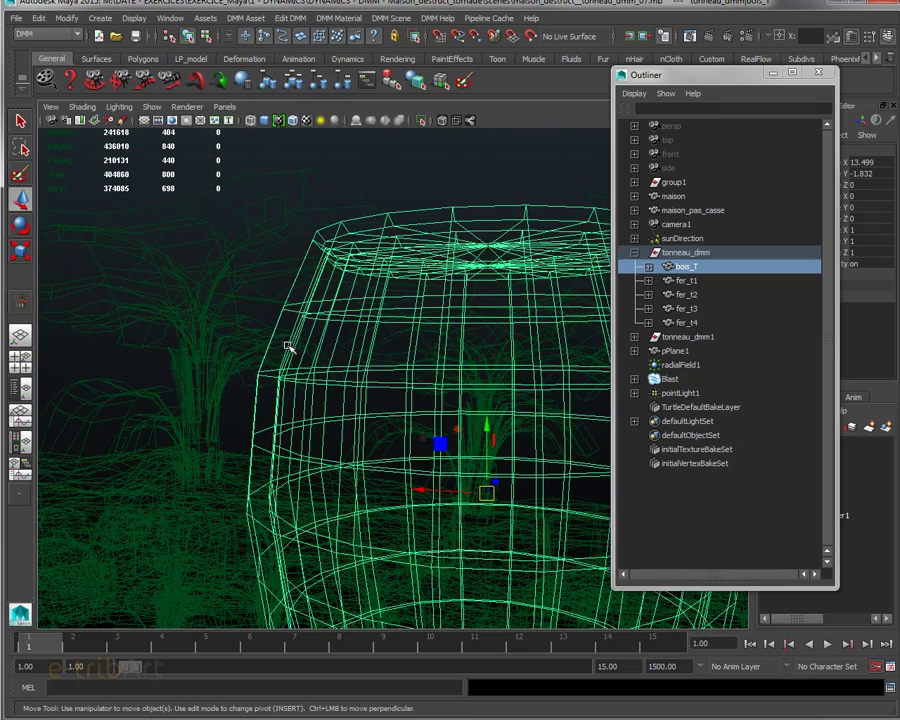
pyautogui.keyDown('alt'); pyautogui.moveTo(297, 363); pyautogui.dragTo(289, 383); pyautogui.keyUp('alt')
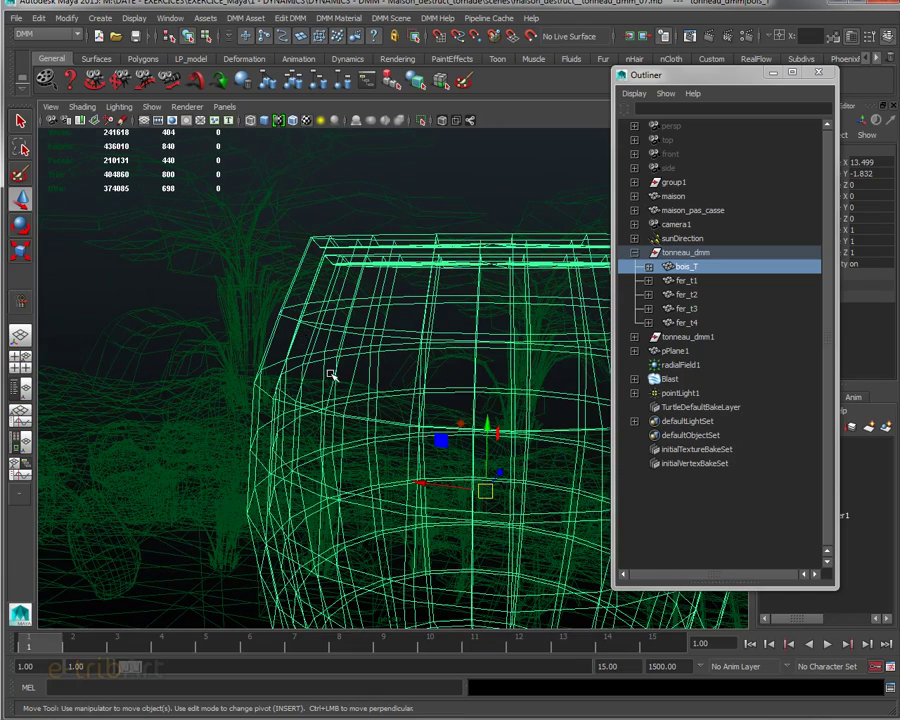
pyautogui.scroll(-2, 330, 372)
pyautogui.keyDown('alt'); pyautogui.moveTo(330, 372); pyautogui.dragTo(354, 396); pyautogui.keyUp('alt')
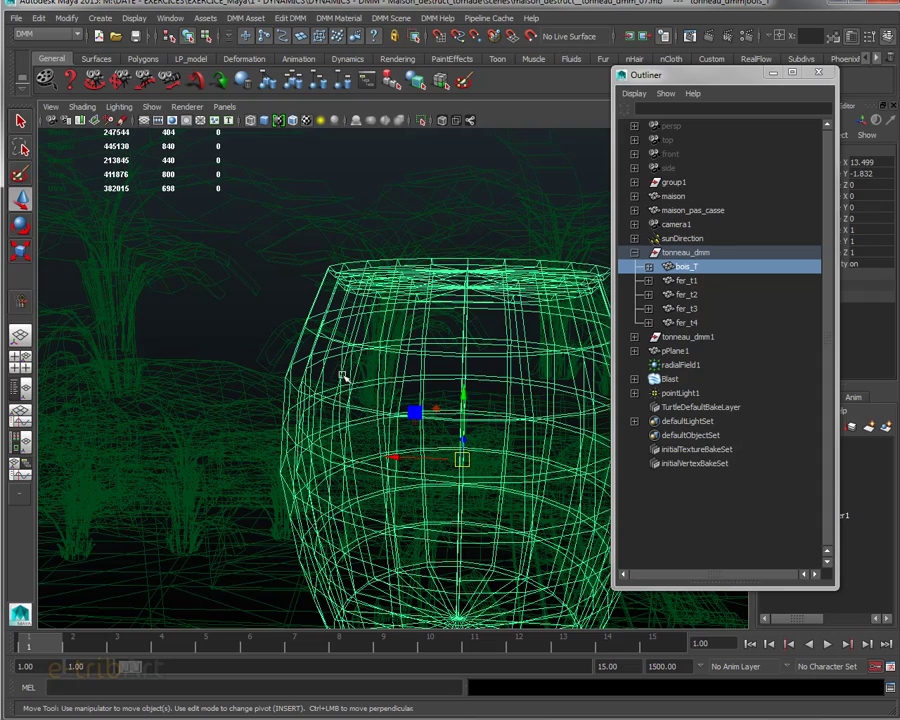
pyautogui.keyDown('alt'); pyautogui.moveTo(397, 427); pyautogui.dragTo(336, 401); pyautogui.keyUp('alt')
pyautogui.keyDown('alt'); pyautogui.moveTo(333, 398); pyautogui.dragTo(426, 359); pyautogui.keyUp('alt')
pyautogui.scroll(-3, 326, 392)
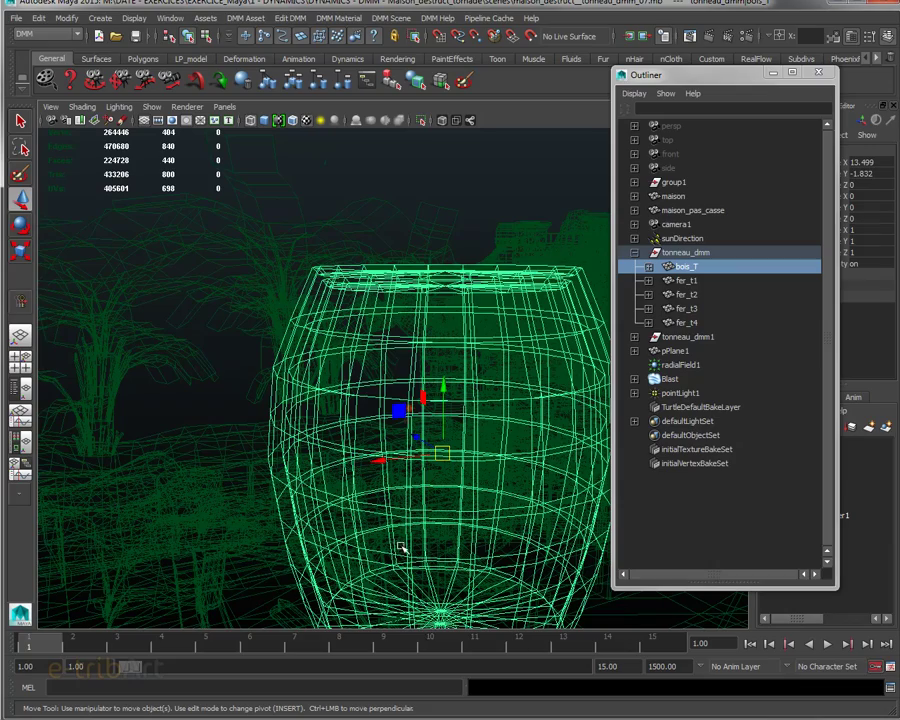
pyautogui.keyDown('alt'); pyautogui.moveTo(468, 414); pyautogui.dragTo(498, 436); pyautogui.keyUp('alt')
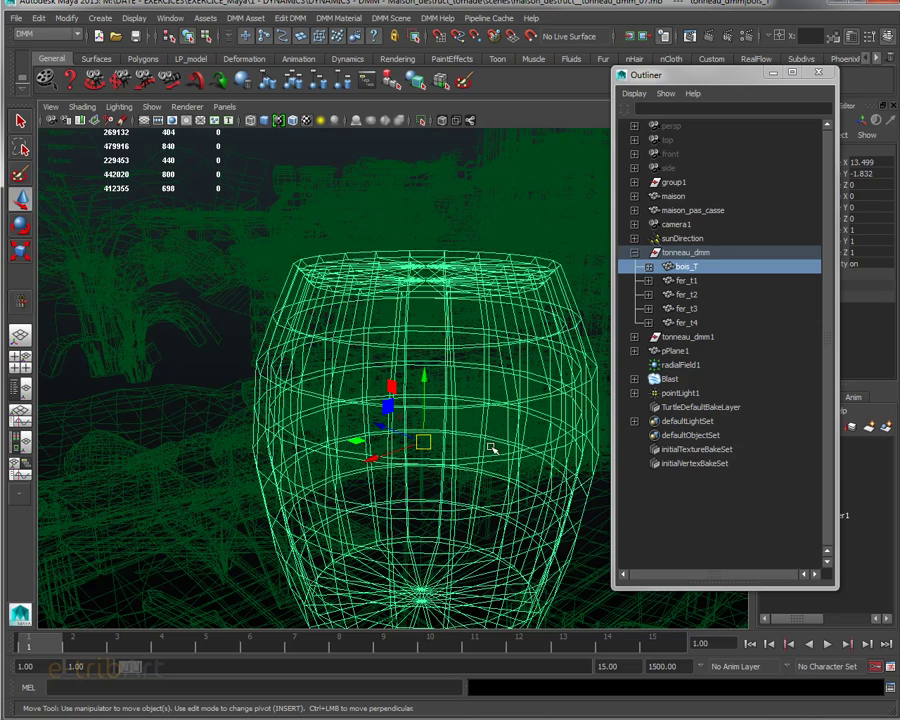
pyautogui.scroll(-2, 467, 472)
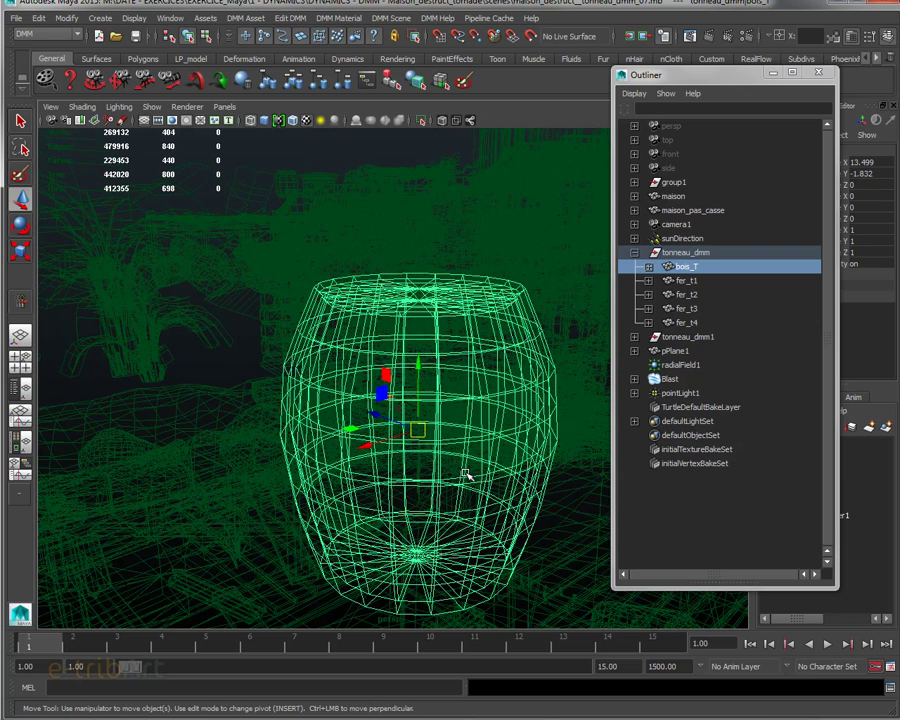
# Step: Return the viewport to shaded display without textures and view the bois_T barrel from above
pyautogui.press('5')
pyautogui.keyDown('alt'); pyautogui.moveTo(388, 468); pyautogui.dragTo(437, 482); pyautogui.keyUp('alt')
pyautogui.scroll(-2, 435, 467)
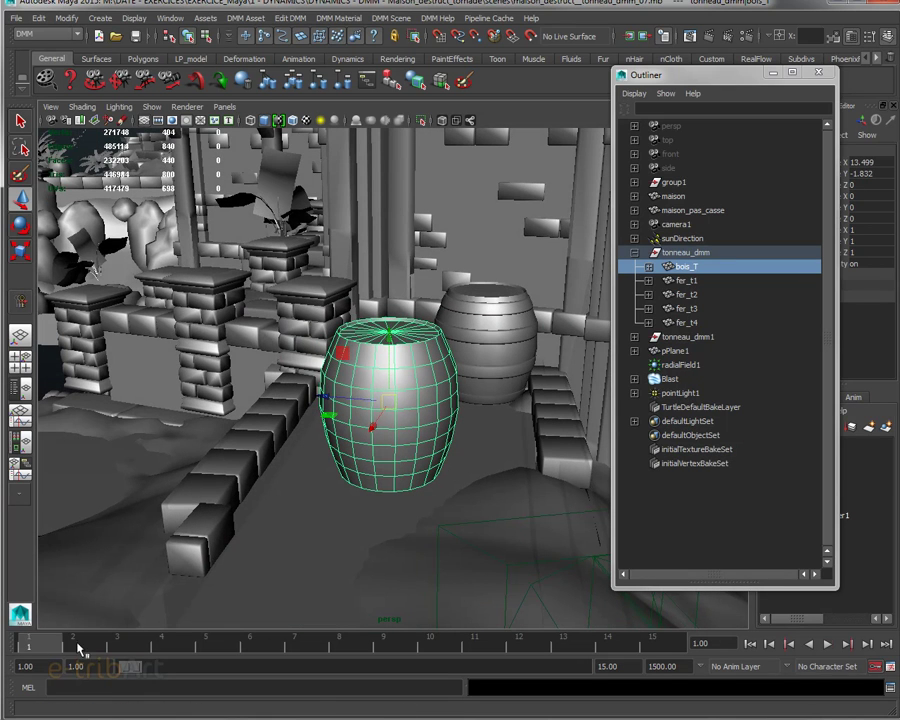
pyautogui.keyDown('alt'); pyautogui.moveTo(380, 418); pyautogui.dragTo(404, 428); pyautogui.keyUp('alt')
# Step: Detach the DMM Asset commands as a floating window beside the barrel
pyautogui.click(240, 18)
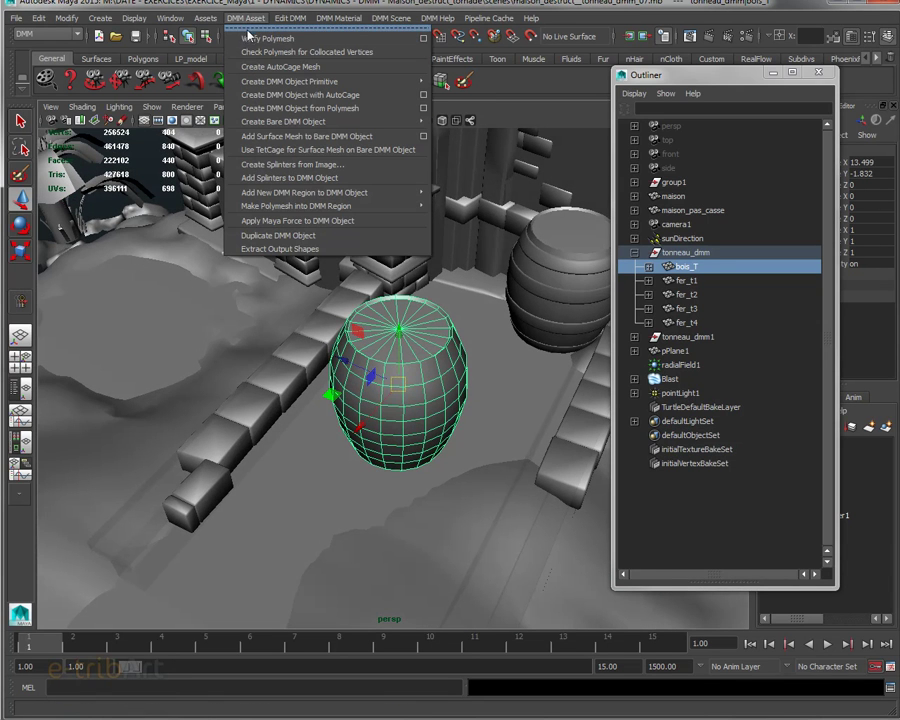
pyautogui.click(250, 28)
pyautogui.moveTo(240, 26); pyautogui.dragTo(125, 113)
pyautogui.moveTo(174, 178)
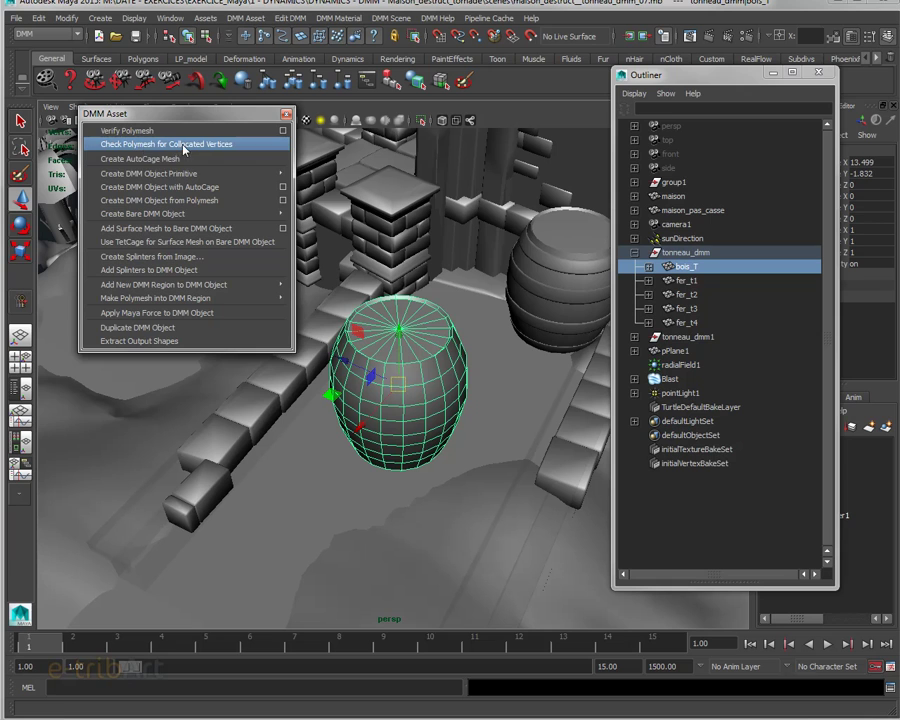
# Step: Create a DMM cube primitive in the scene
pyautogui.click(155, 162)
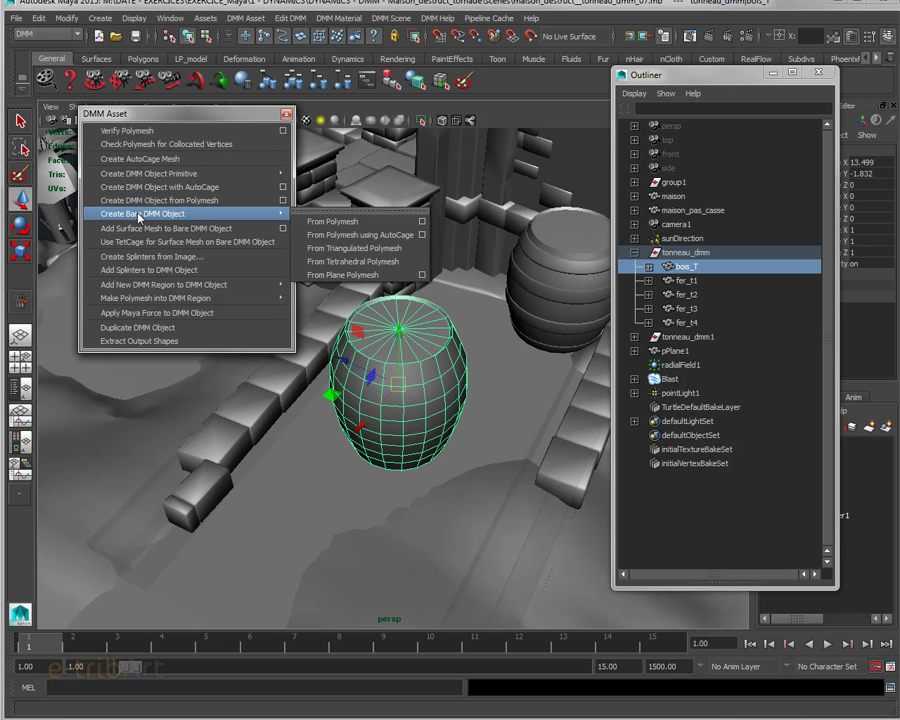
pyautogui.moveTo(146, 174)
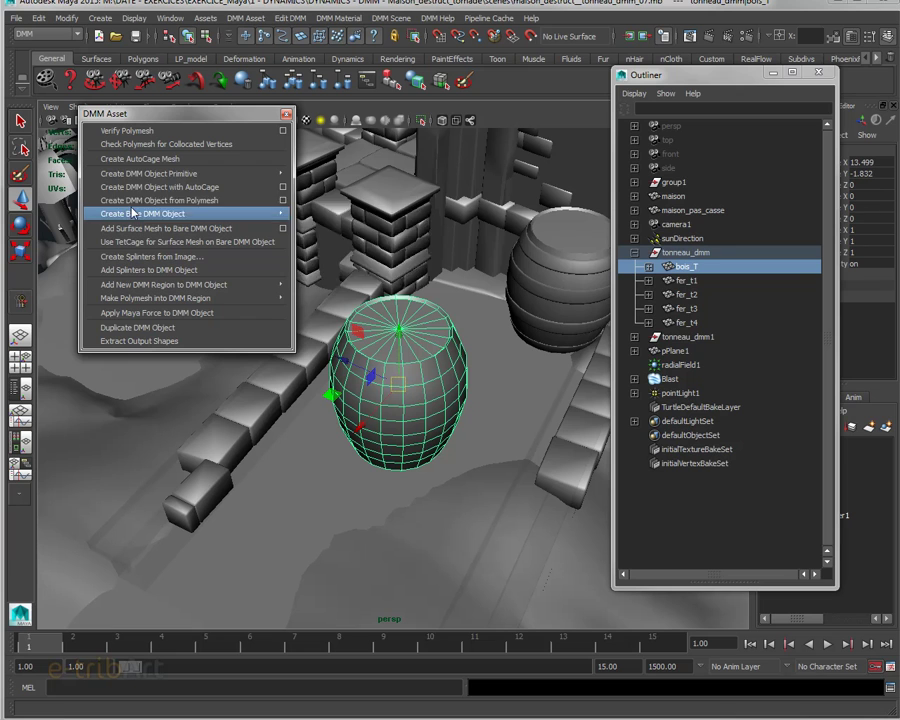
pyautogui.moveTo(122, 222)
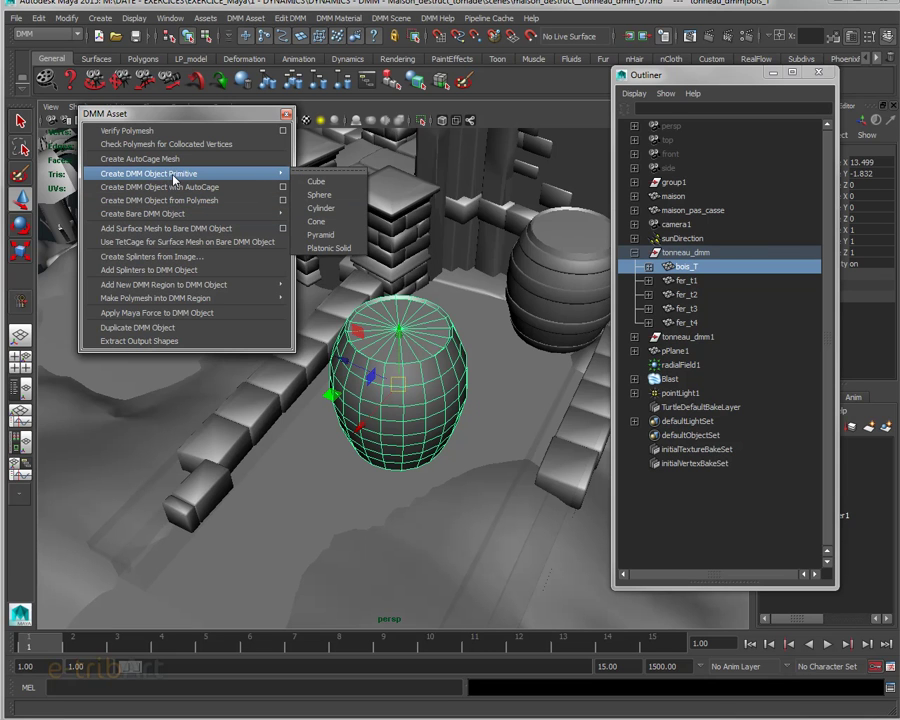
pyautogui.click(310, 181)
# Step: Move the DMM cube in front of the house and raise it above the ground, to about X 12.793, Y 3.702, Z 3.791
pyautogui.keyDown('alt'); pyautogui.moveTo(372, 352); pyautogui.dragTo(408, 388); pyautogui.keyUp('alt')
pyautogui.scroll(-5, 406, 390)
pyautogui.keyDown('alt'); pyautogui.moveTo(403, 395); pyautogui.dragTo(316, 392, button='middle'); pyautogui.keyUp('alt')
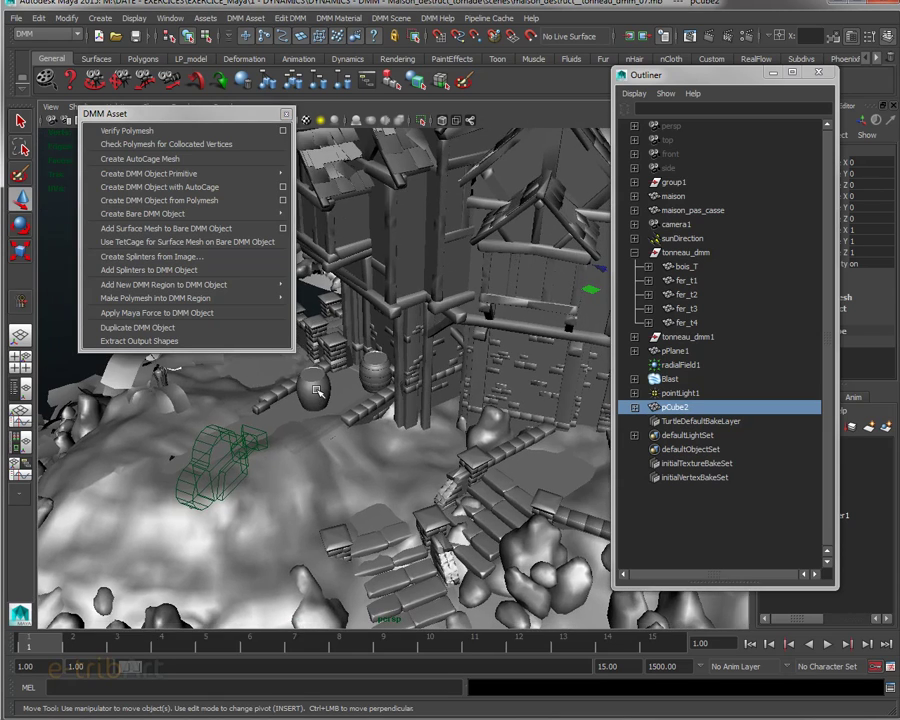
pyautogui.scroll(-4, 316, 390)
pyautogui.moveTo(500, 355); pyautogui.dragTo(322, 405)
pyautogui.click(322, 416)
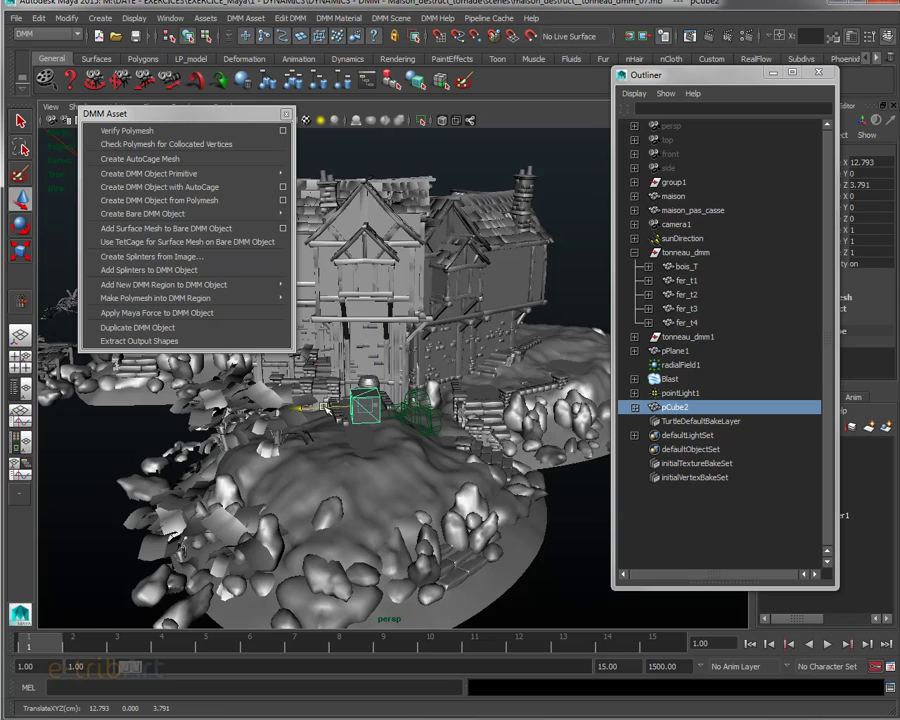
pyautogui.moveTo(362, 338); pyautogui.dragTo(310, 328)
pyautogui.keyDown('alt'); pyautogui.moveTo(311, 340); pyautogui.dragTo(333, 343, button='right'); pyautogui.keyUp('alt')
pyautogui.keyDown('alt'); pyautogui.moveTo(333, 343); pyautogui.dragTo(510, 374, button='middle'); pyautogui.keyUp('alt')
pyautogui.keyDown('alt'); pyautogui.moveTo(510, 374); pyautogui.dragTo(398, 346); pyautogui.keyUp('alt')
# Step: Play the cube's fall briefly and set the playback range's end to frame 120
pyautogui.click(825, 645)
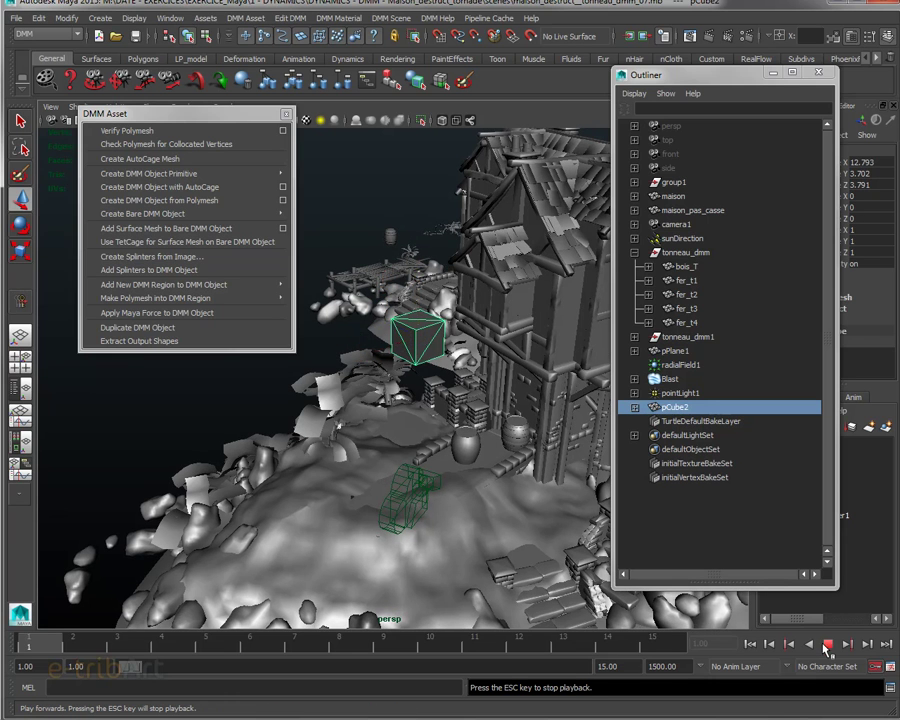
pyautogui.click(825, 645)
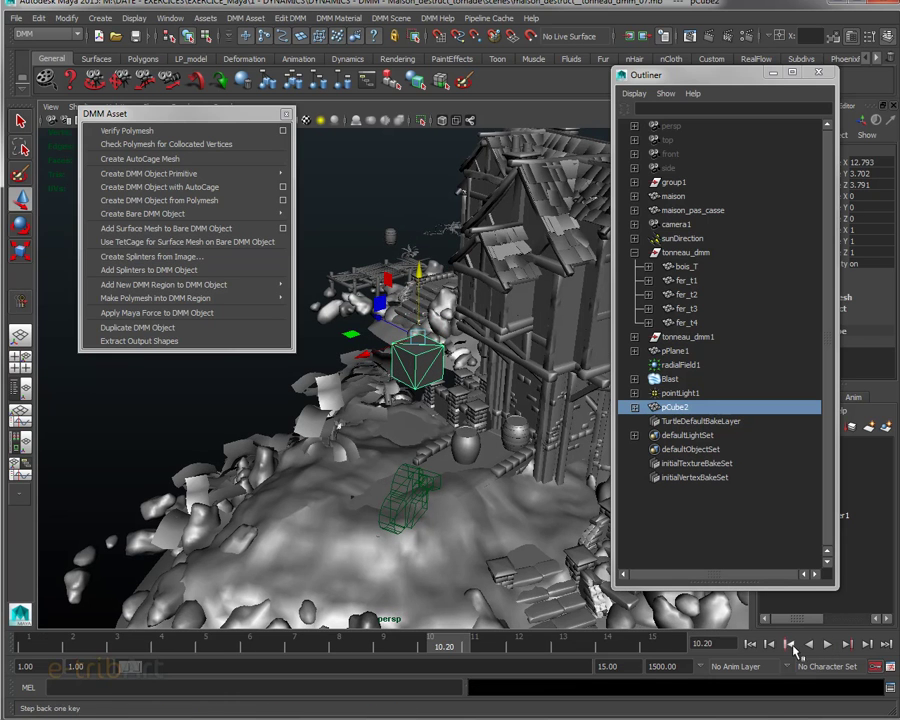
pyautogui.click(606, 666)
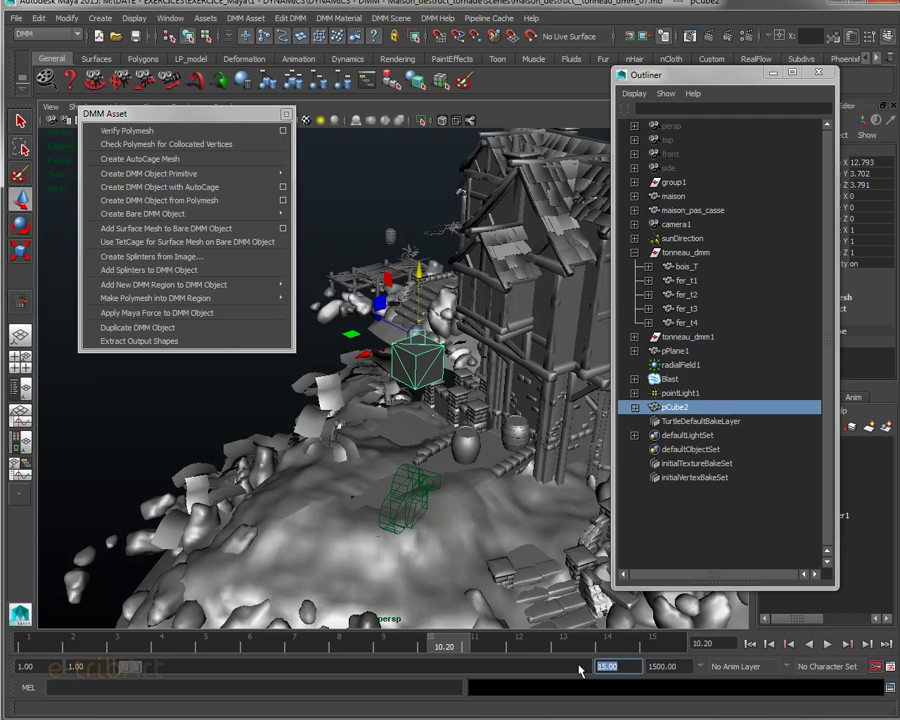
pyautogui.write('120')
pyautogui.press('Return')
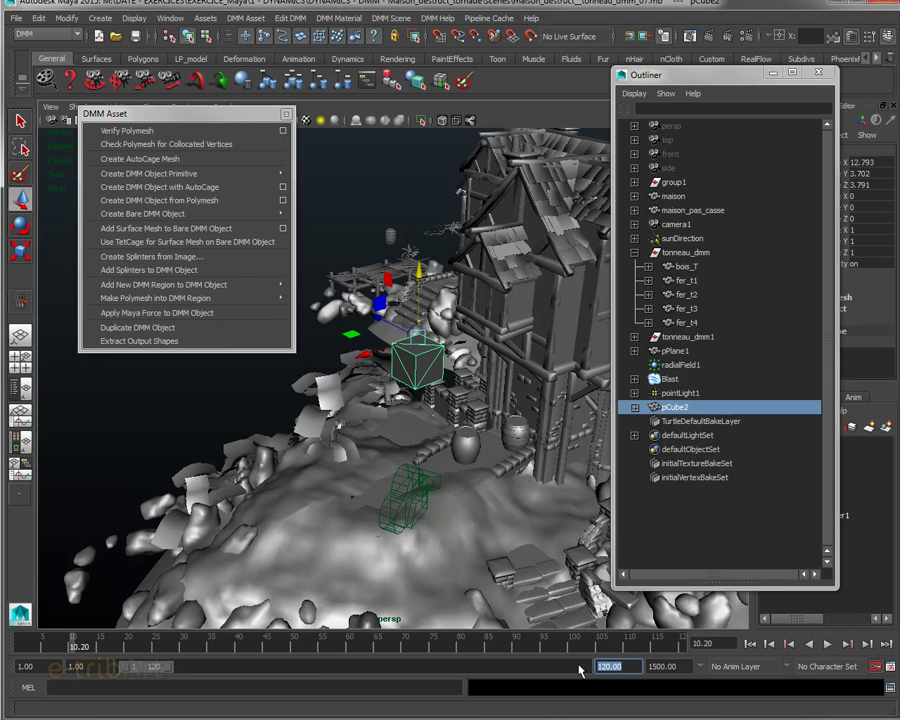
# Step: Rewind to the first frame and play the DMM cube's simulation over the extended range
pyautogui.moveTo(454, 433)
pyautogui.keyDown('alt'); pyautogui.mouseDown()
pyautogui.moveTo(459, 406)
pyautogui.moveTo(461, 418)
pyautogui.mouseUp(); pyautogui.keyUp('alt')
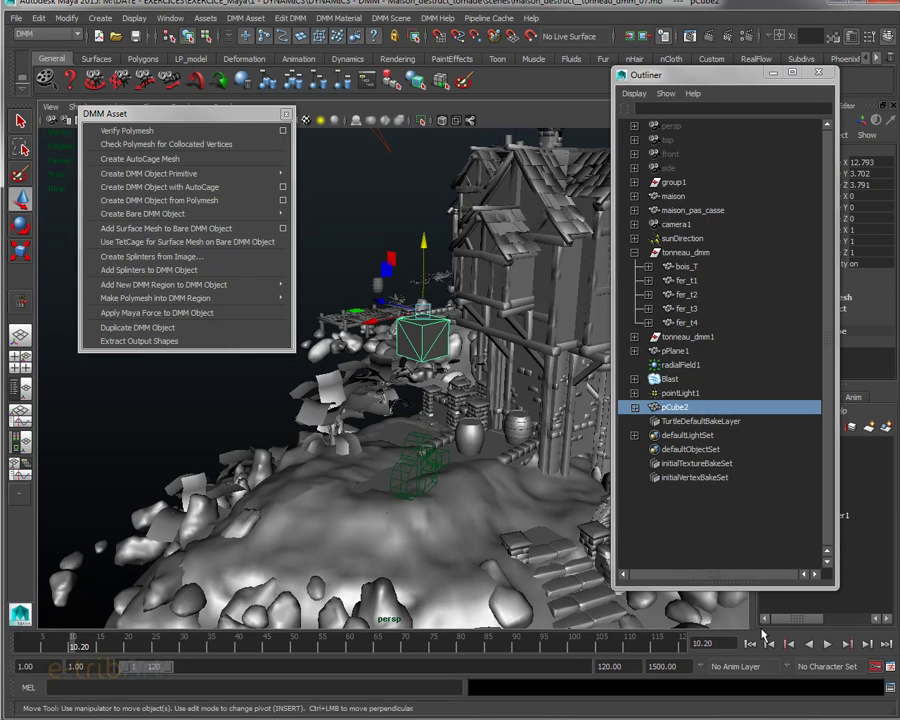
pyautogui.click(750, 644)
pyautogui.click(829, 644)
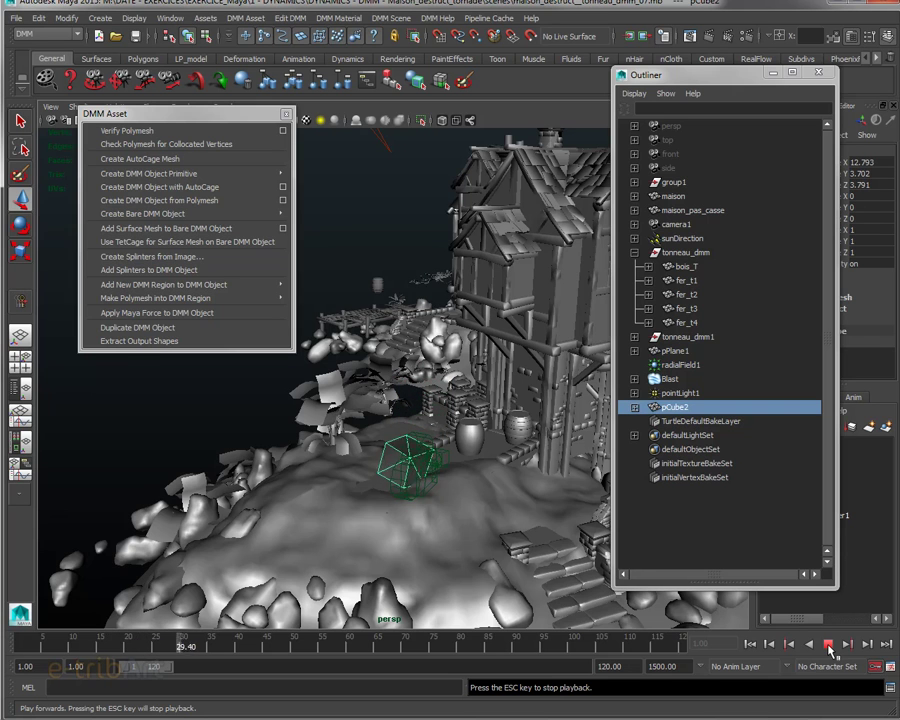
# Step: Stop the DMM cube's simulation and return the timeline to frame 1
pyautogui.click(829, 648)
pyautogui.click(752, 648)
pyautogui.moveTo(424, 528)
pyautogui.keyDown('alt'); pyautogui.mouseDown()
pyautogui.moveTo(426, 536)
pyautogui.moveTo(435, 513)
pyautogui.mouseUp(); pyautogui.keyUp('alt')
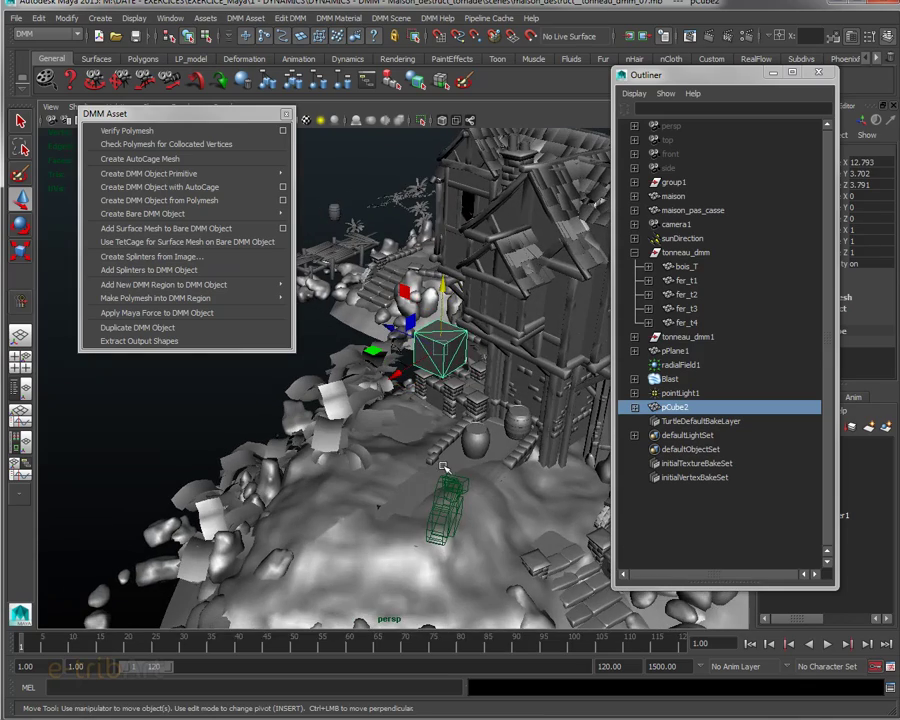
# Step: Inspect the pPlane1 ground plane under the barrels and the bois_T wooden barrel mesh up close
pyautogui.click(444, 467)
pyautogui.keyDown('alt'); pyautogui.moveTo(444, 467); pyautogui.dragTo(478, 461); pyautogui.keyUp('alt')
pyautogui.keyDown('alt'); pyautogui.moveTo(478, 461); pyautogui.dragTo(356, 506, button='middle'); pyautogui.keyUp('alt')
pyautogui.keyDown('alt'); pyautogui.moveTo(356, 506); pyautogui.dragTo(364, 516); pyautogui.keyUp('alt')
pyautogui.keyDown('alt'); pyautogui.moveTo(364, 516); pyautogui.dragTo(440, 536, button='right'); pyautogui.keyUp('alt')
pyautogui.keyDown('alt'); pyautogui.moveTo(441, 537); pyautogui.dragTo(380, 490); pyautogui.keyUp('alt')
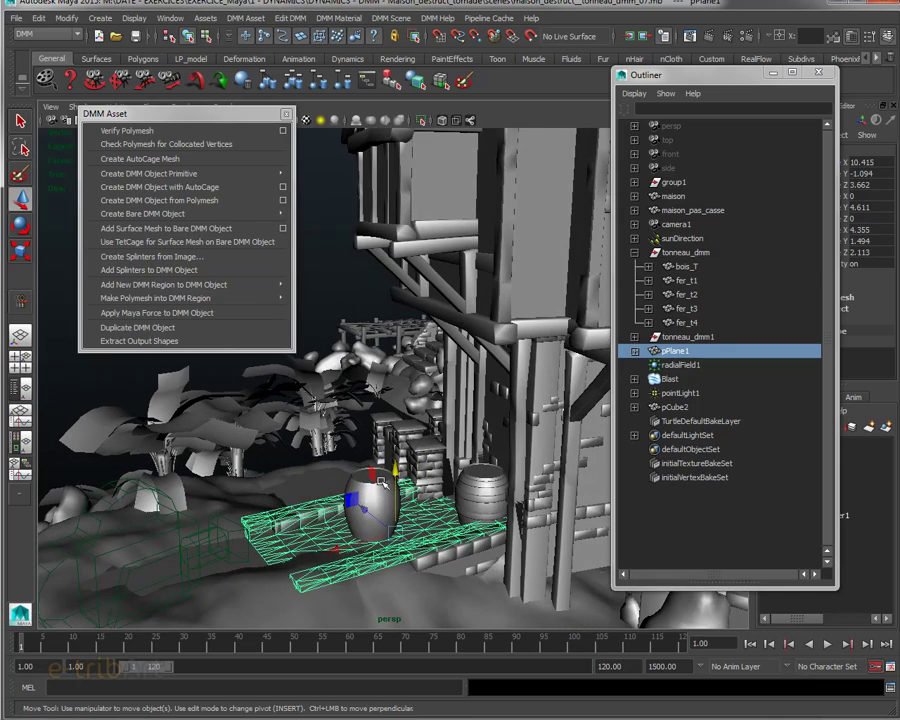
pyautogui.click(373, 503)
pyautogui.scroll(-2, 371, 505)
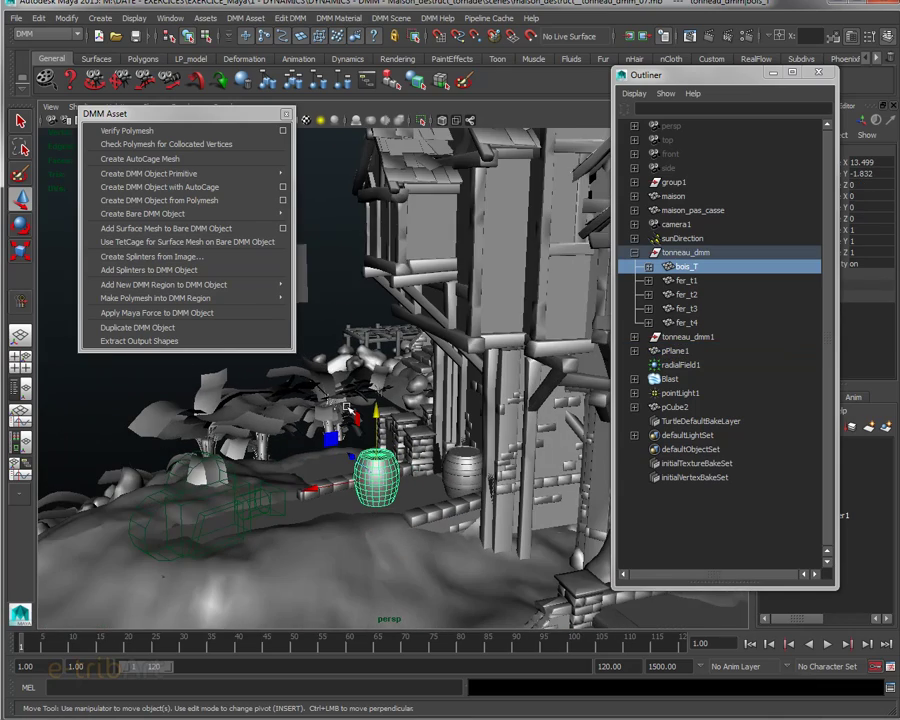
# Step: Move the DMM cube to about X 12.111, scale it to 0.47, and rotate it to about -55.934, -11.589, -14.898
pyautogui.click(308, 296)
pyautogui.keyDown('alt'); pyautogui.moveTo(320, 356); pyautogui.dragTo(402, 410, button='middle'); pyautogui.keyUp('alt')
pyautogui.moveTo(313, 341); pyautogui.dragTo(368, 344)
pyautogui.press('r')
pyautogui.press('e')
pyautogui.moveTo(397, 291); pyautogui.dragTo(424, 360)
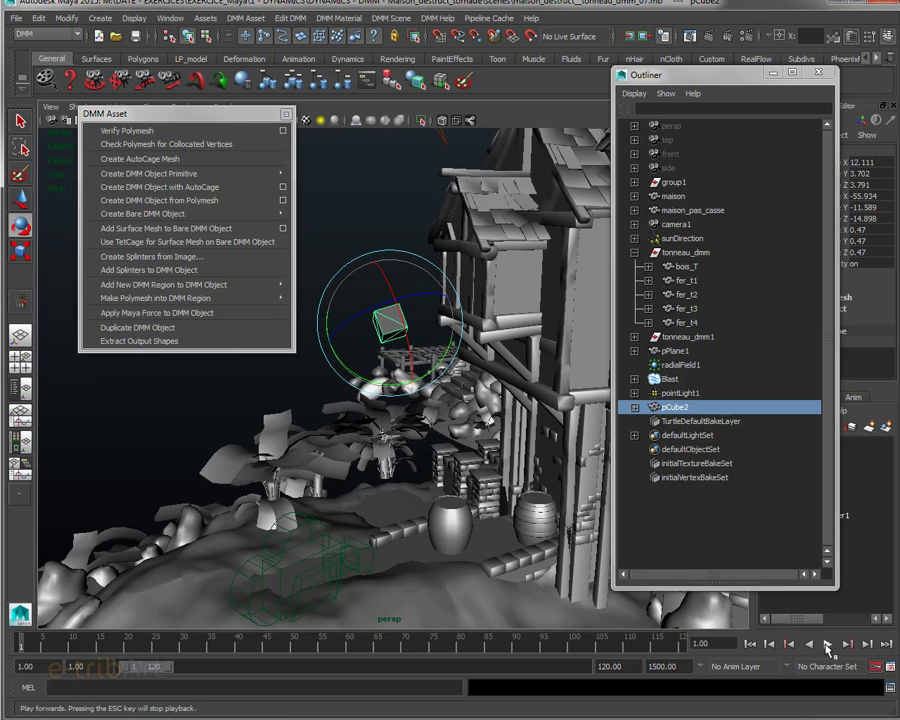
# Step: Play and replay the tilted cube's fall beside the barrel from a closer view, stopping near frame 27
pyautogui.click(828, 647)
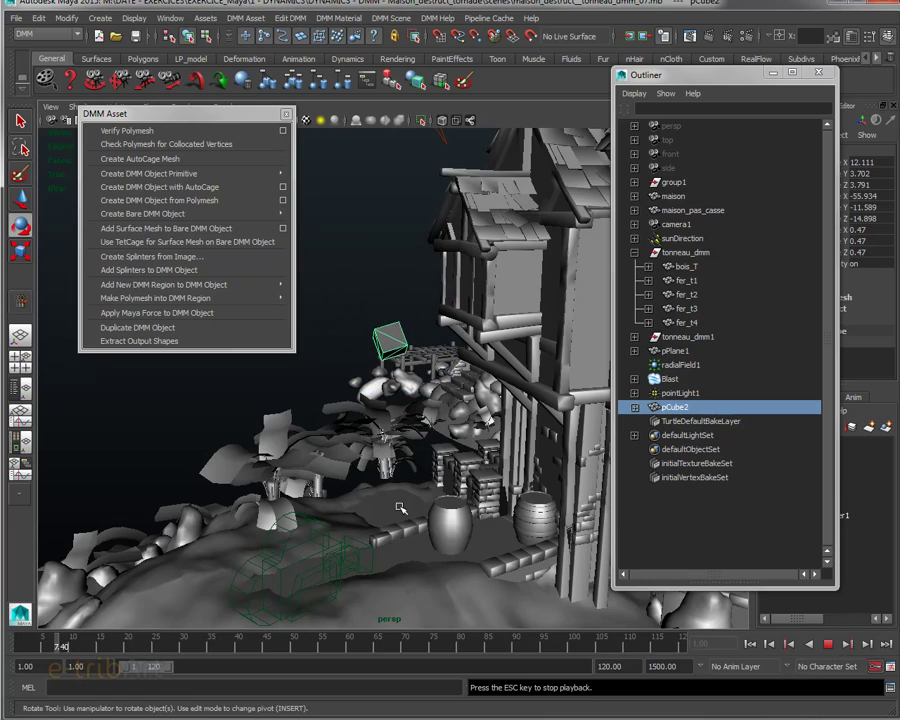
pyautogui.keyDown('alt'); pyautogui.moveTo(407, 537); pyautogui.dragTo(453, 536); pyautogui.keyUp('alt')
pyautogui.keyDown('alt'); pyautogui.moveTo(453, 536); pyautogui.dragTo(417, 515, button='middle'); pyautogui.keyUp('alt')
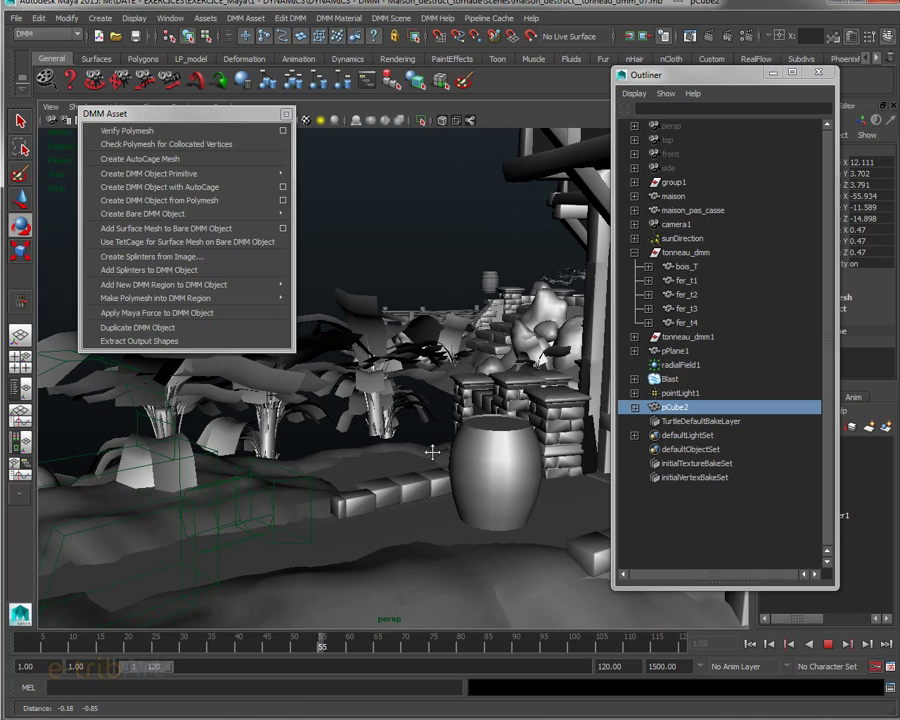
pyautogui.click(750, 644)
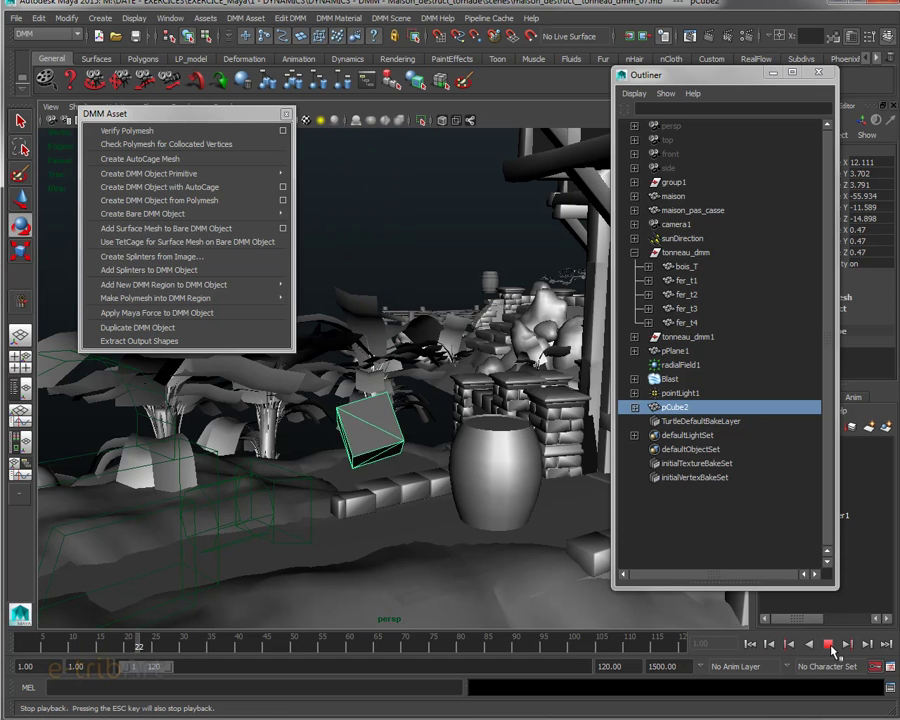
pyautogui.click(830, 646)
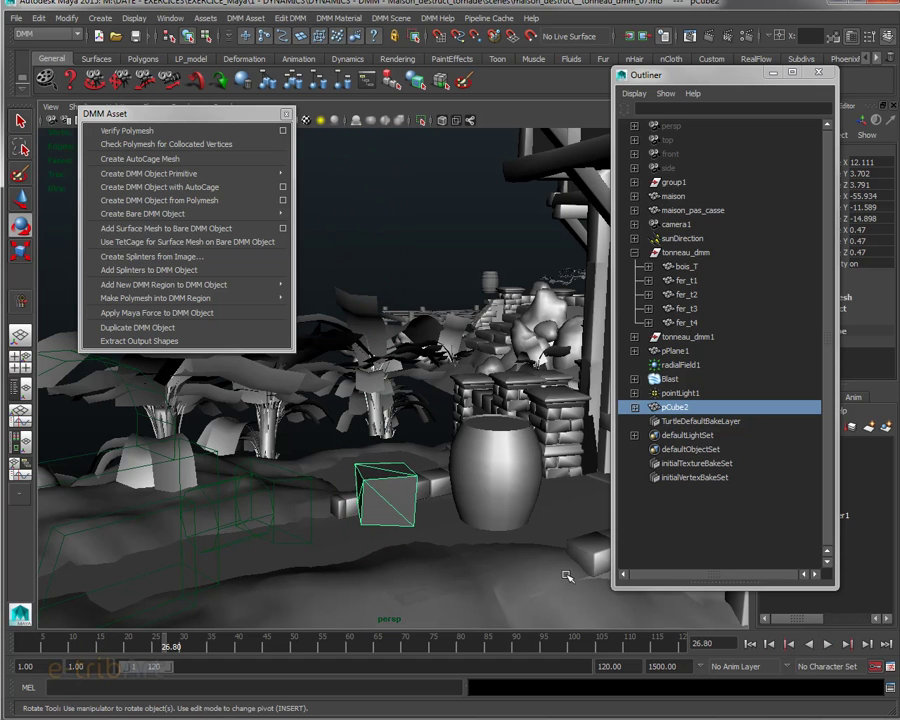
# Step: Check the ground plane the cube lands on, resume the cube's simulation, and rewind to the first frame
pyautogui.click(441, 543)
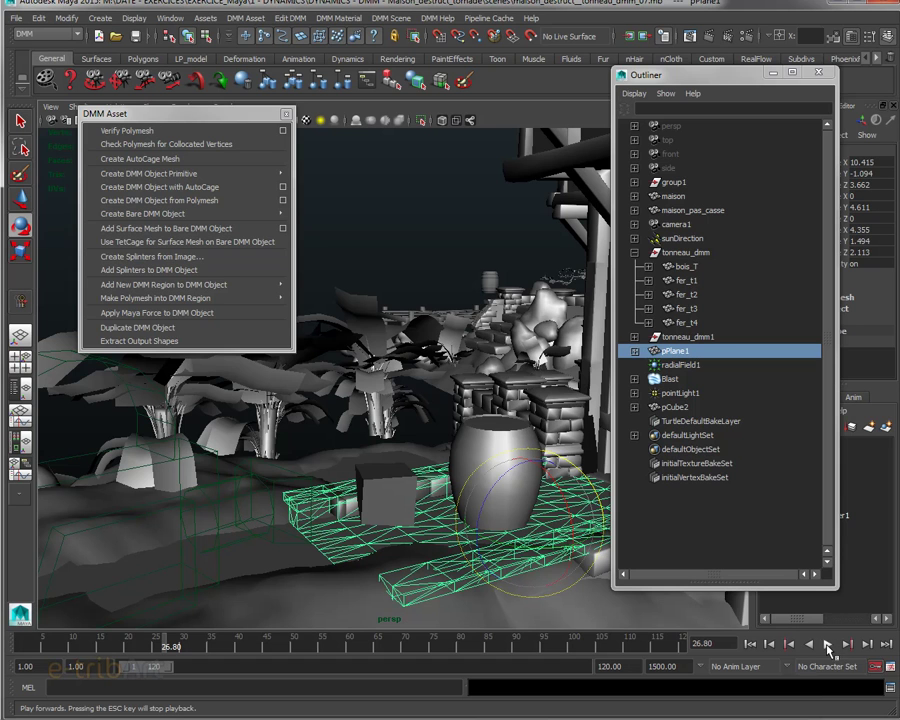
pyautogui.click(388, 498)
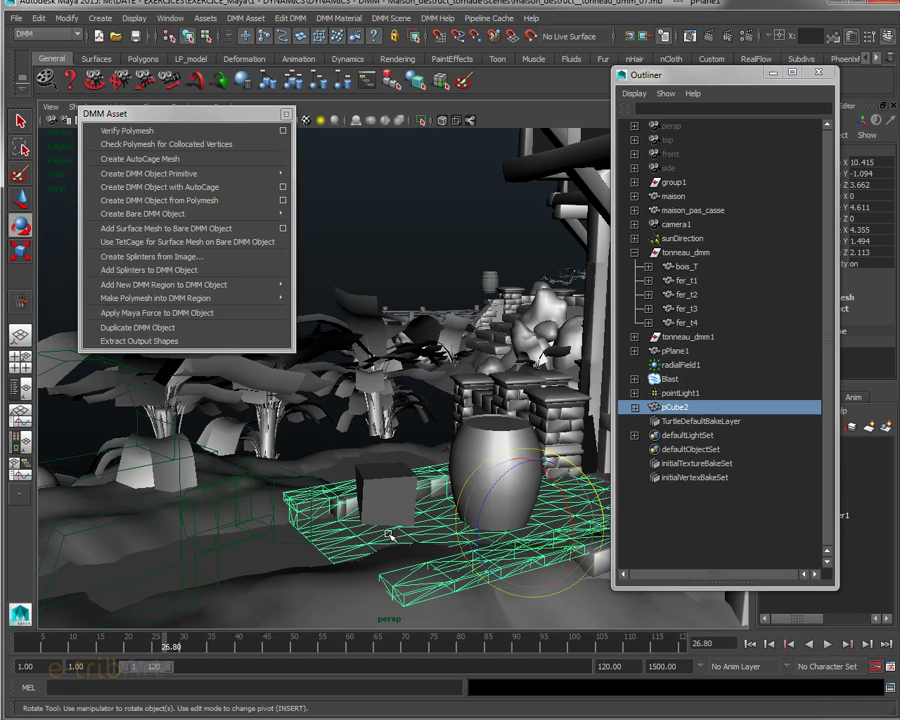
pyautogui.click(828, 645)
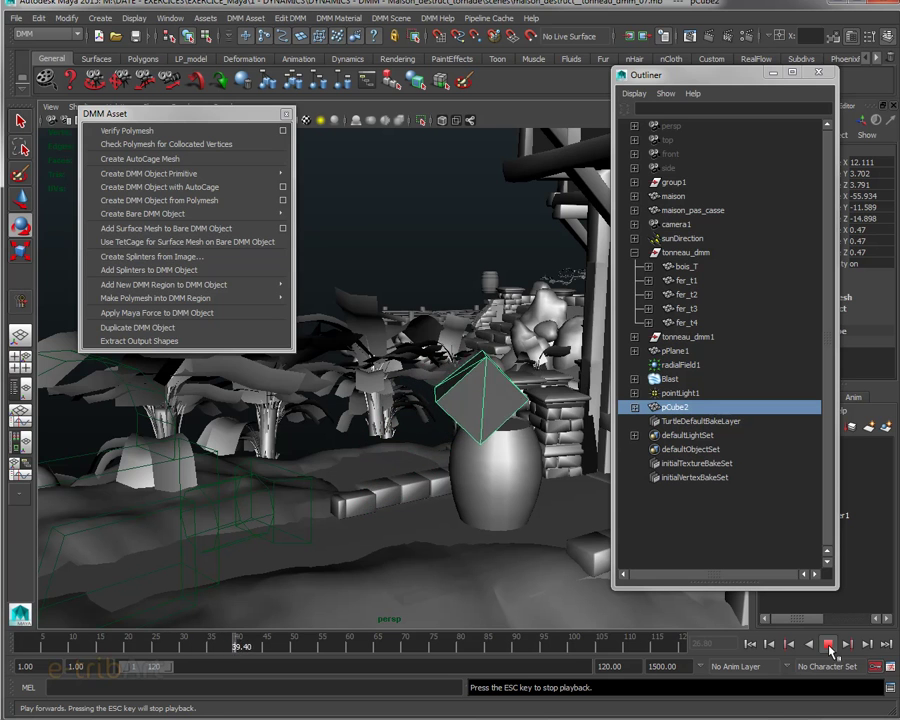
pyautogui.click(828, 645)
pyautogui.click(751, 644)
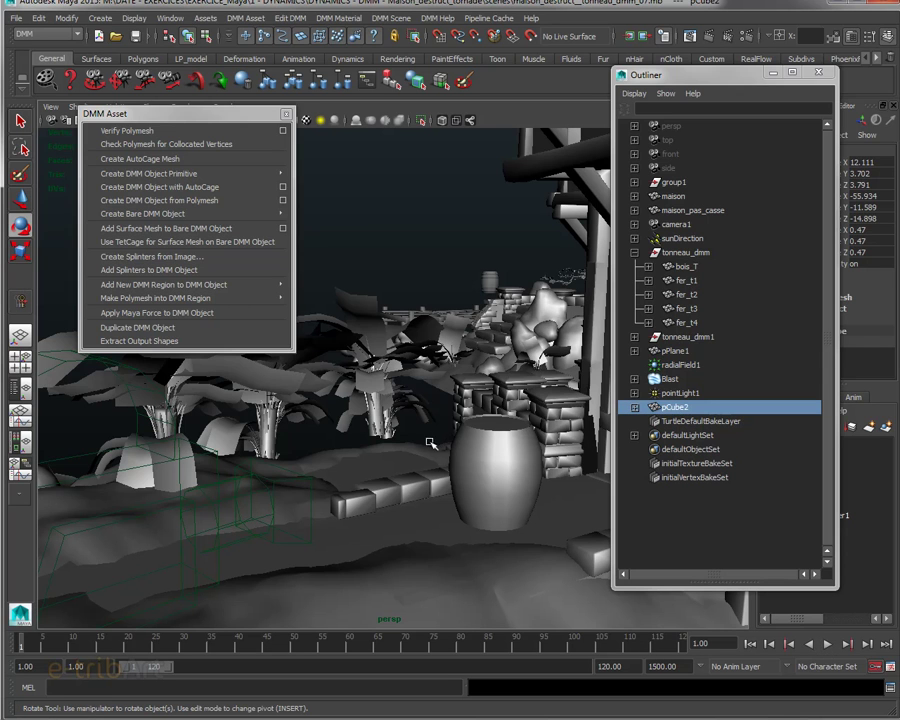
# Step: Expand pCube2's nodes in the Outliner and open the DMM Asset Manager for the cube
pyautogui.moveTo(660, 74); pyautogui.dragTo(666, 92)
pyautogui.click(640, 425)
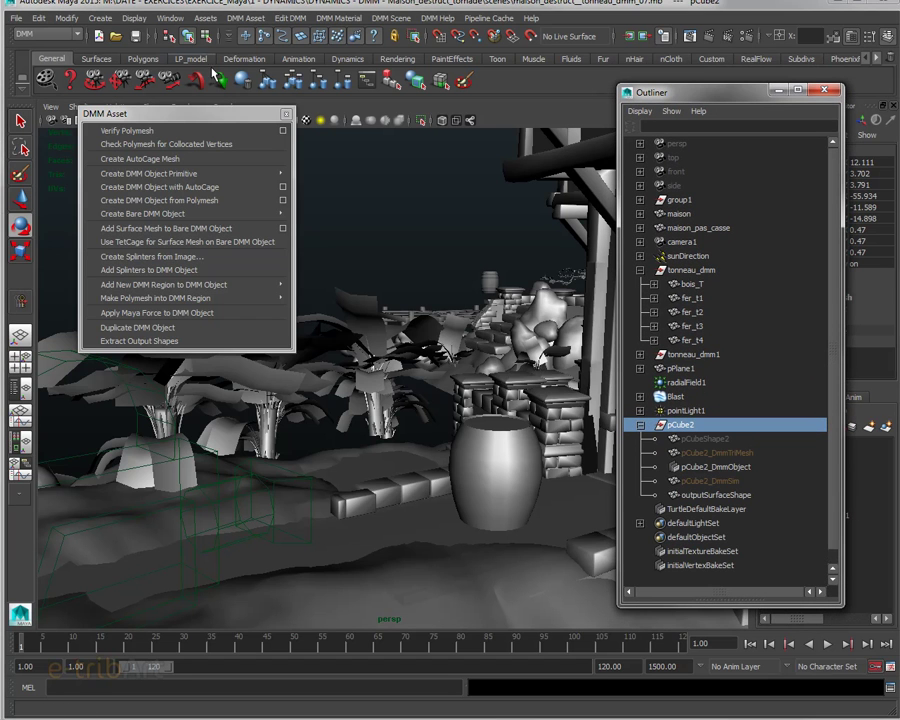
pyautogui.click(198, 19)
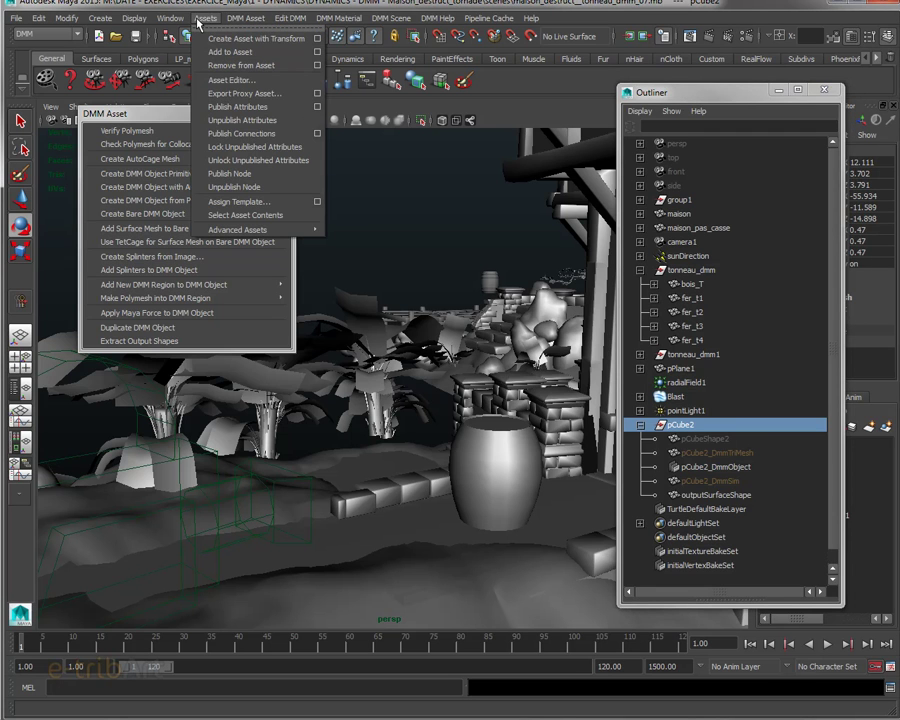
pyautogui.moveTo(238, 22)
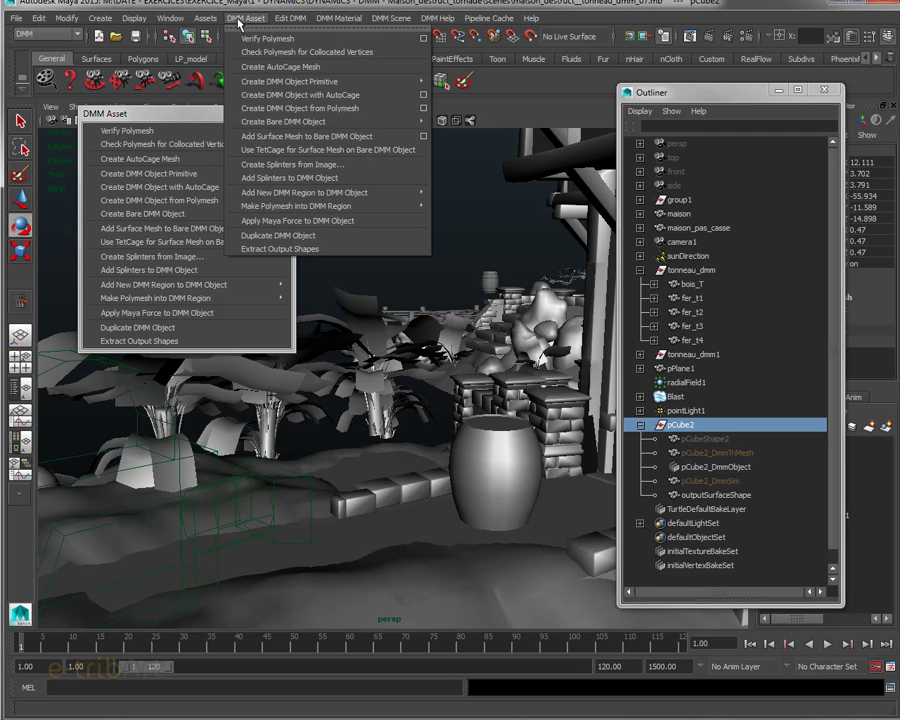
pyautogui.moveTo(290, 19)
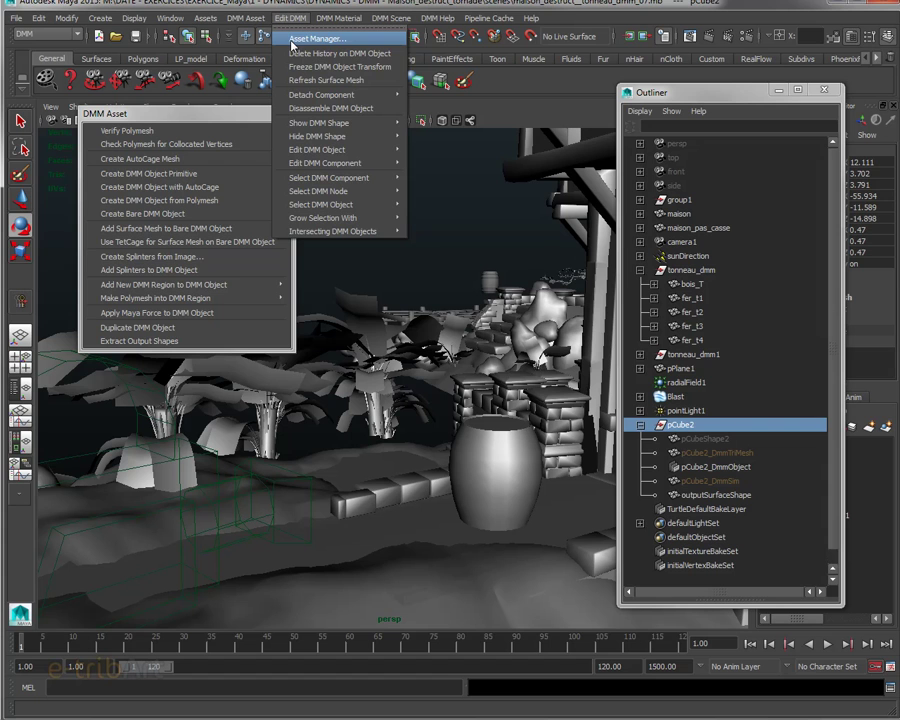
pyautogui.click(292, 40)
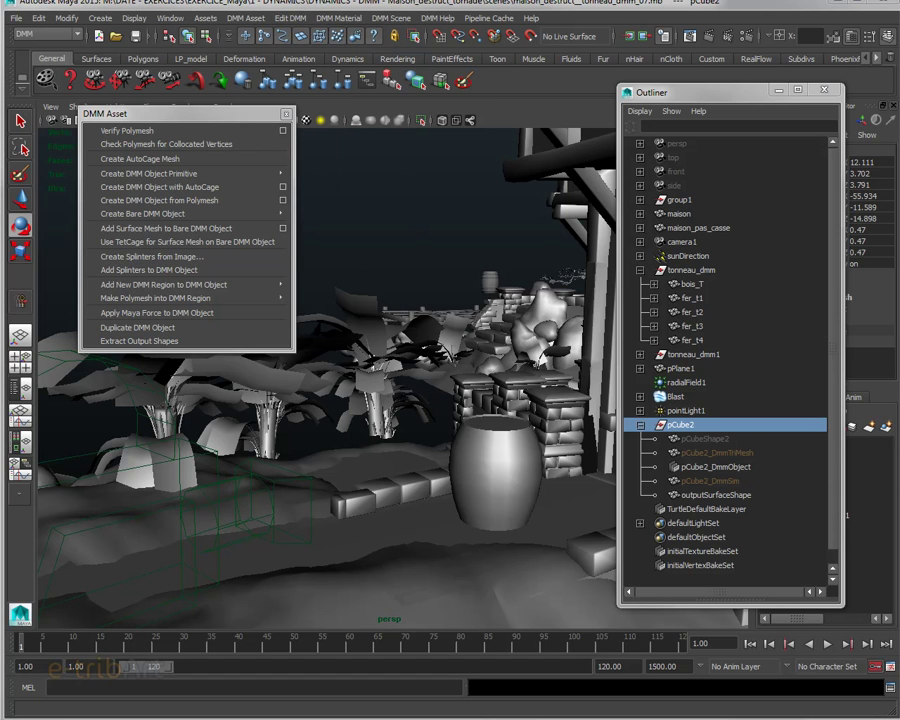
pyautogui.moveTo(752, 133); pyautogui.dragTo(705, 133)
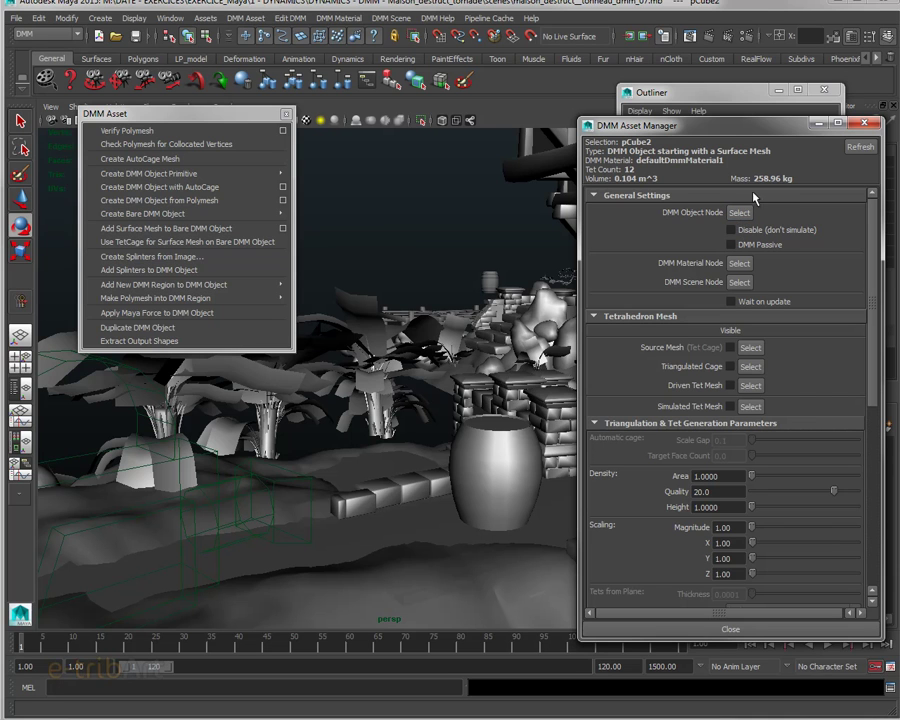
# Step: Examine pCube2's pCubeShape2 and outputSurfaceShape nodes alongside its asset settings, and run and rewind the simulation
pyautogui.moveTo(655, 131); pyautogui.dragTo(666, 49)
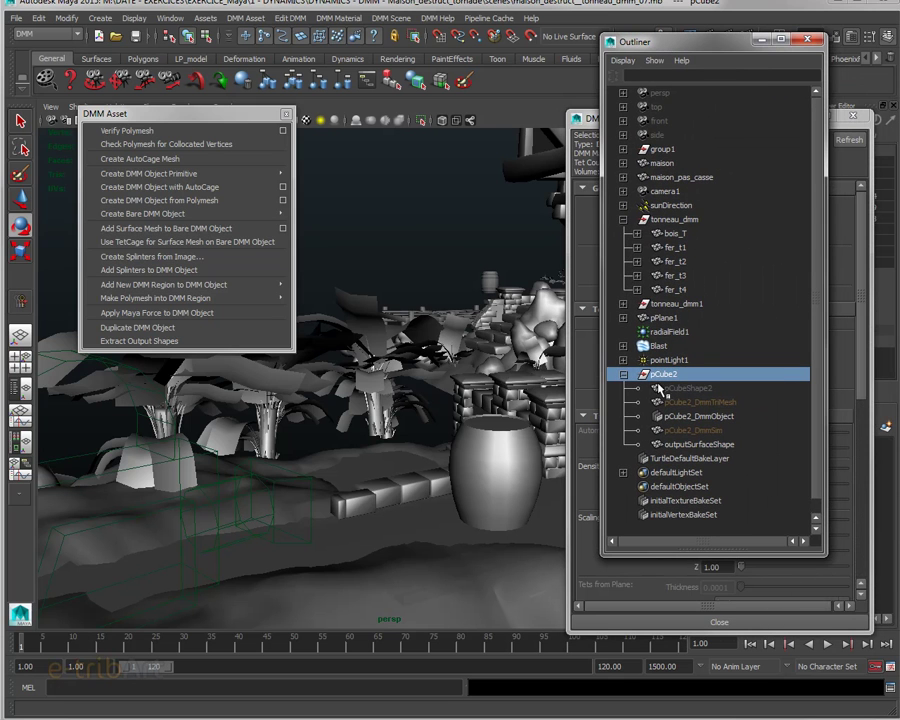
pyautogui.keyDown('ctrl'); pyautogui.click(685, 444); pyautogui.keyUp('ctrl')
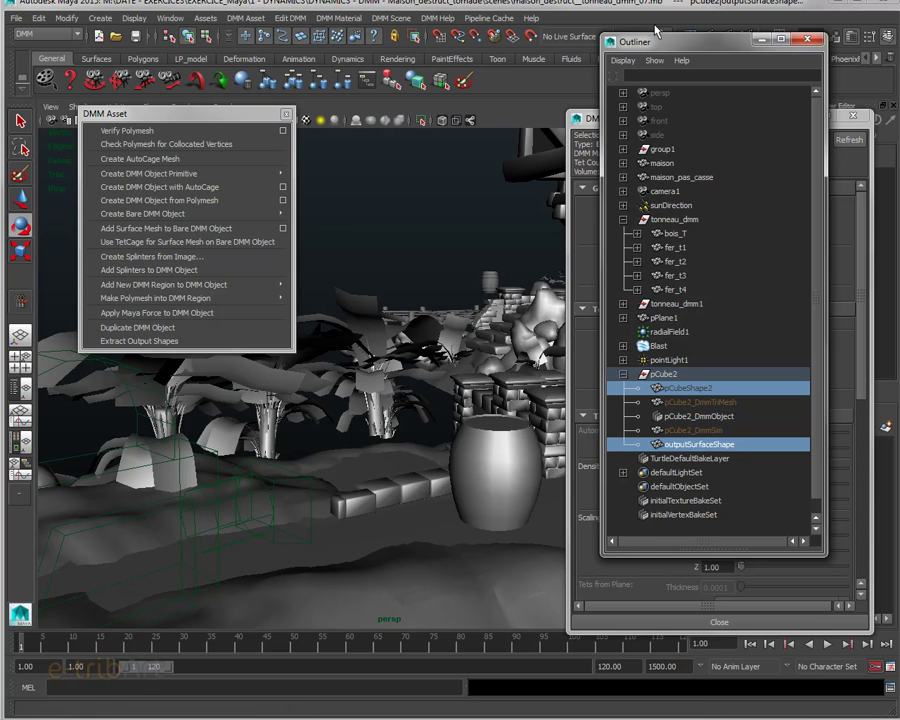
pyautogui.moveTo(655, 31); pyautogui.dragTo(899, 35)
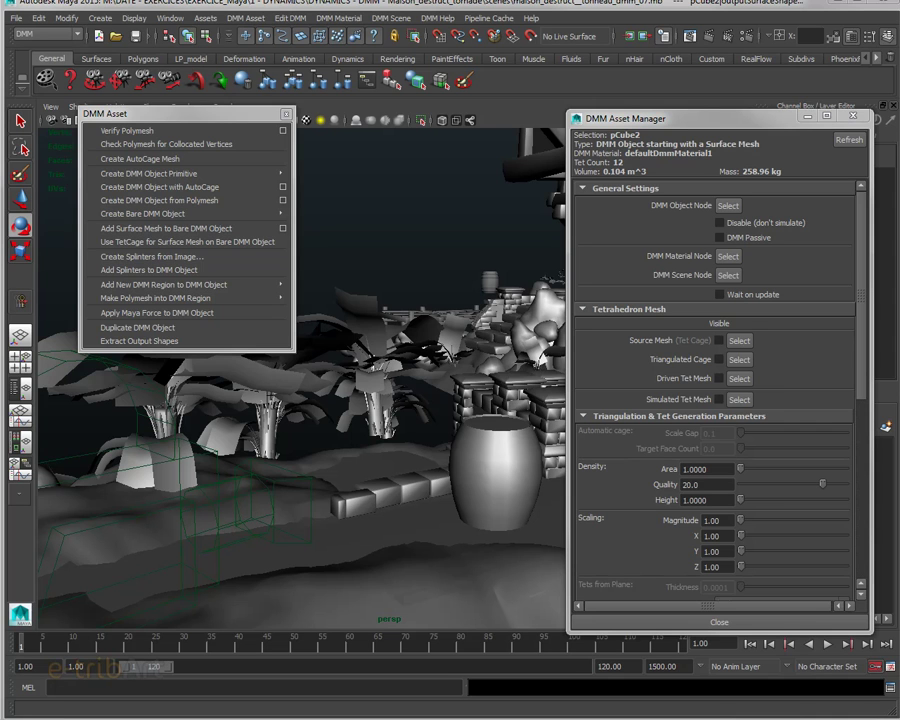
pyautogui.moveTo(899, 35); pyautogui.dragTo(755, 43)
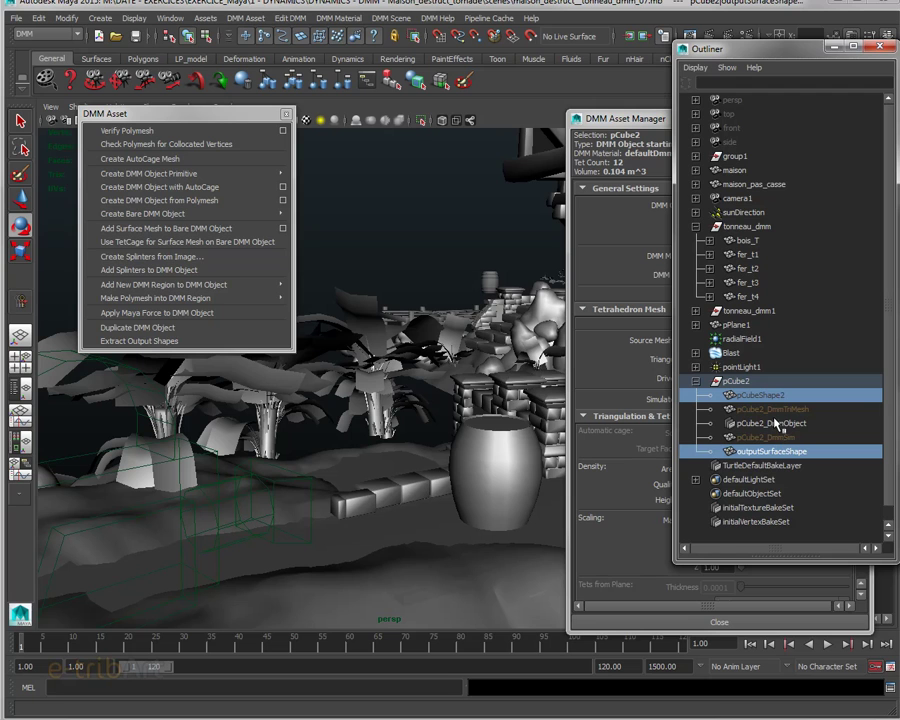
pyautogui.moveTo(712, 51); pyautogui.dragTo(899, 72)
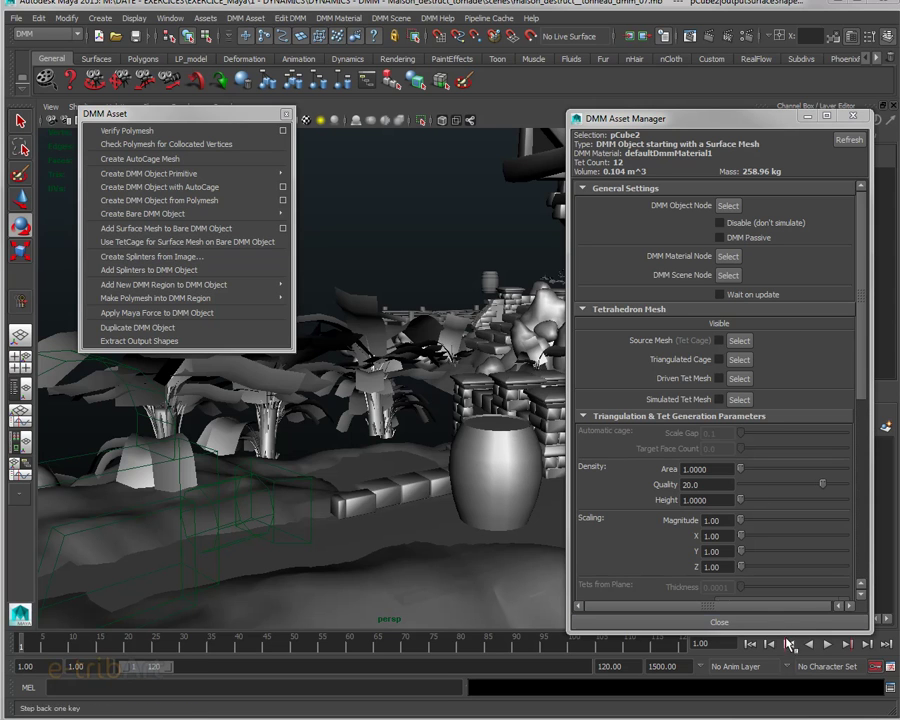
pyautogui.click(829, 645)
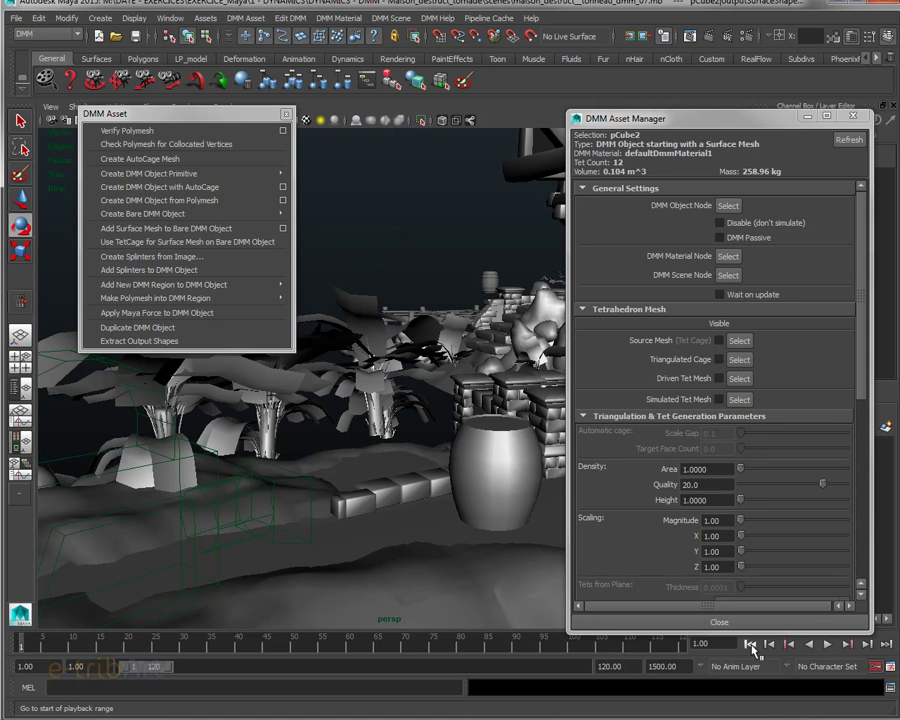
pyautogui.click(752, 648)
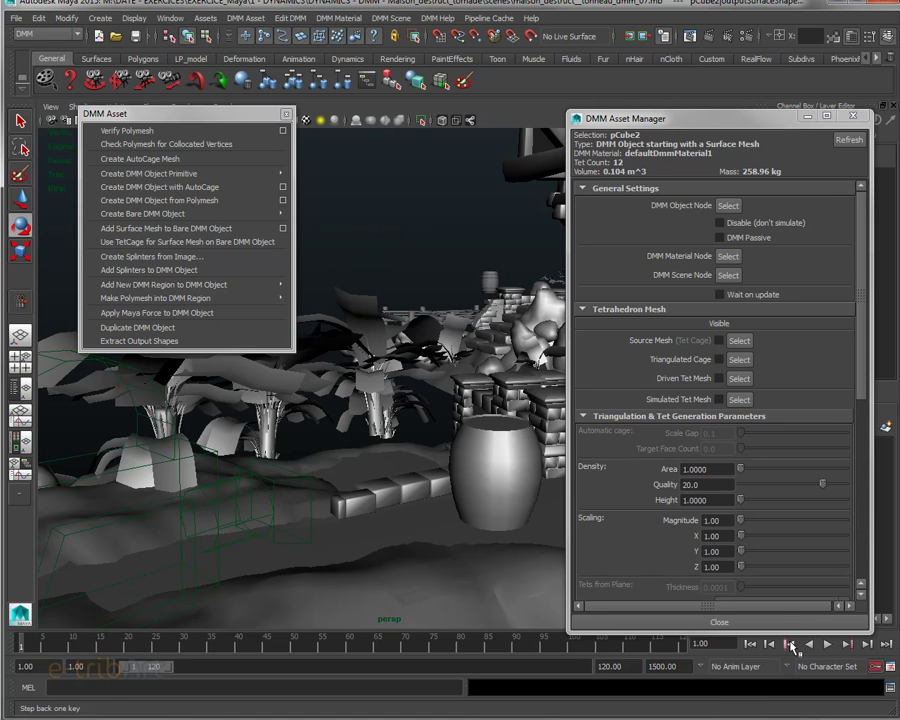
# Step: Assign a new ceramic DMM material to the cube and play its simulation briefly
pyautogui.click(327, 22)
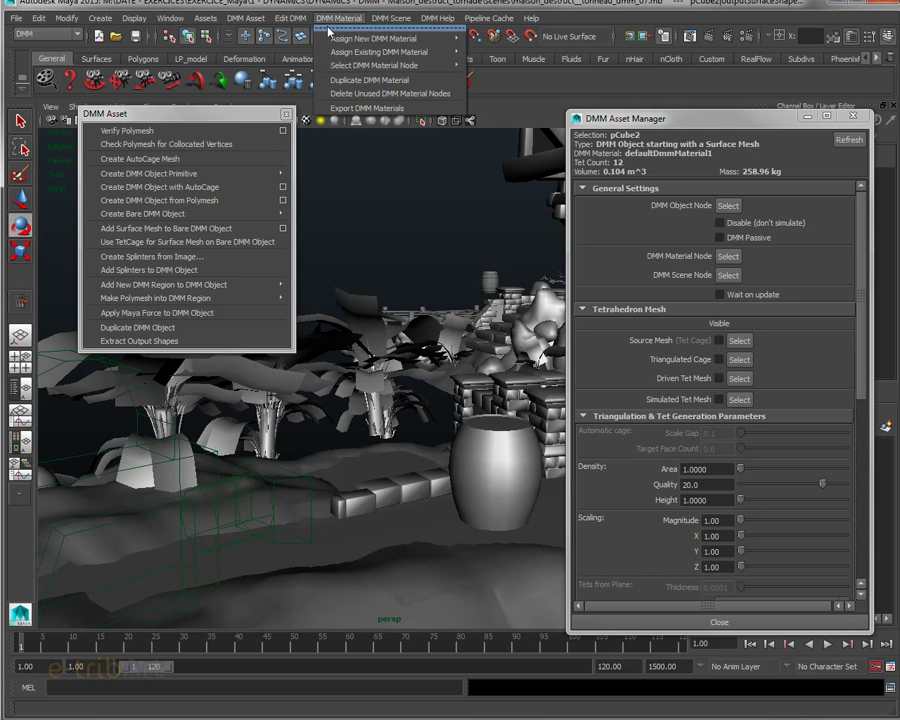
pyautogui.moveTo(335, 42)
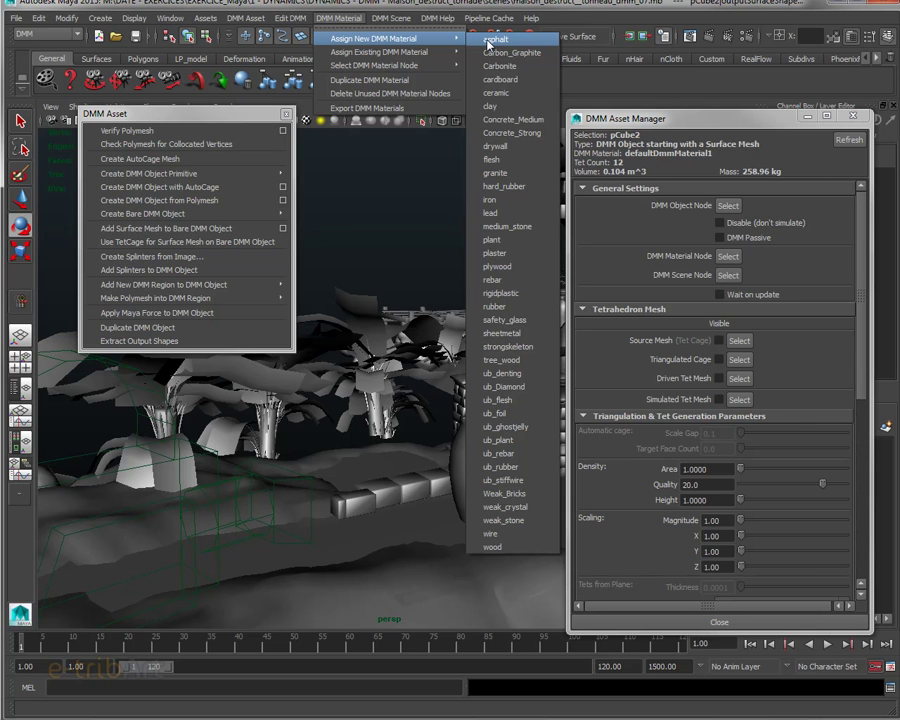
pyautogui.click(493, 93)
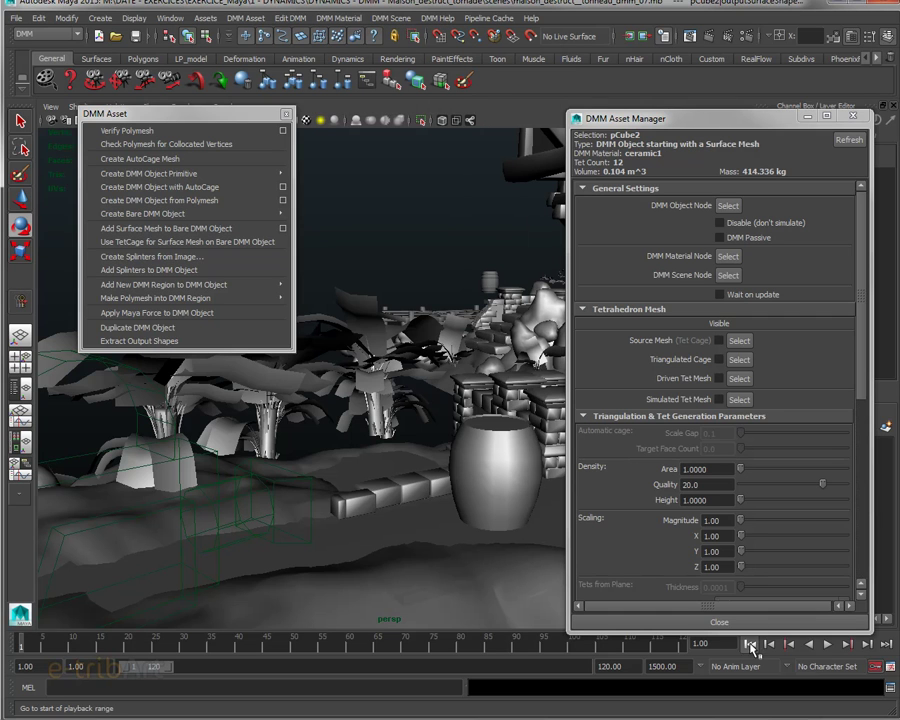
pyautogui.click(827, 646)
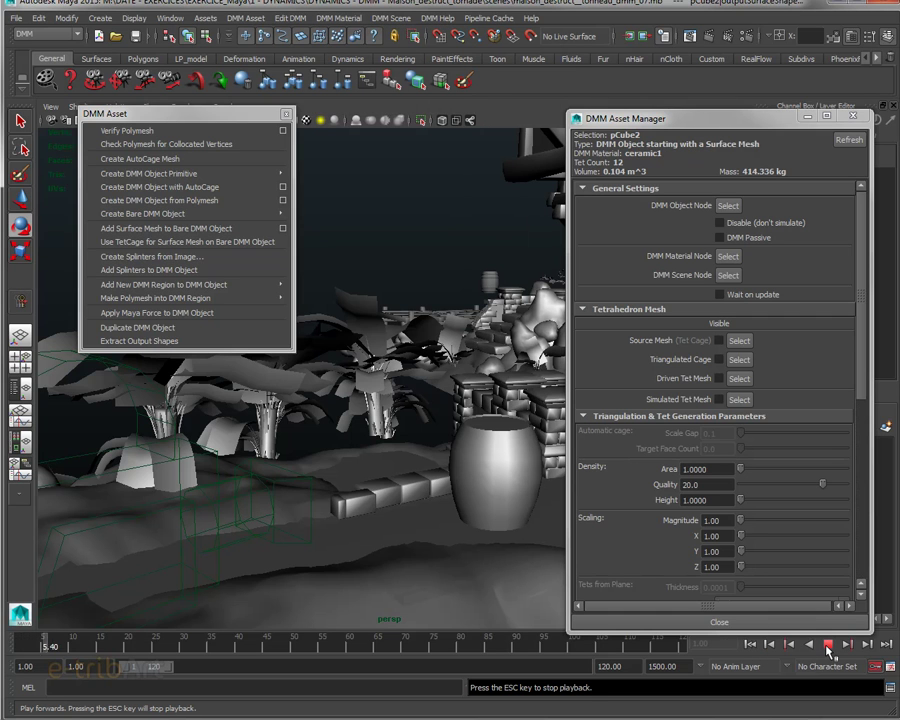
pyautogui.click(827, 646)
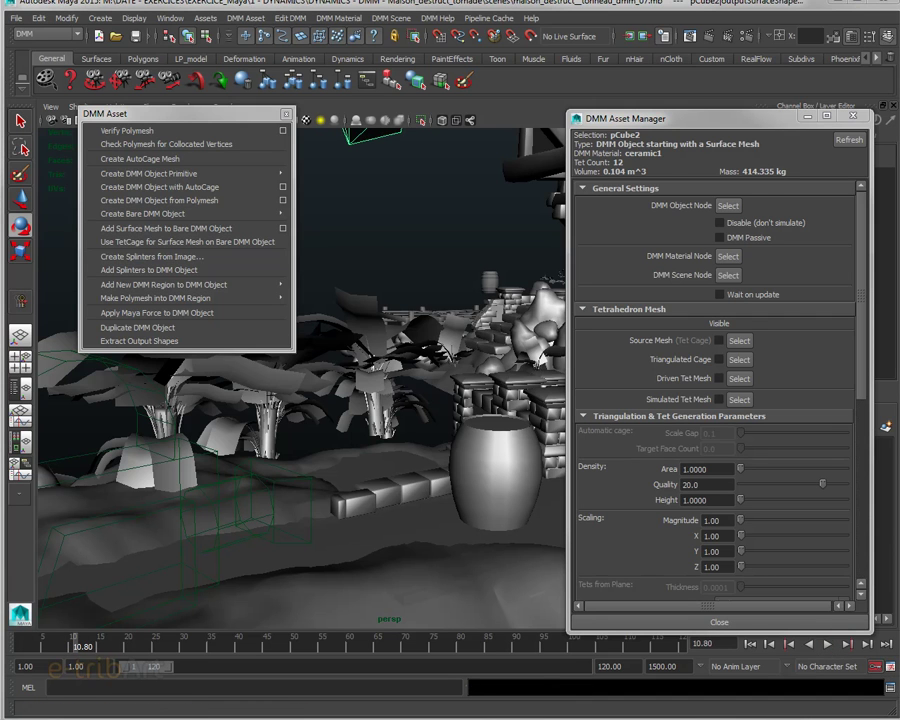
# Step: Set the playback increment to 1 in the Time Slider preferences and resume the ceramic cube's simulation, stopping at frame 57
pyautogui.moveTo(508, 221); pyautogui.dragTo(528, 193)
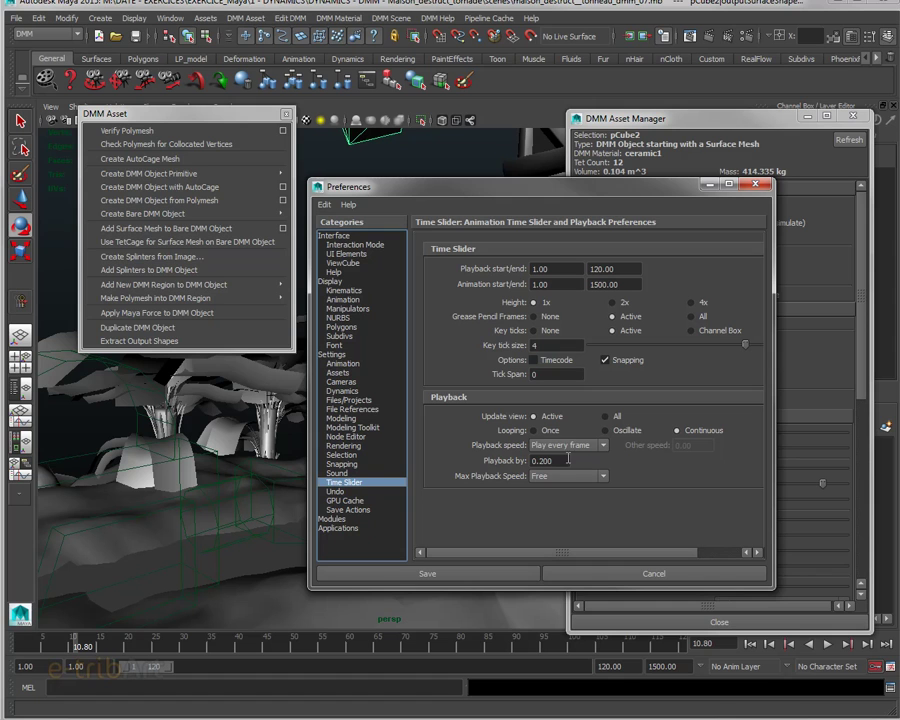
pyautogui.moveTo(564, 460); pyautogui.dragTo(488, 455)
pyautogui.write('1')
pyautogui.press('Return')
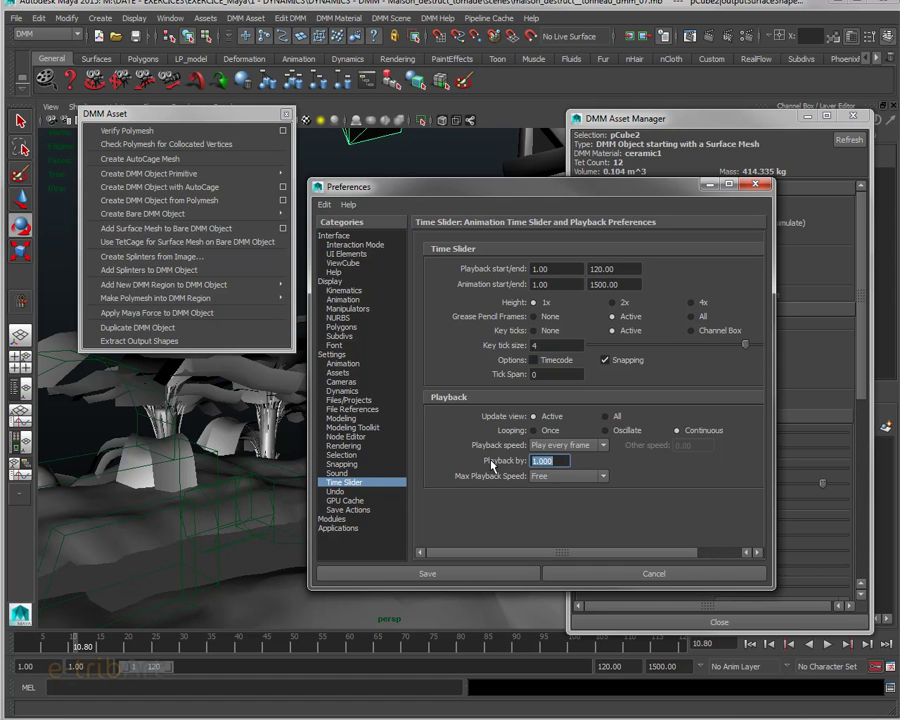
pyautogui.click(478, 576)
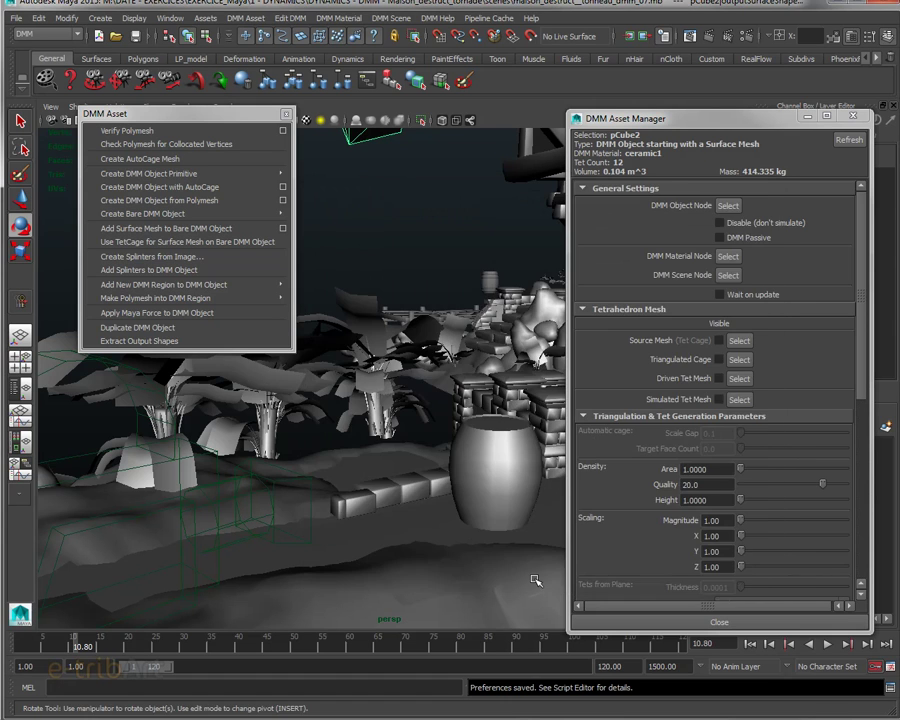
pyautogui.click(828, 645)
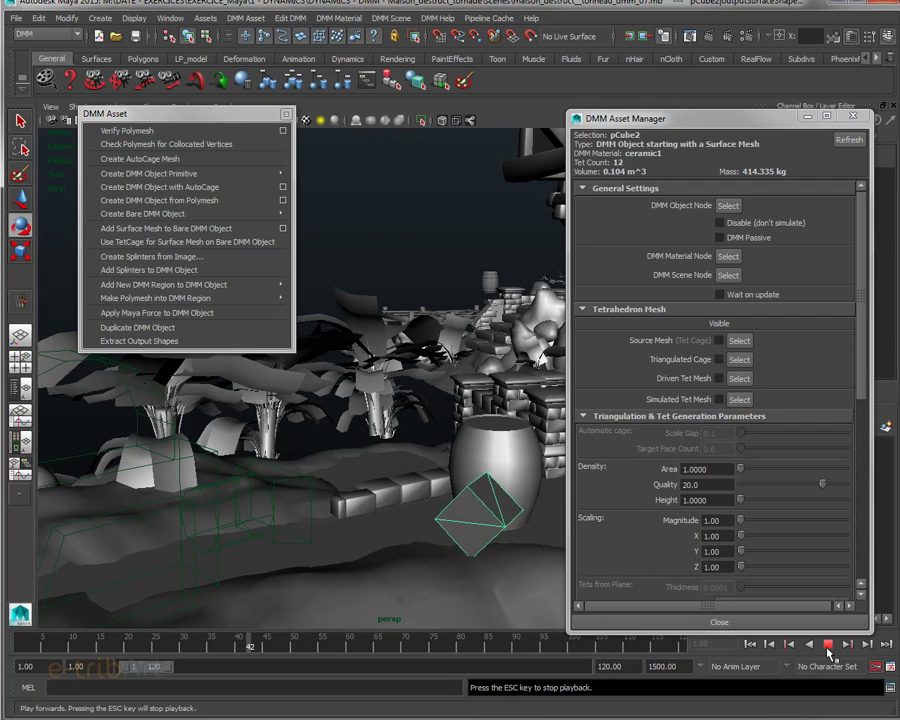
pyautogui.click(828, 647)
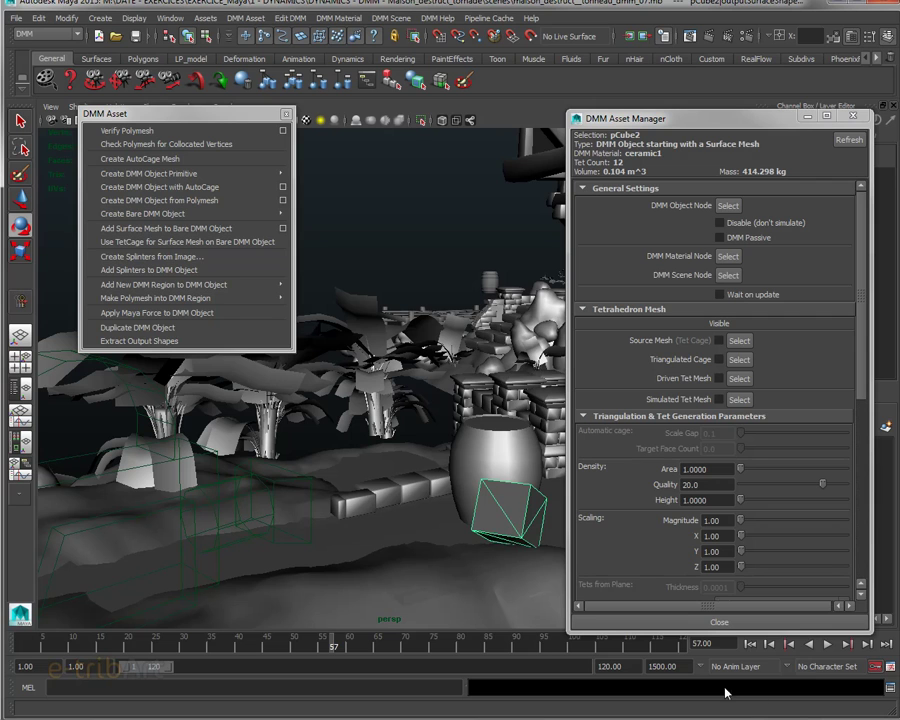
# Step: Rewind the ceramic cube's simulation, replay it to frame 59, and return to frame 1
pyautogui.click(750, 645)
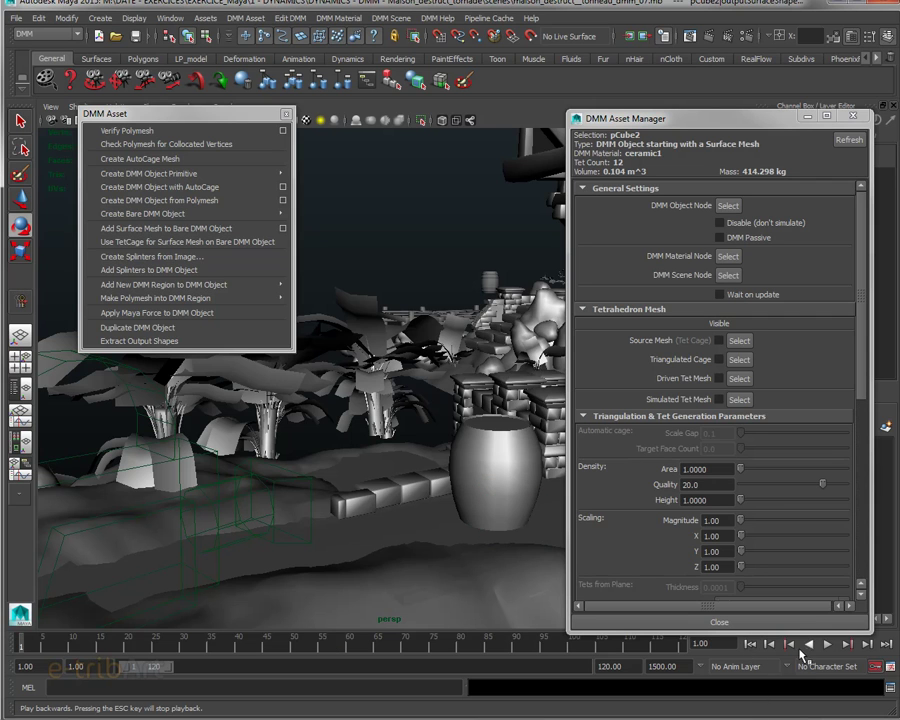
pyautogui.click(828, 647)
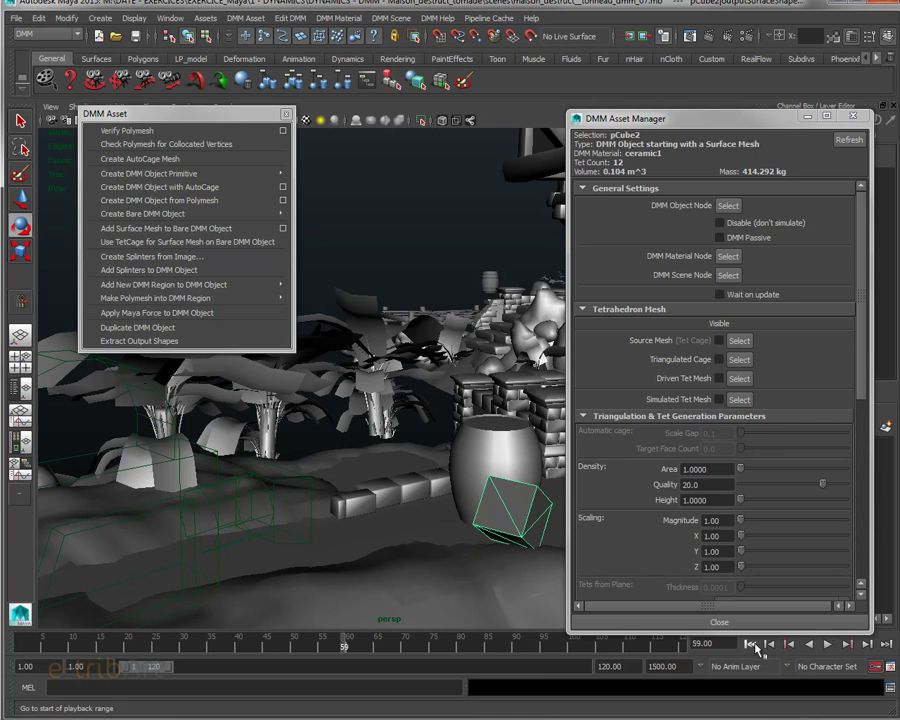
pyautogui.click(753, 645)
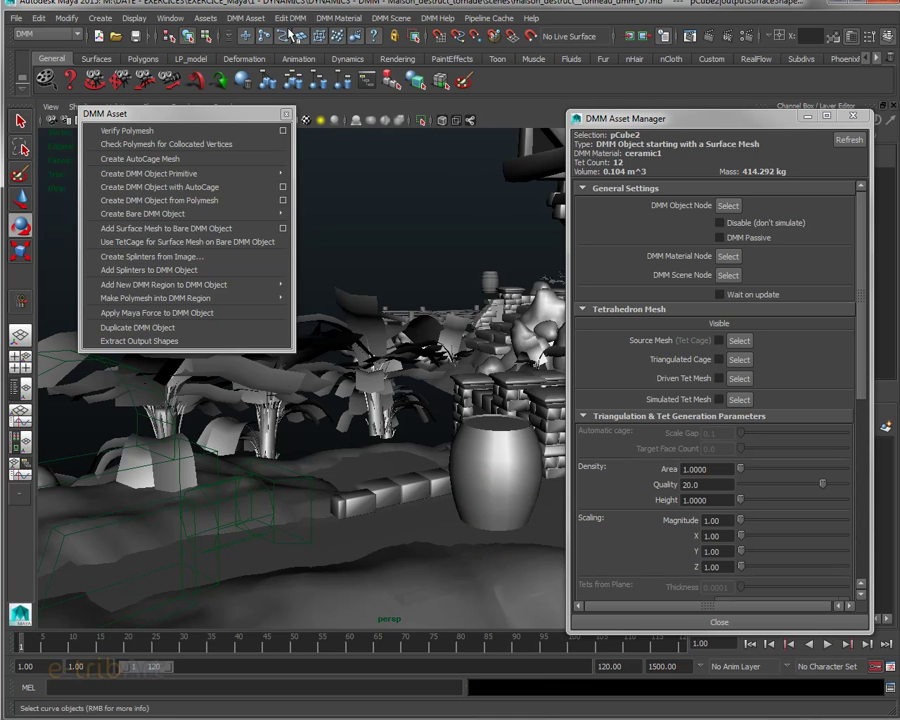
# Step: Assign a new weak_crystal DMM material to pCube2, play its simulation to frame 82, and rewind
pyautogui.click(338, 18)
pyautogui.moveTo(410, 38)
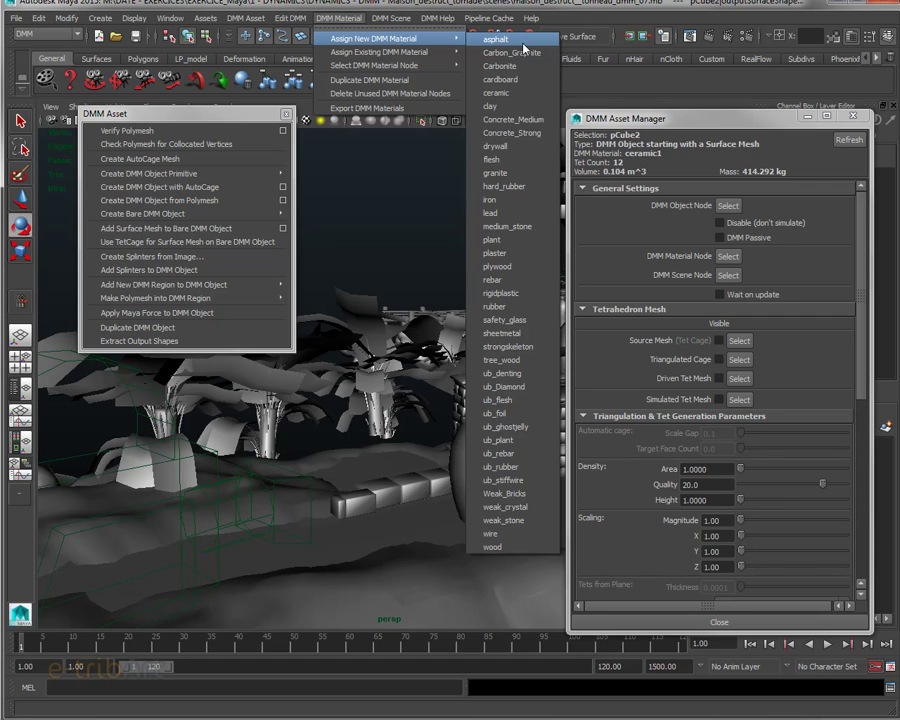
pyautogui.click(499, 507)
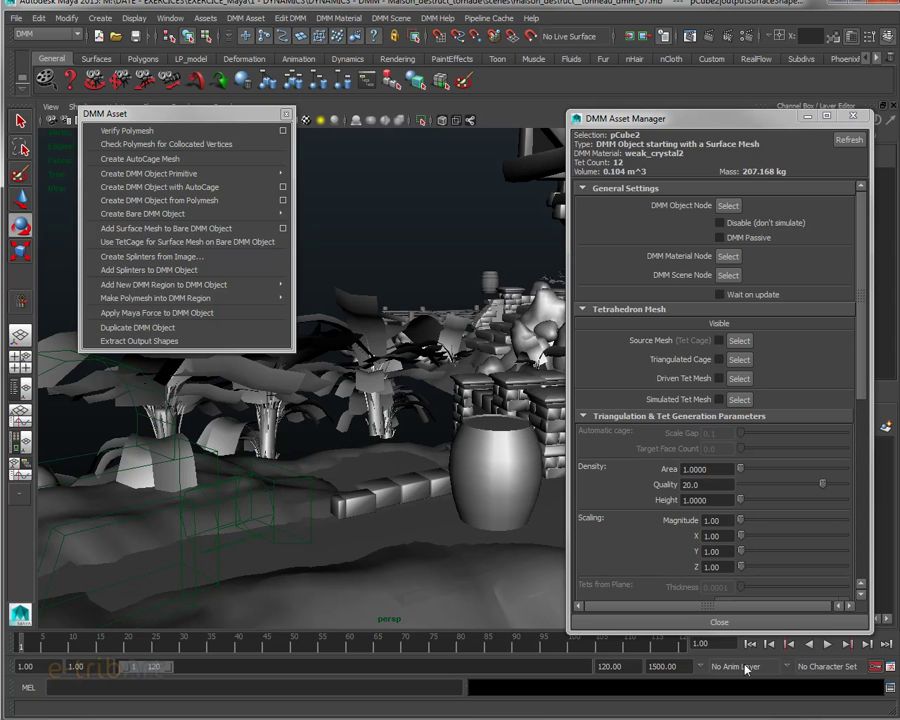
pyautogui.click(829, 645)
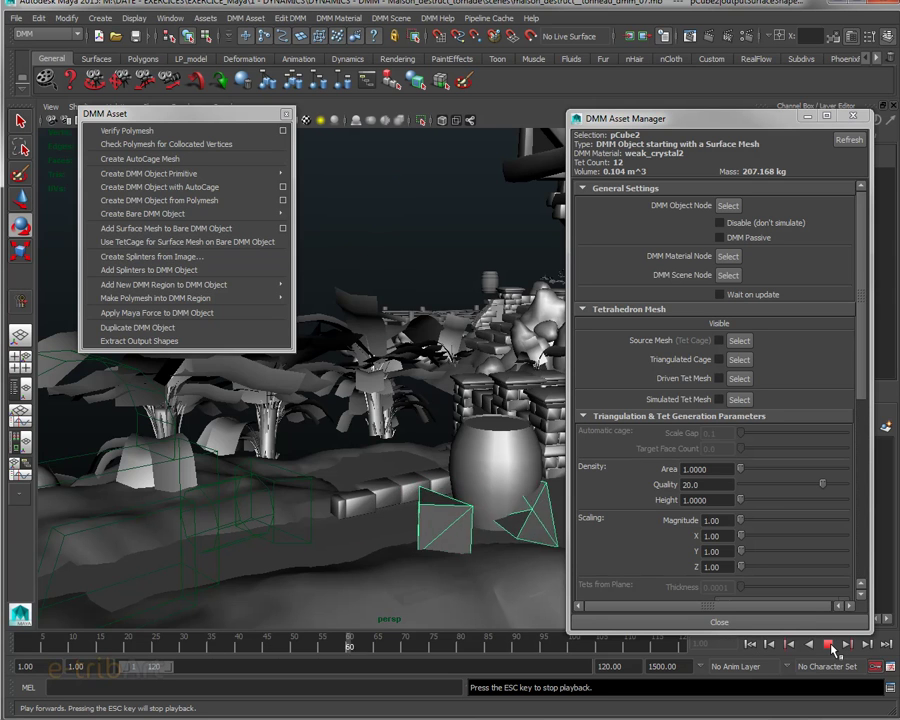
pyautogui.click(830, 646)
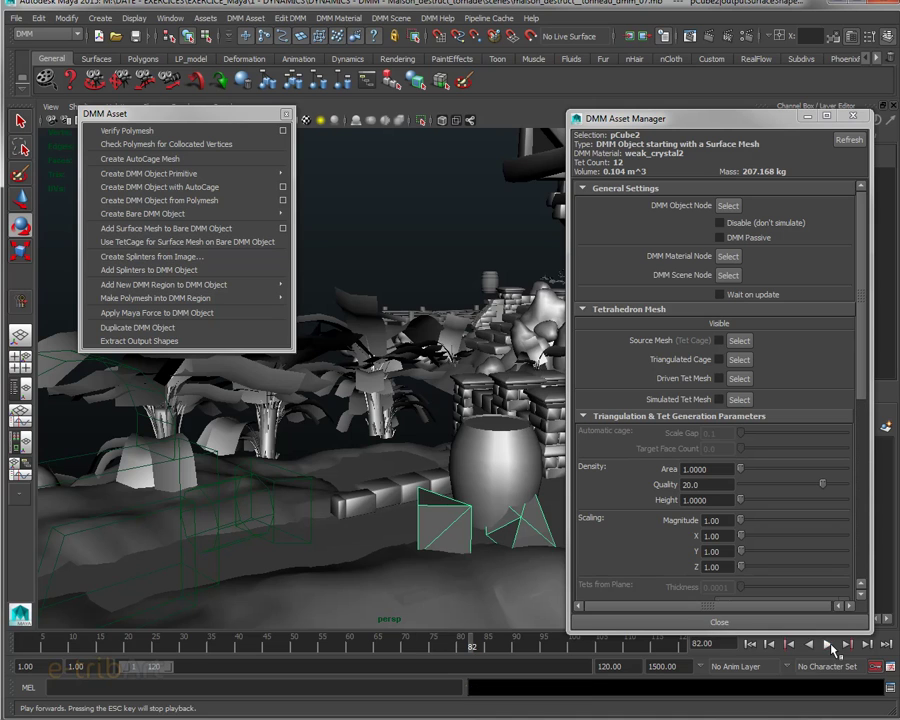
pyautogui.click(751, 644)
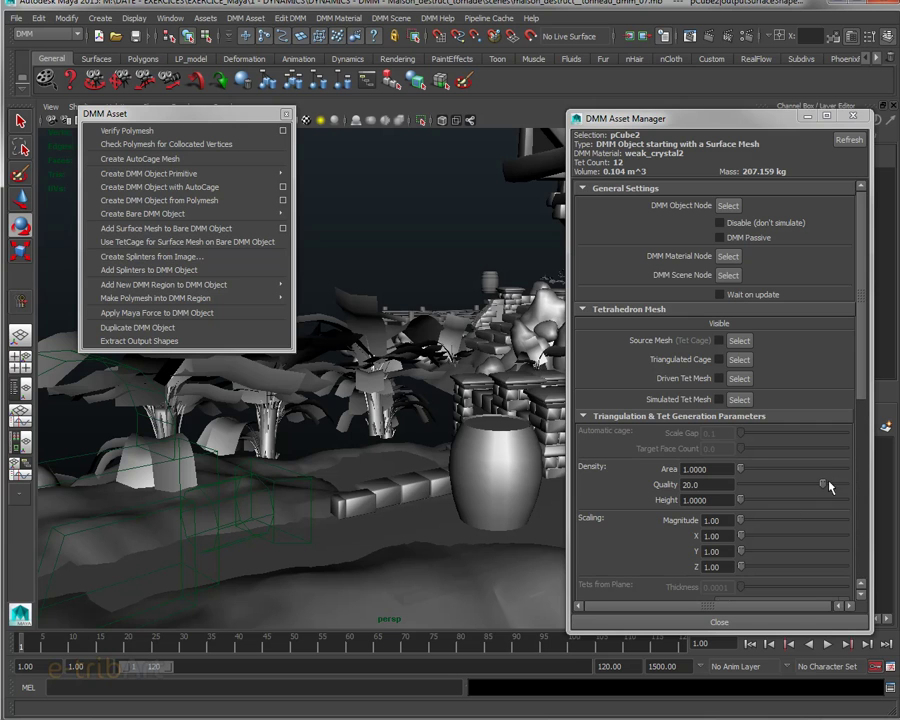
# Step: Set pCube2's tetrahedron density to Area 0.1 and Quality 10 in the DMM Asset Manager
pyautogui.moveTo(860, 395); pyautogui.dragTo(868, 428)
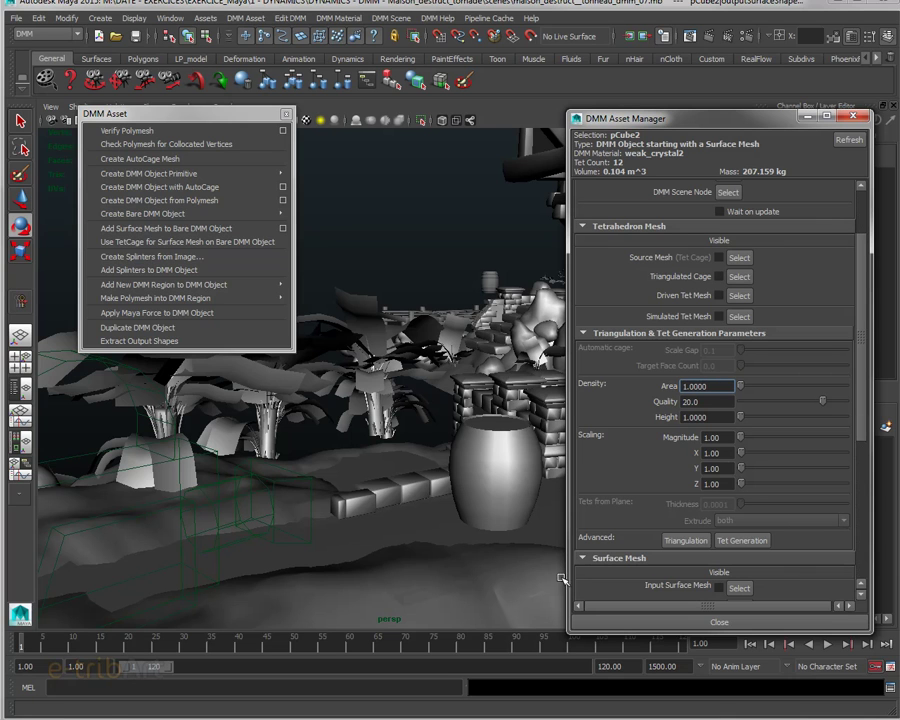
pyautogui.click(749, 645)
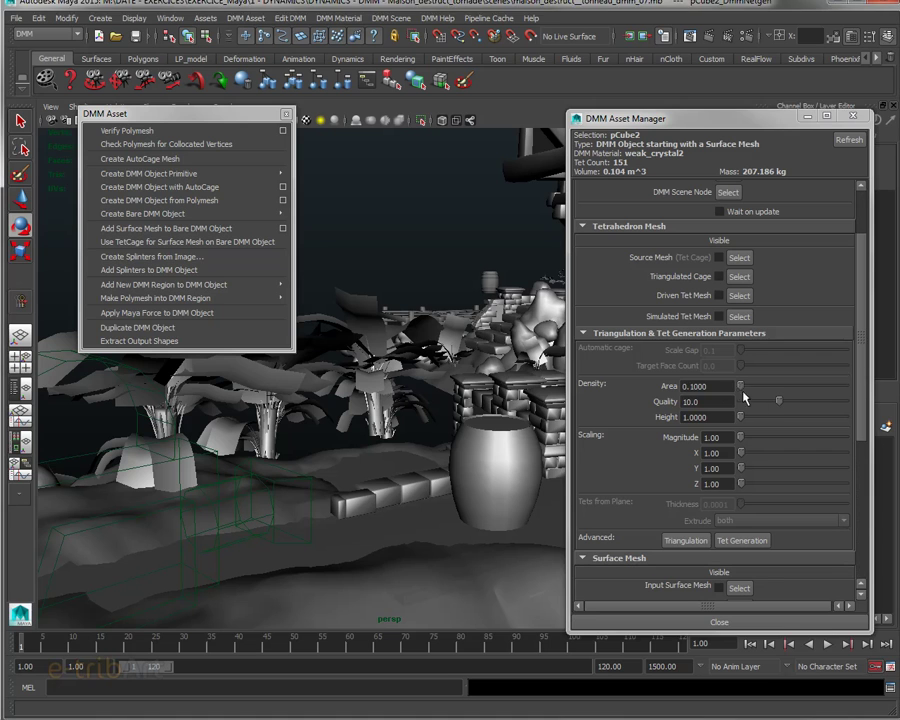
pyautogui.click(710, 390)
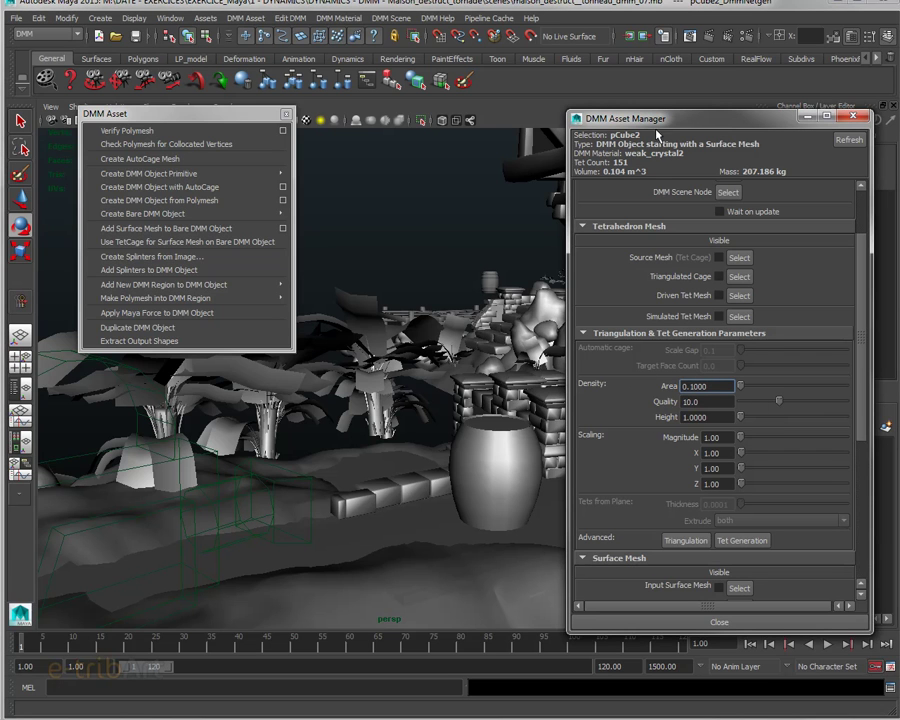
pyautogui.moveTo(656, 121); pyautogui.dragTo(659, 105)
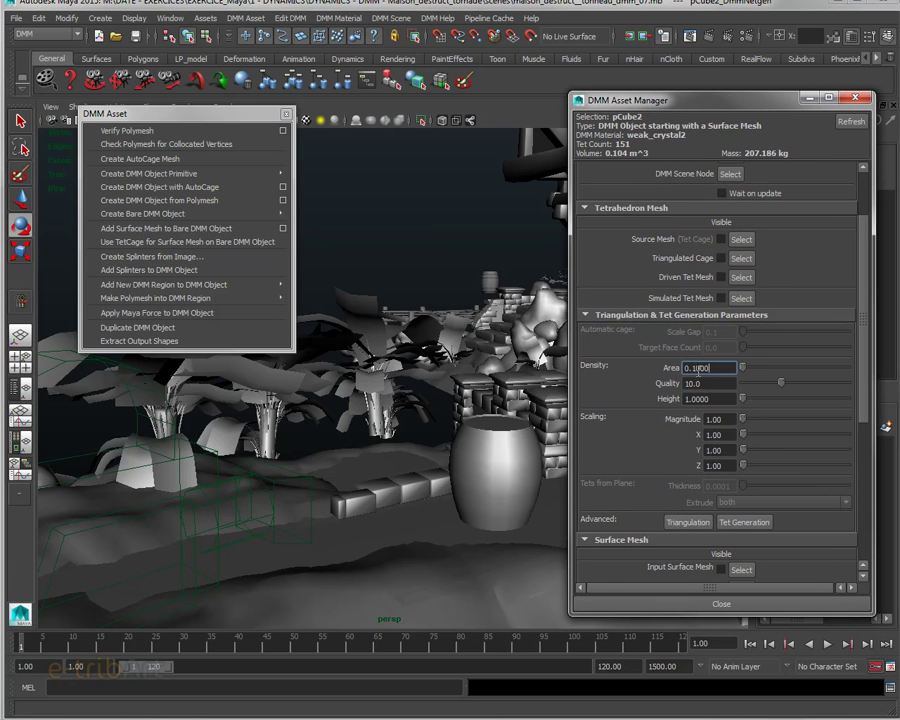
# Step: Try a density Area of 1 for pCube2's tetrahedra and return it to 0.1
pyautogui.moveTo(717, 369); pyautogui.dragTo(670, 371)
pyautogui.write('1')
pyautogui.press('Return')
pyautogui.moveTo(718, 368); pyautogui.dragTo(650, 369)
pyautogui.write('0.1')
pyautogui.press('Return')
# Step: Set the cube's tetrahedron density Quality to 15, simulate to frame 43, inspect the fragments, and rewind
pyautogui.moveTo(726, 383); pyautogui.dragTo(635, 379)
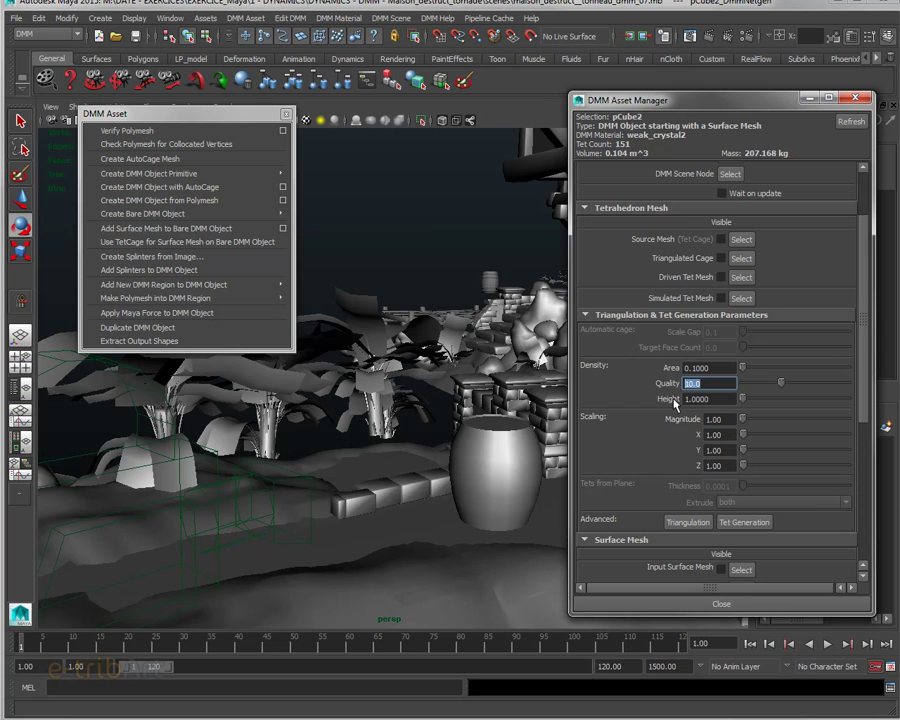
pyautogui.write('15')
pyautogui.press('Return')
pyautogui.click(834, 645)
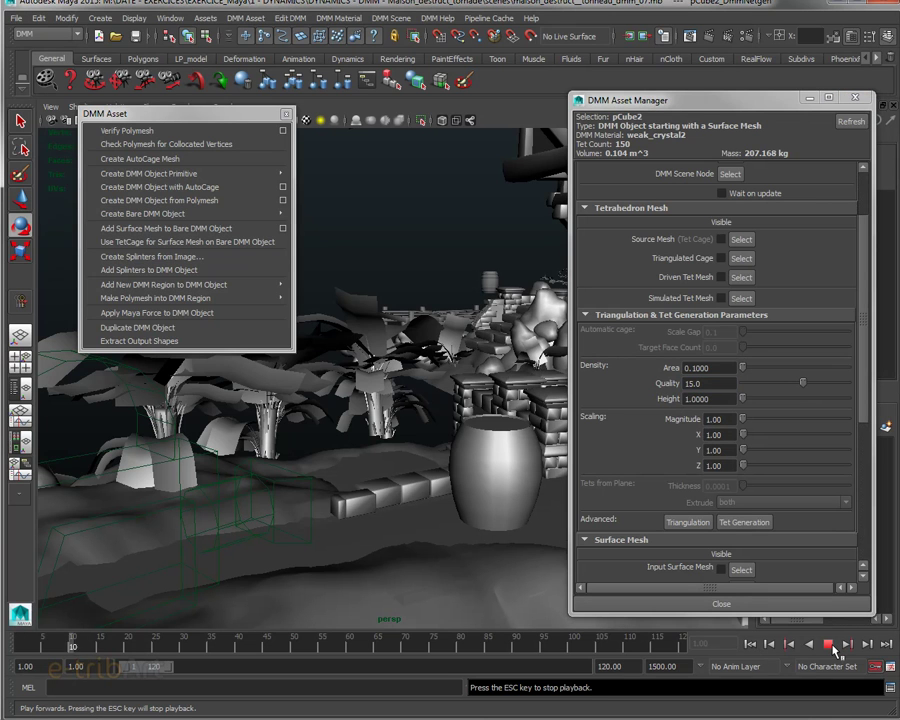
pyautogui.click(834, 645)
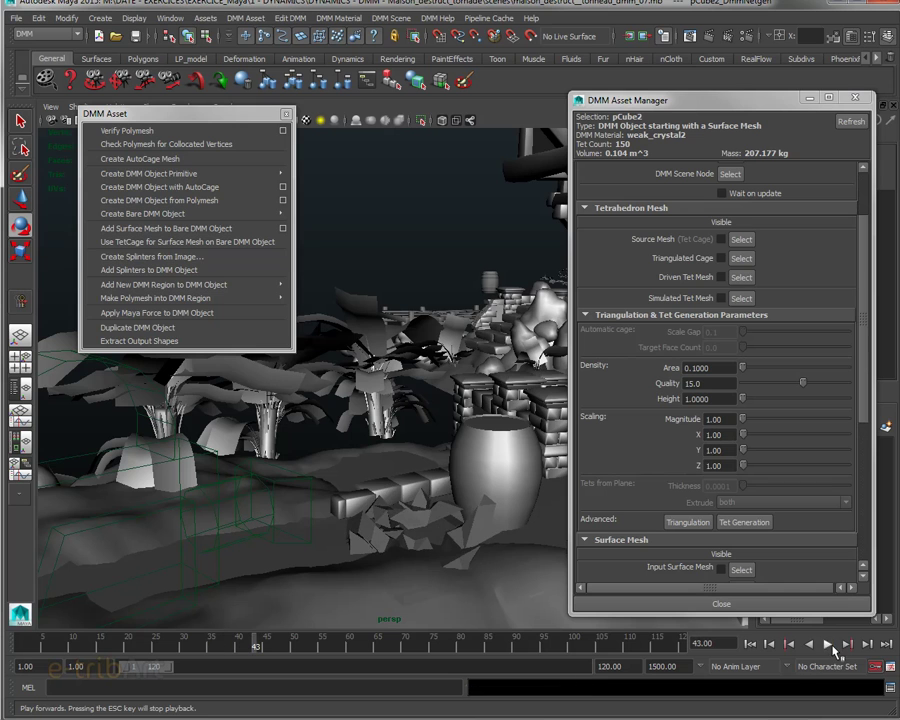
pyautogui.keyDown('alt'); pyautogui.moveTo(382, 552); pyautogui.dragTo(335, 447); pyautogui.keyUp('alt')
pyautogui.scroll(2, 402, 584)
pyautogui.keyDown('alt'); pyautogui.moveTo(362, 536); pyautogui.dragTo(494, 597); pyautogui.keyUp('alt')
pyautogui.click(750, 644)
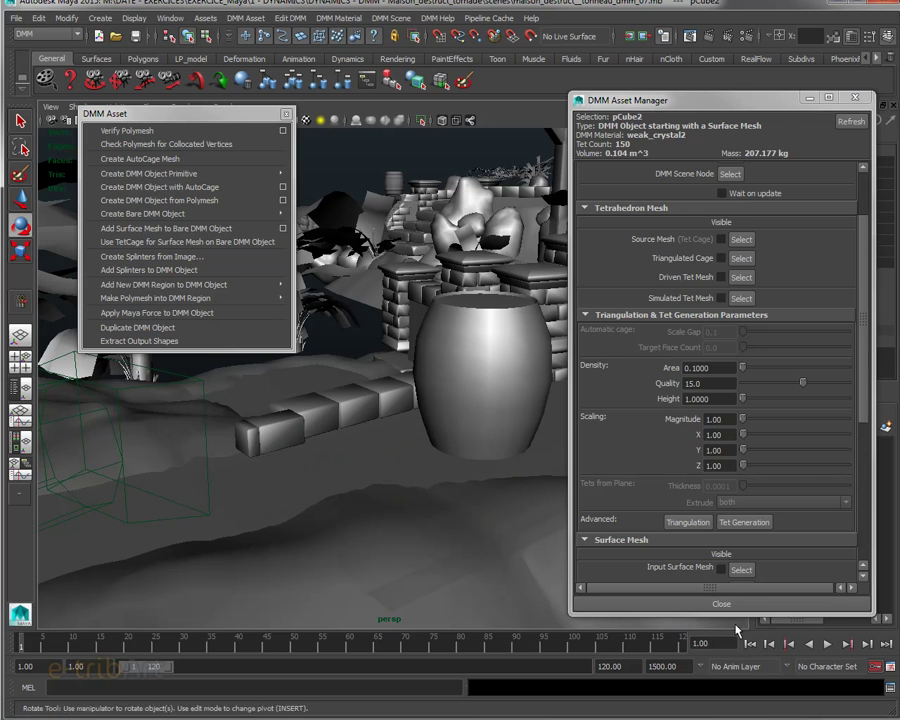
# Step: Assign a new rubber DMM material to pCube2, play its simulation past frame 100, and rewind
pyautogui.click(339, 18)
pyautogui.moveTo(345, 38)
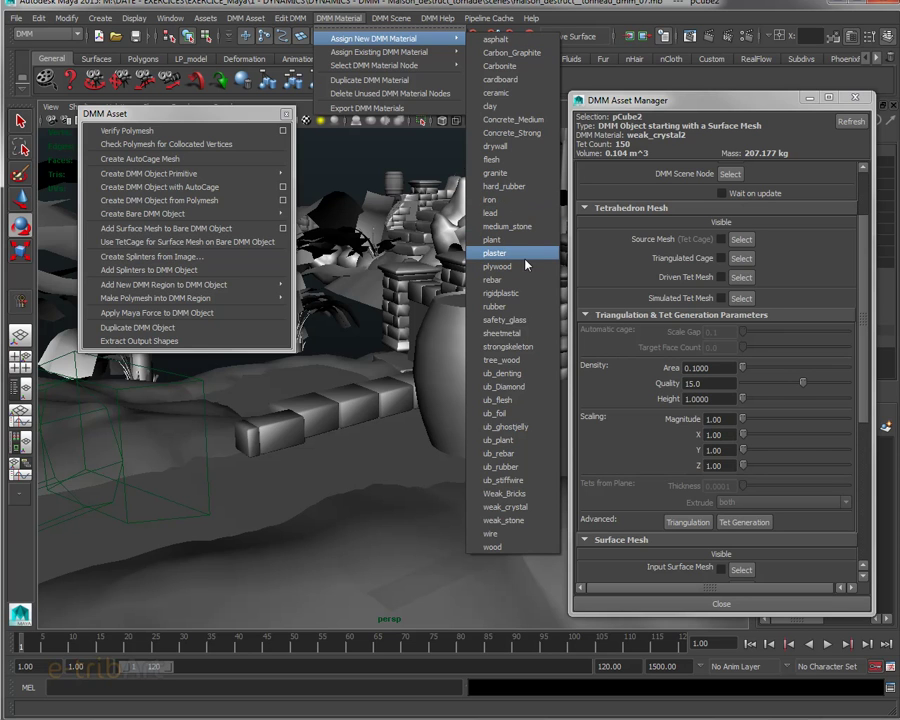
pyautogui.click(494, 307)
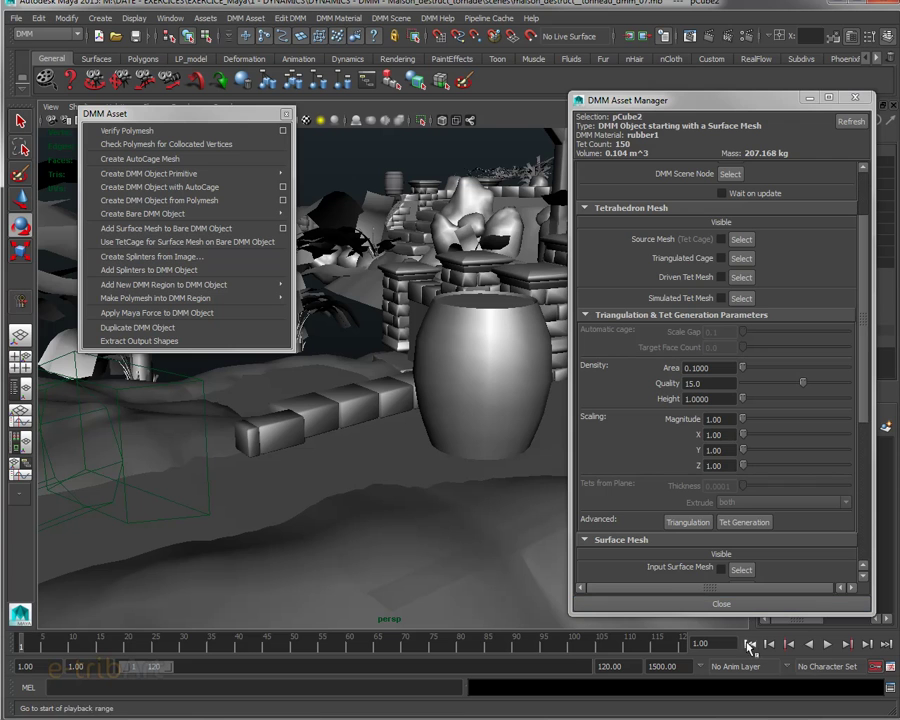
pyautogui.click(828, 645)
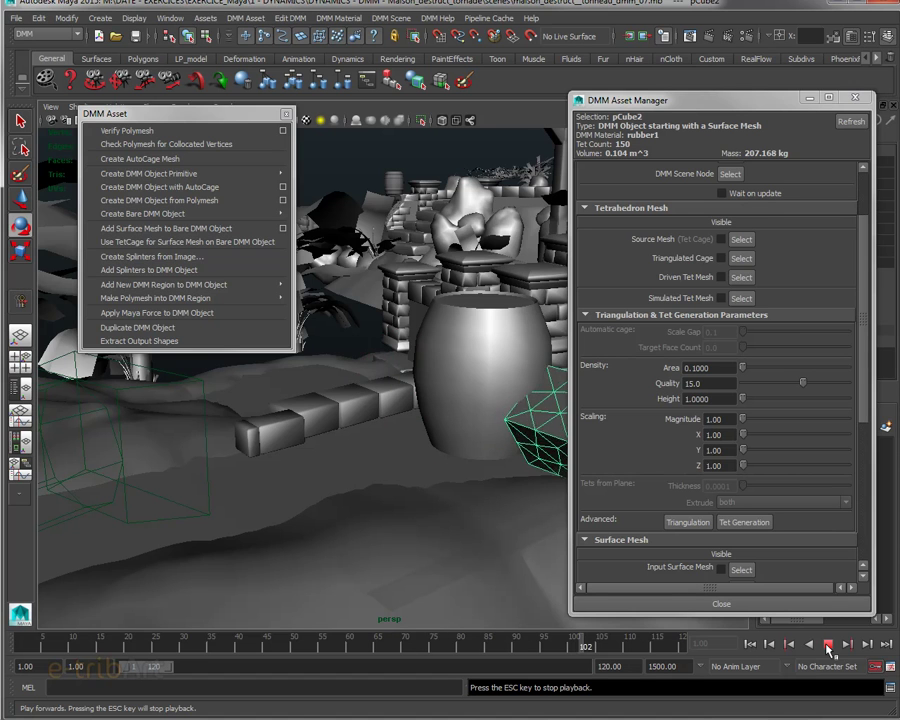
pyautogui.click(827, 646)
pyautogui.moveTo(295, 645); pyautogui.dragTo(21, 623)
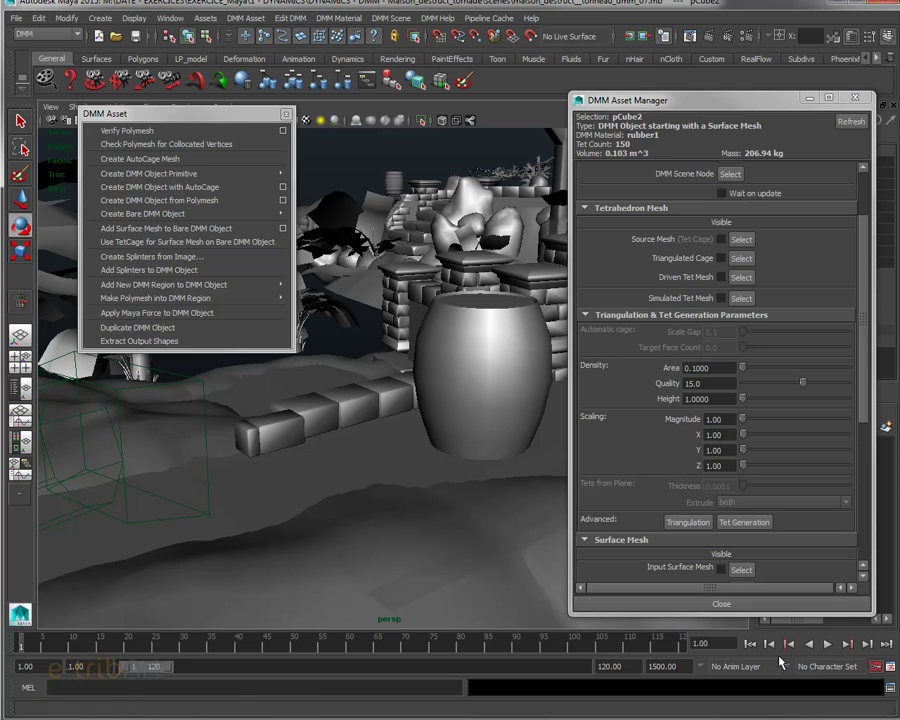
# Step: Simulate the rubber cube to frame 29 and examine its triangulated mesh with the DMM Asset window moved aside
pyautogui.click(828, 645)
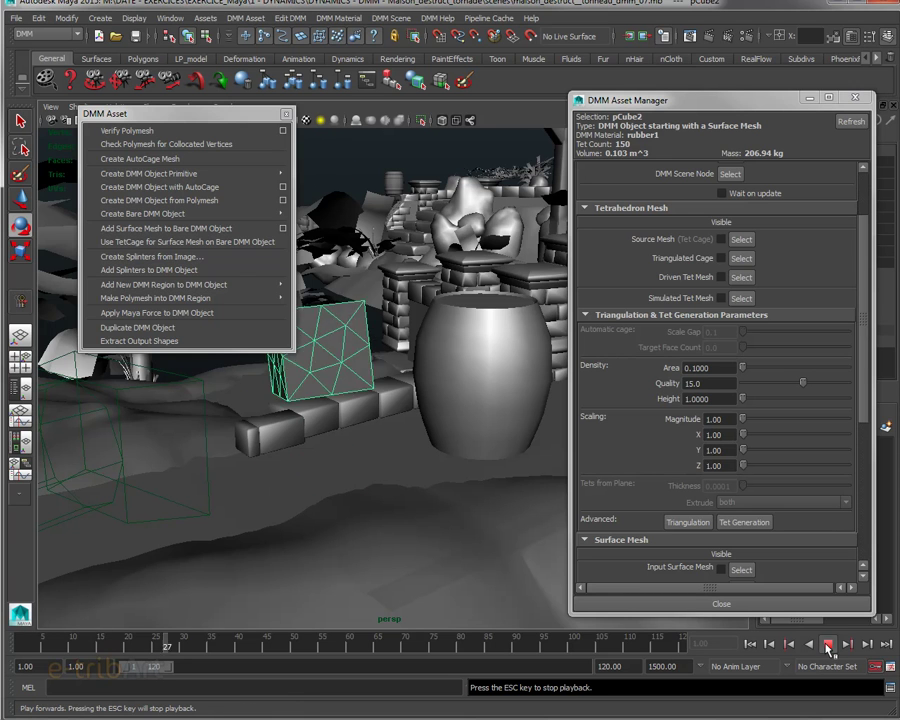
pyautogui.click(827, 646)
pyautogui.moveTo(358, 357)
pyautogui.keyDown('alt'); pyautogui.mouseDown()
pyautogui.moveTo(370, 369)
pyautogui.moveTo(360, 372)
pyautogui.mouseUp(); pyautogui.keyUp('alt')
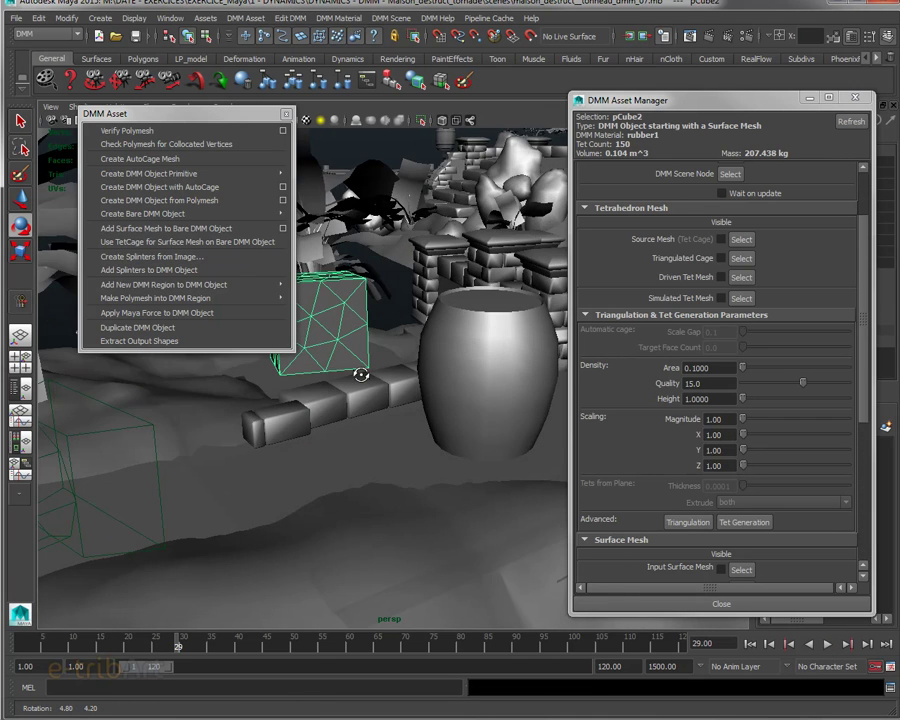
pyautogui.moveTo(149, 113); pyautogui.dragTo(88, 68)
pyautogui.moveTo(356, 434)
pyautogui.keyDown('alt'); pyautogui.mouseDown()
pyautogui.moveTo(374, 442)
pyautogui.moveTo(356, 416)
pyautogui.mouseUp(); pyautogui.keyUp('alt')
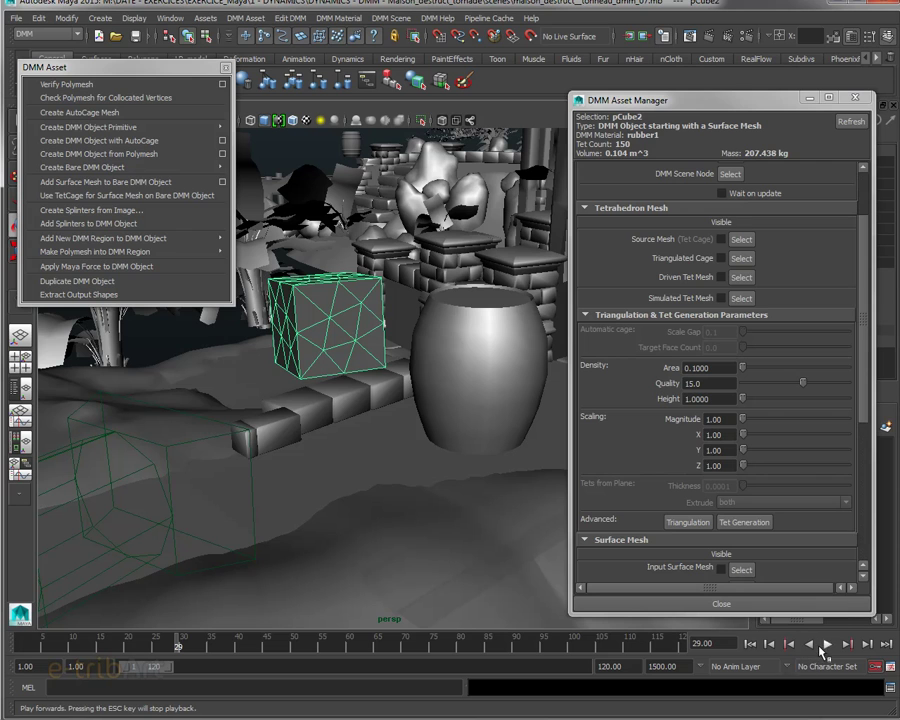
# Step: Select the cube's rubber1 DMM material node to review its attributes, and continue the simulation to frame 89
pyautogui.scroll(3, 855, 205)
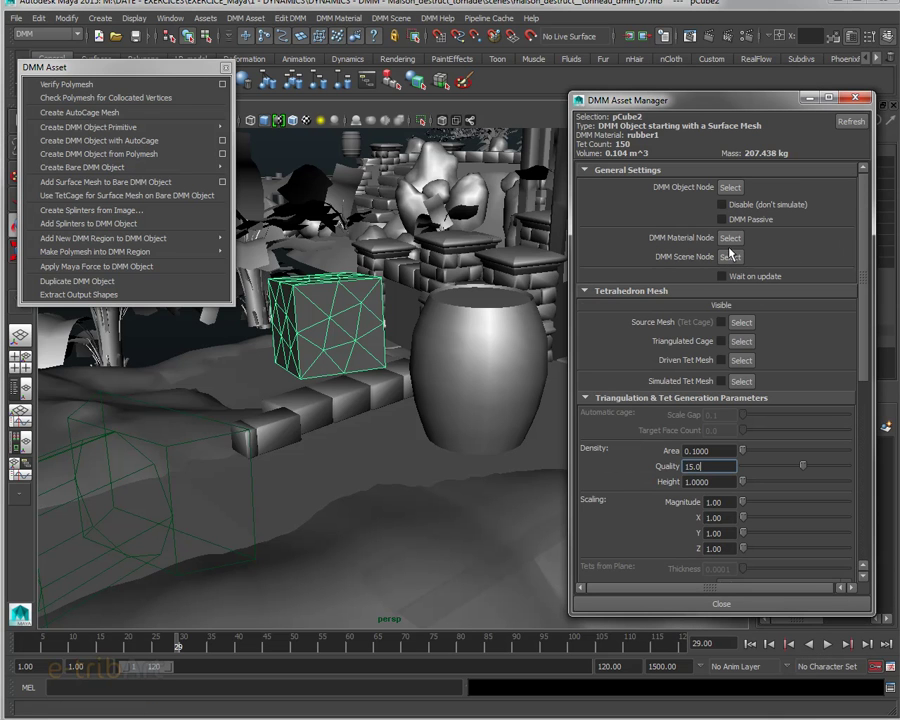
pyautogui.click(730, 238)
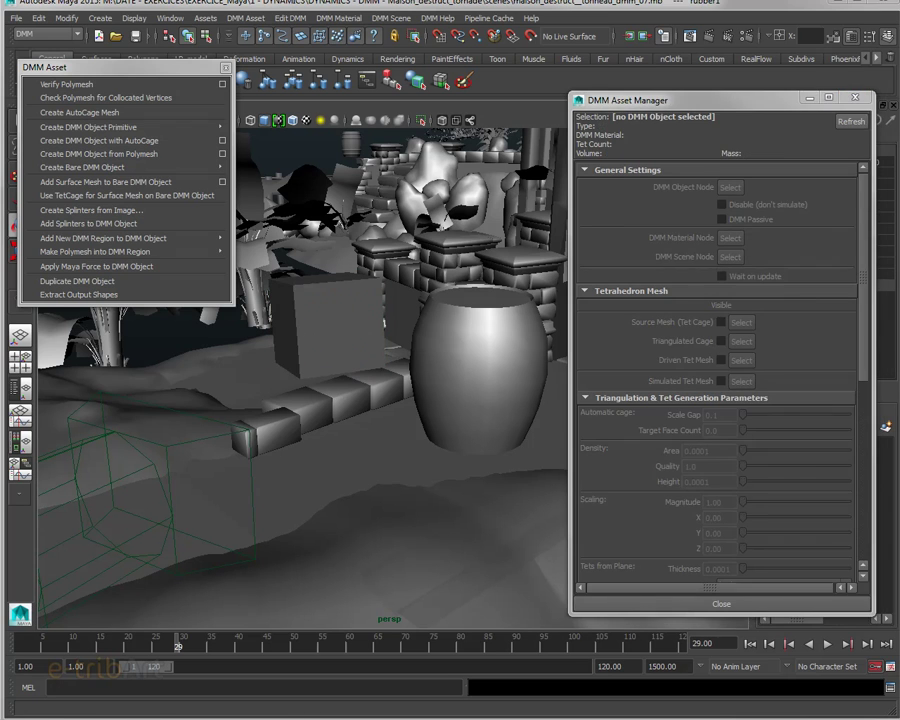
pyautogui.moveTo(732, 24); pyautogui.dragTo(708, 52)
pyautogui.click(826, 645)
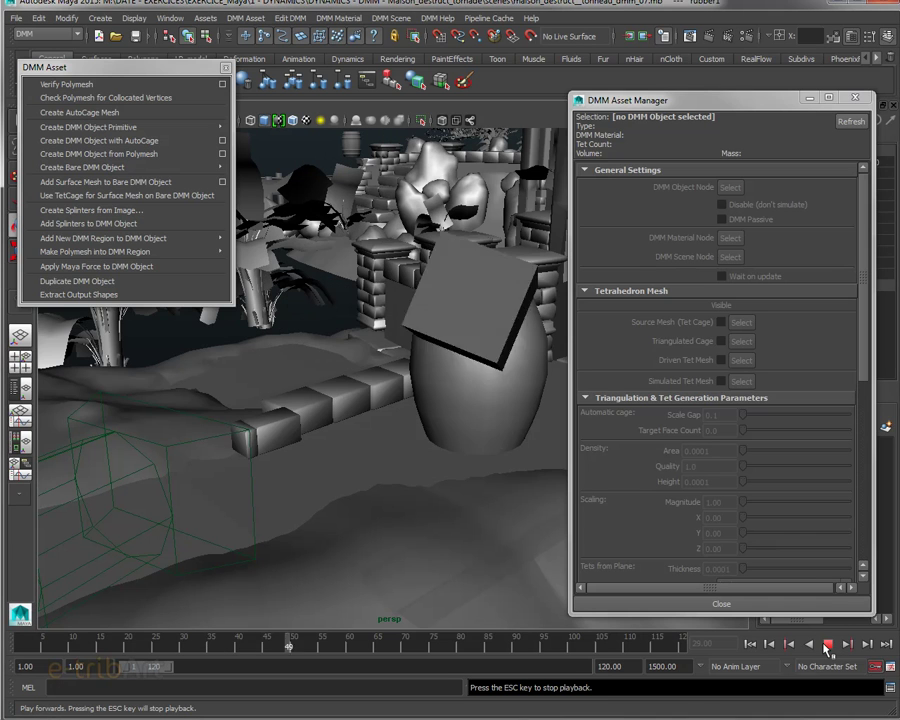
pyautogui.click(826, 645)
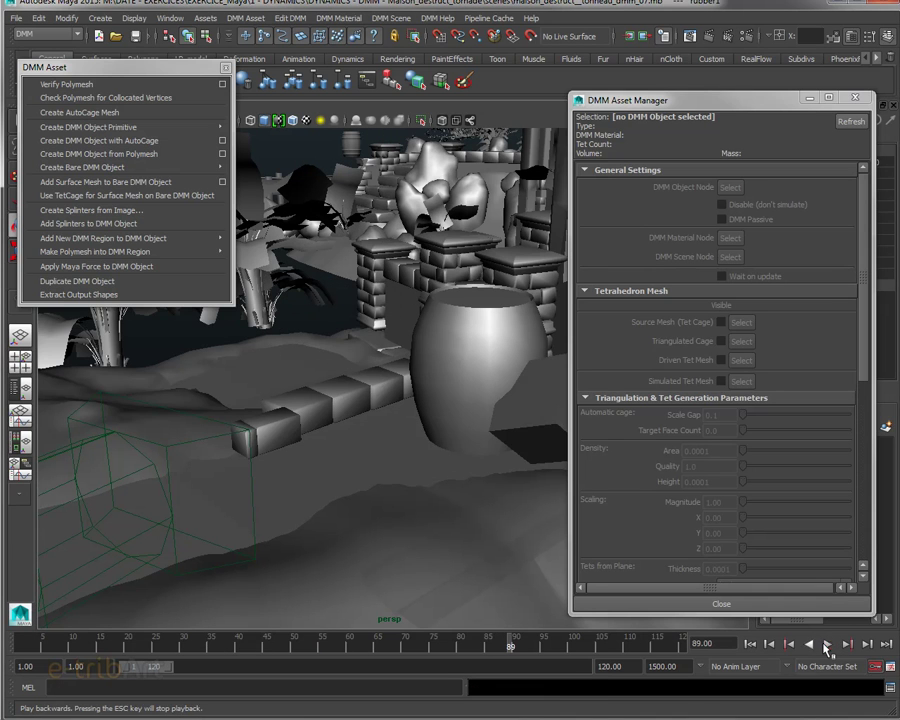
# Step: Select the rubber cube beside the barrel to review its DMM asset settings, and rewind the simulation
pyautogui.click(527, 379)
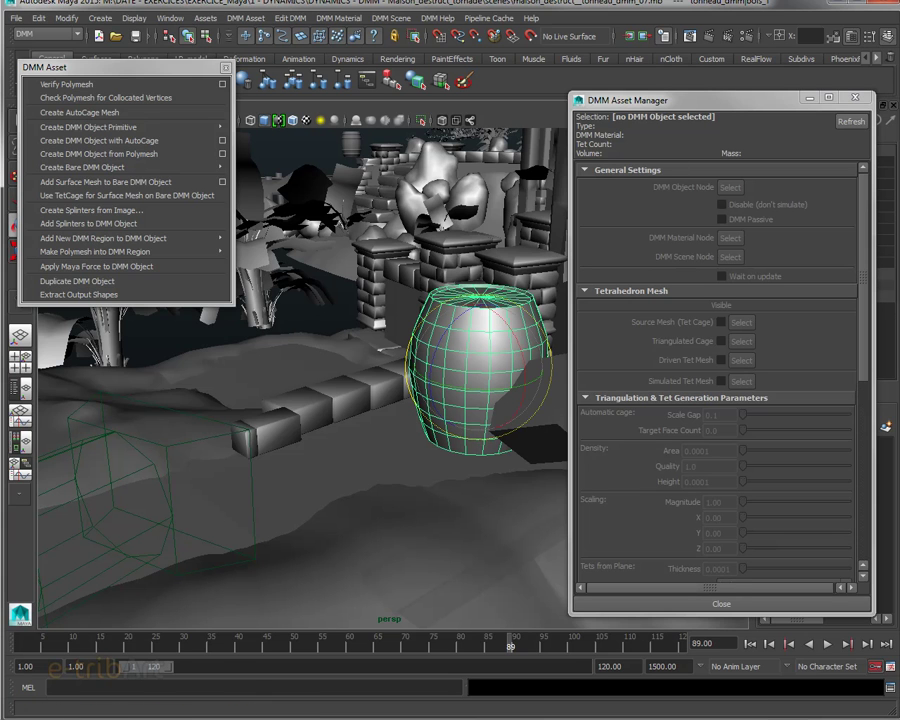
pyautogui.moveTo(760, 100); pyautogui.dragTo(772, 71)
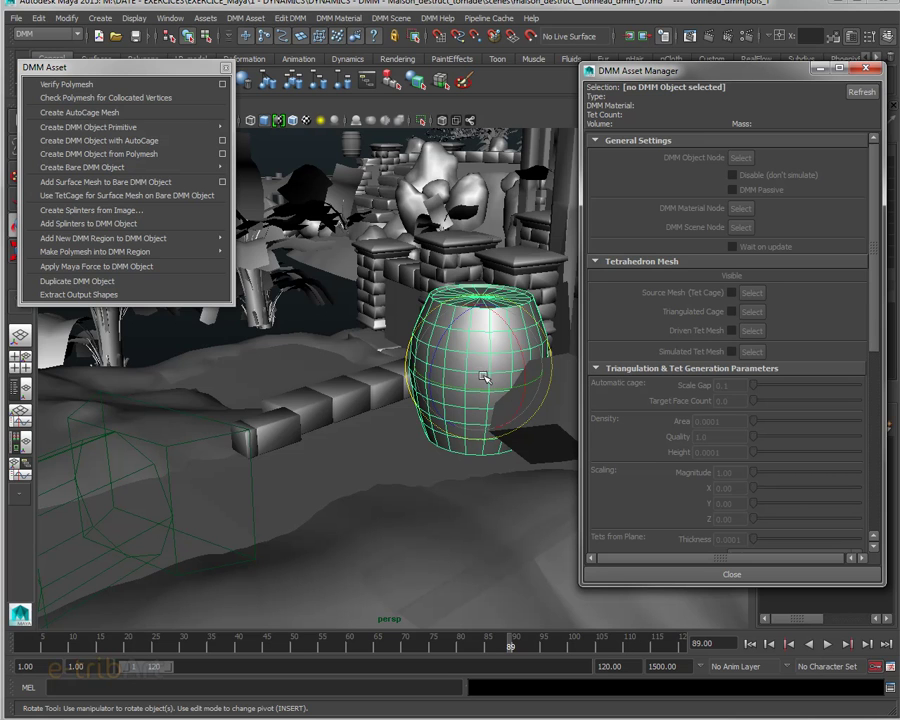
pyautogui.click(556, 429)
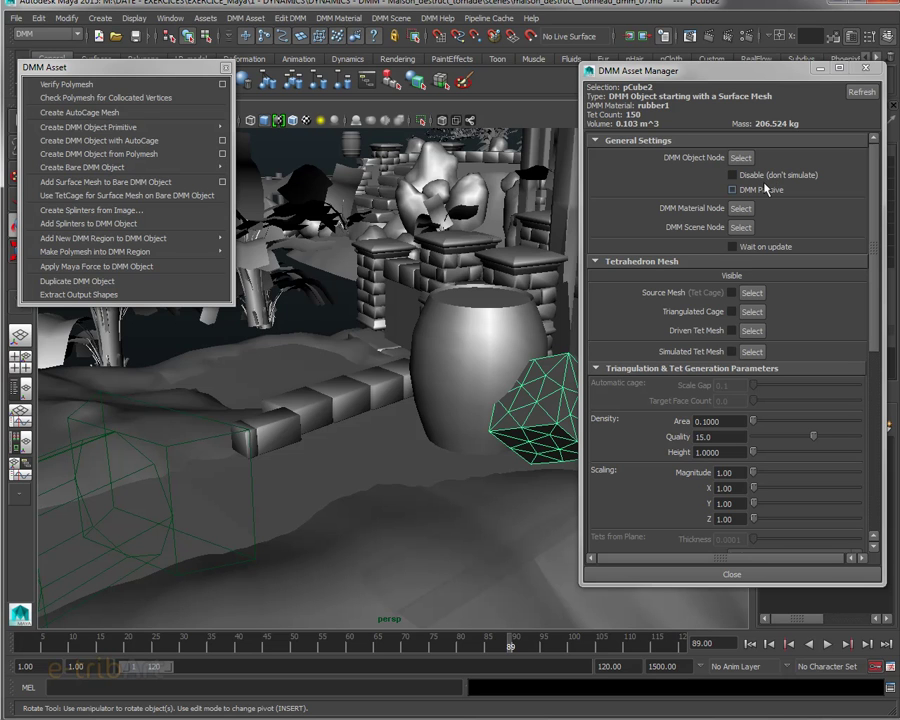
pyautogui.click(752, 645)
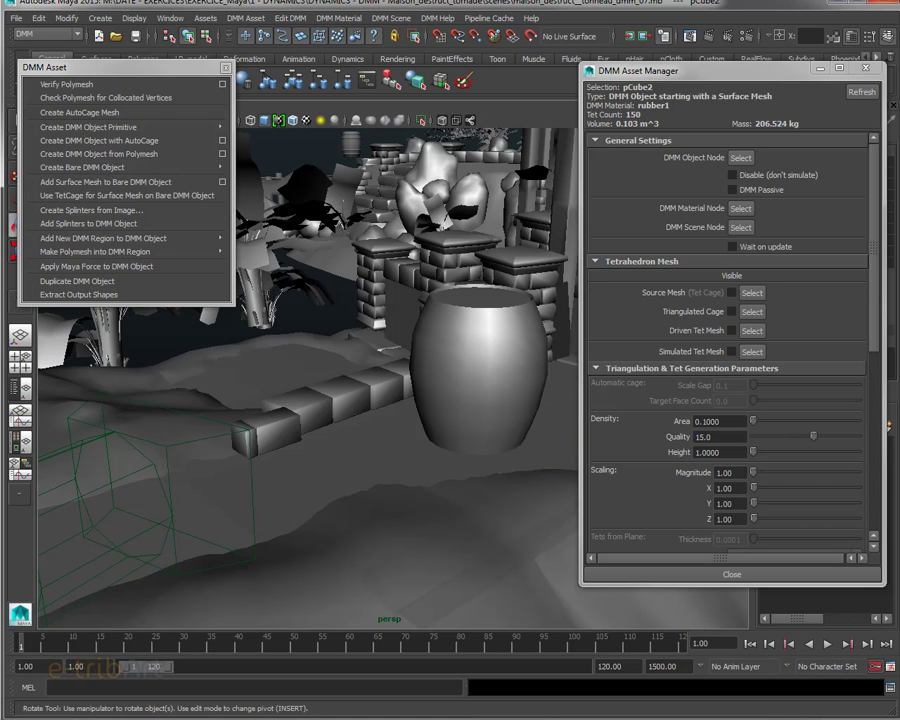
# Step: Delete the test cube pCube2 from the scene using the Outliner
pyautogui.moveTo(899, 45); pyautogui.dragTo(719, 33)
pyautogui.click(716, 362)
pyautogui.press('e')
pyautogui.press('Delete')
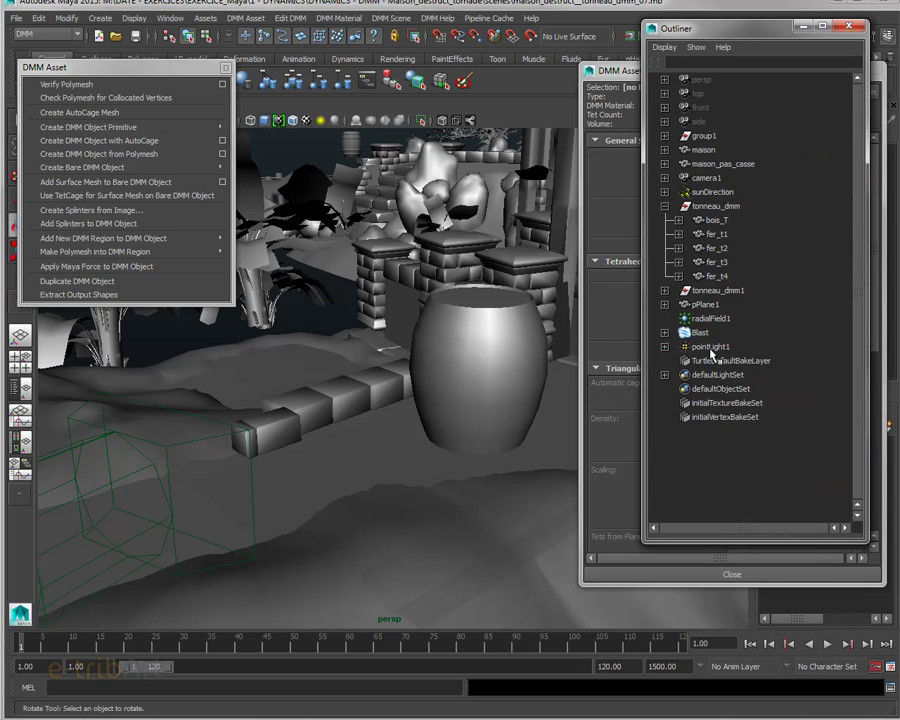
# Step: Select the barrel's wooden mesh bois_T in the tonneau_dmm group and verify its polymesh for DMM use
pyautogui.click(714, 222)
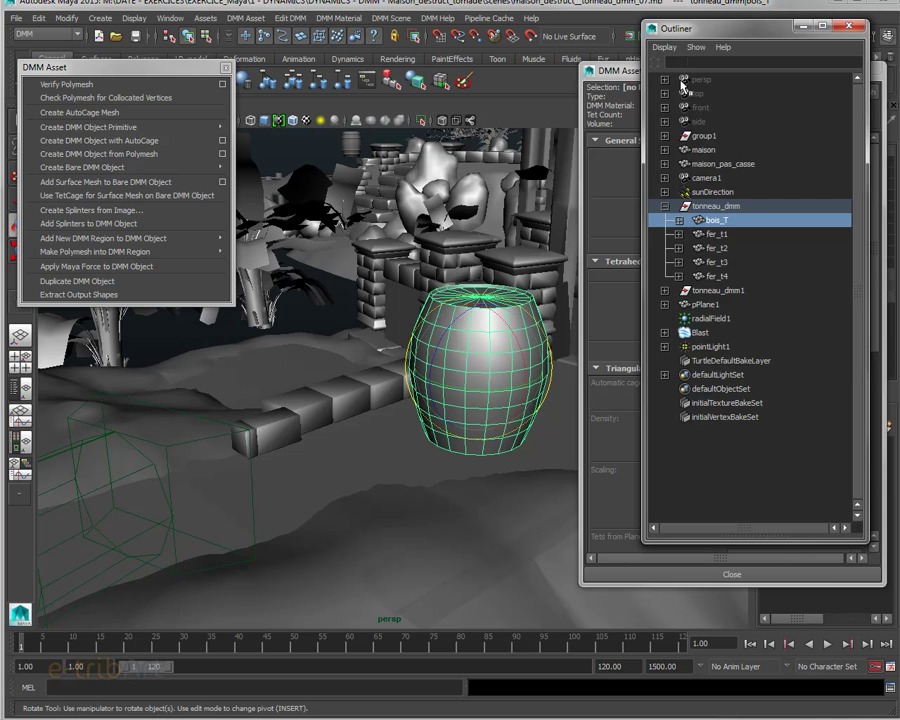
pyautogui.click(855, 26)
pyautogui.keyDown('alt'); pyautogui.moveTo(456, 390); pyautogui.dragTo(424, 428); pyautogui.keyUp('alt')
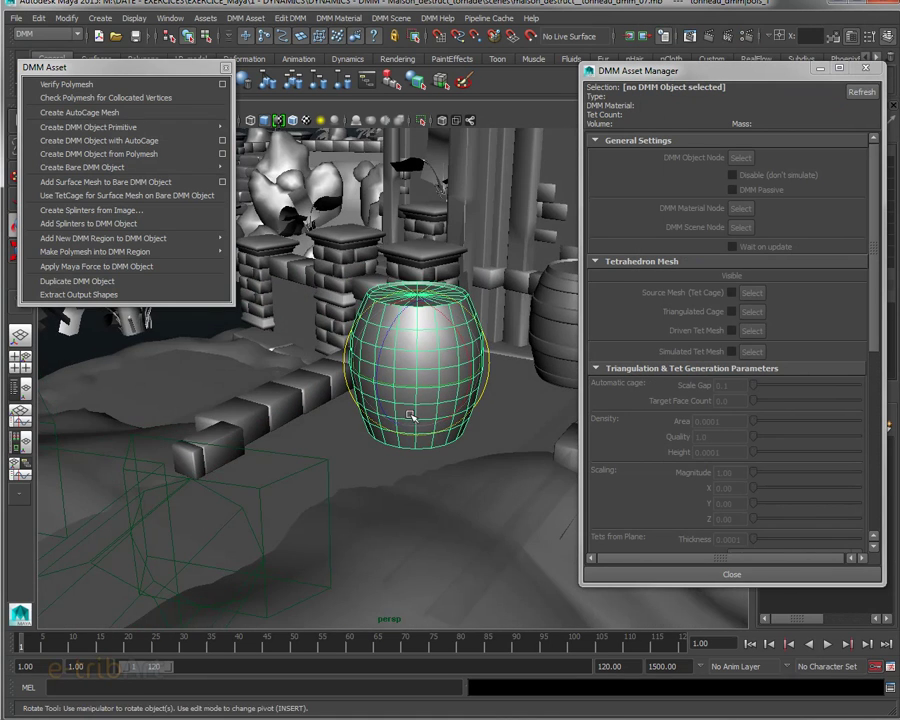
pyautogui.click(112, 84)
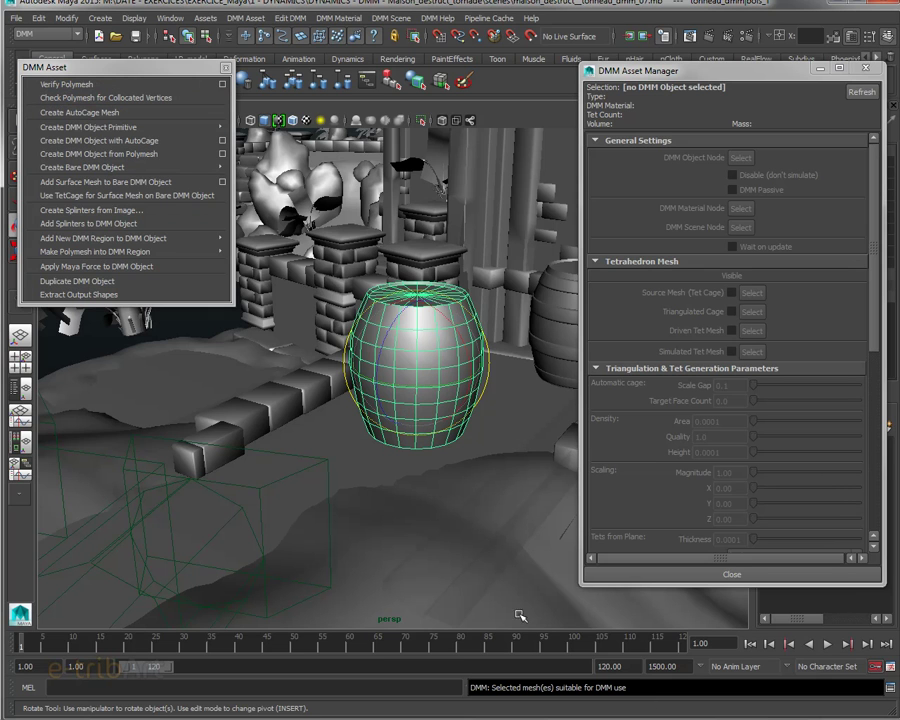
# Step: Review the option values for creating a DMM object from the barrel's polymesh, without creating one
pyautogui.moveTo(93, 133)
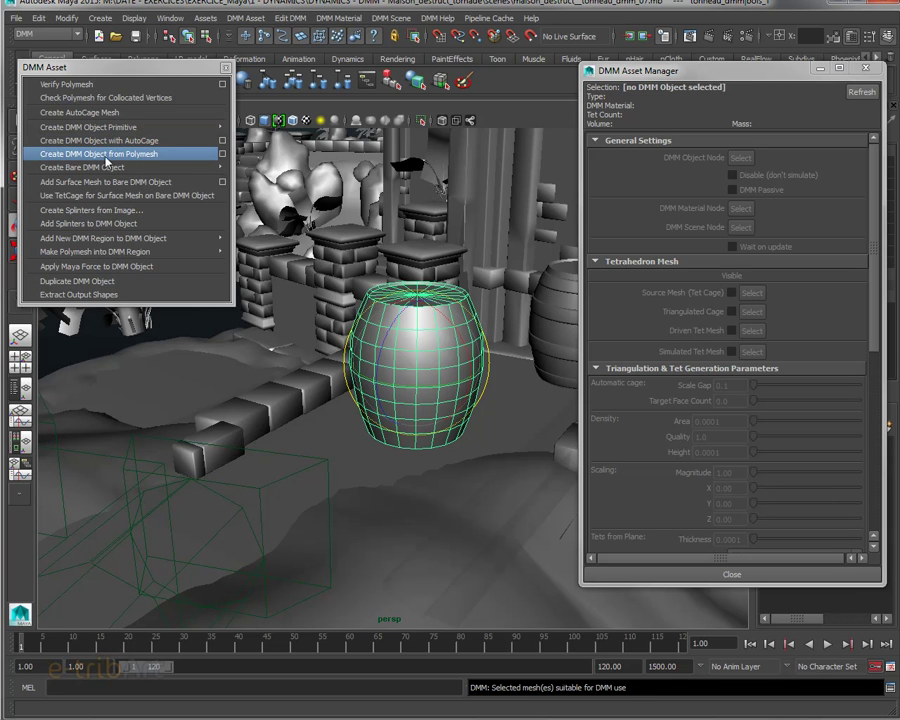
pyautogui.click(224, 158)
pyautogui.moveTo(777, 192); pyautogui.dragTo(585, 133)
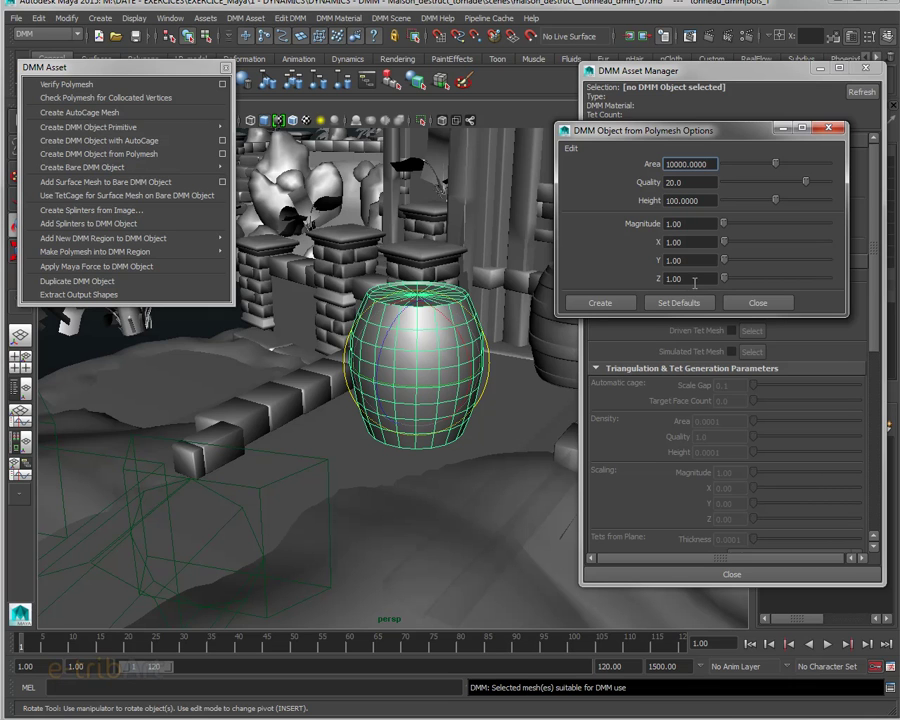
pyautogui.moveTo(643, 137); pyautogui.dragTo(635, 112)
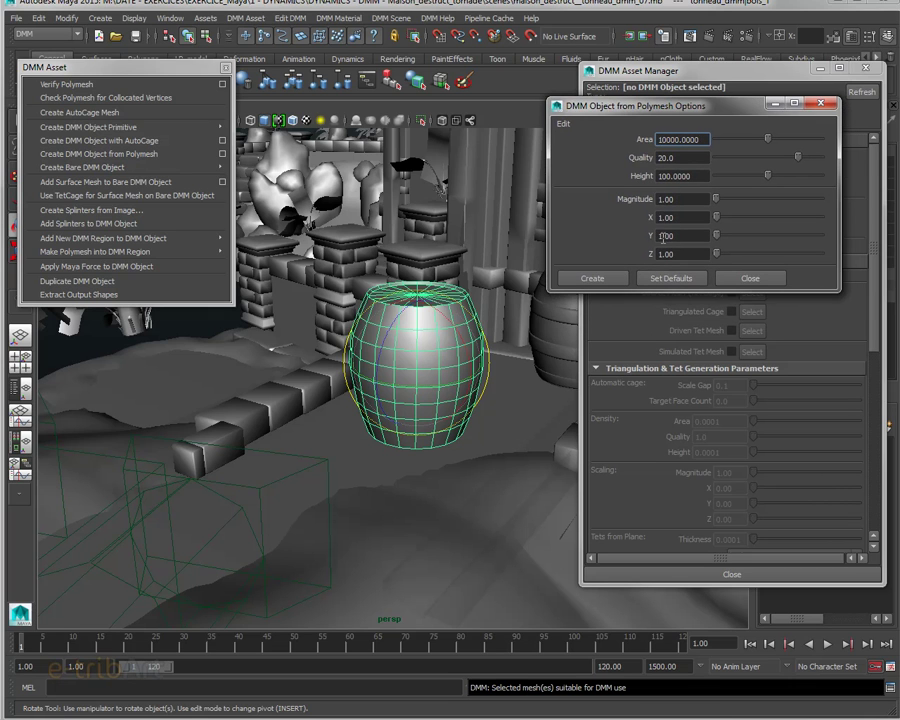
pyautogui.click(751, 279)
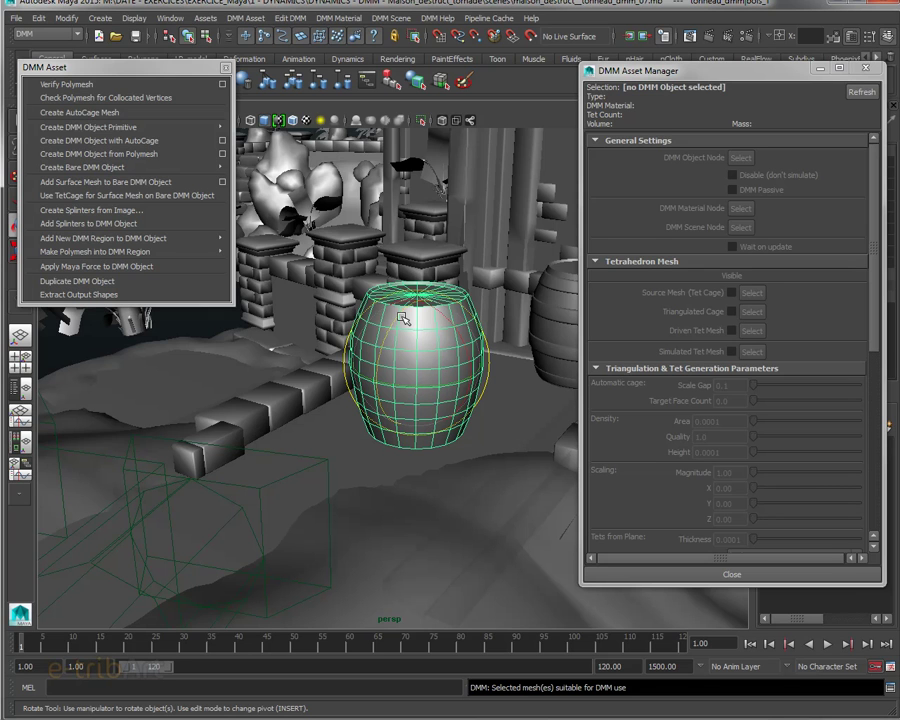
# Step: Create a DMM object with AutoCage from the bois_T barrel mesh, using a scale gap of 1.0 and a target face count of 100
pyautogui.click(225, 146)
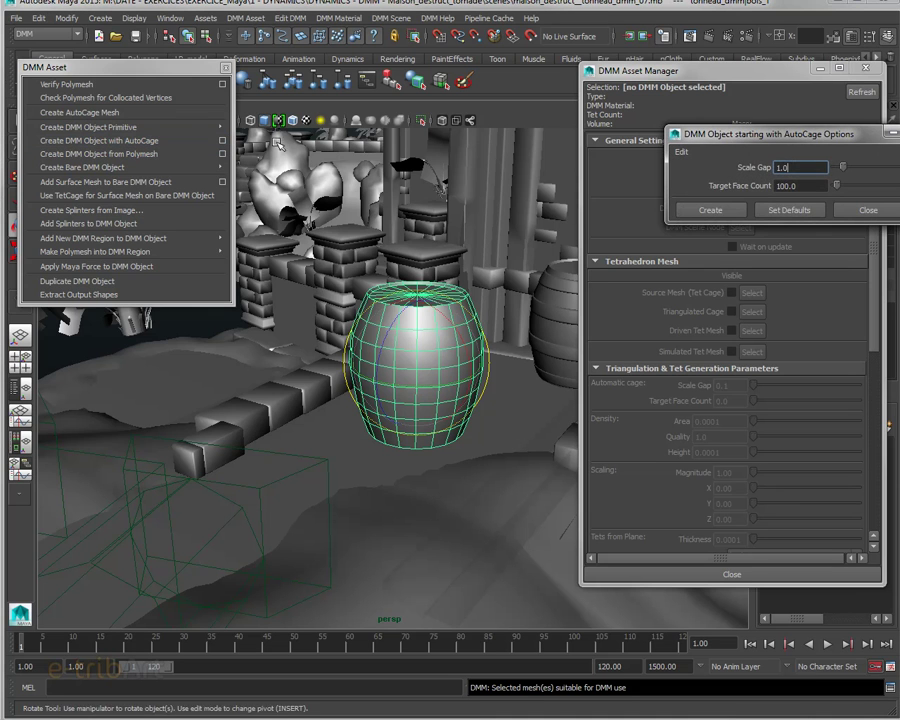
pyautogui.moveTo(786, 125); pyautogui.dragTo(630, 125)
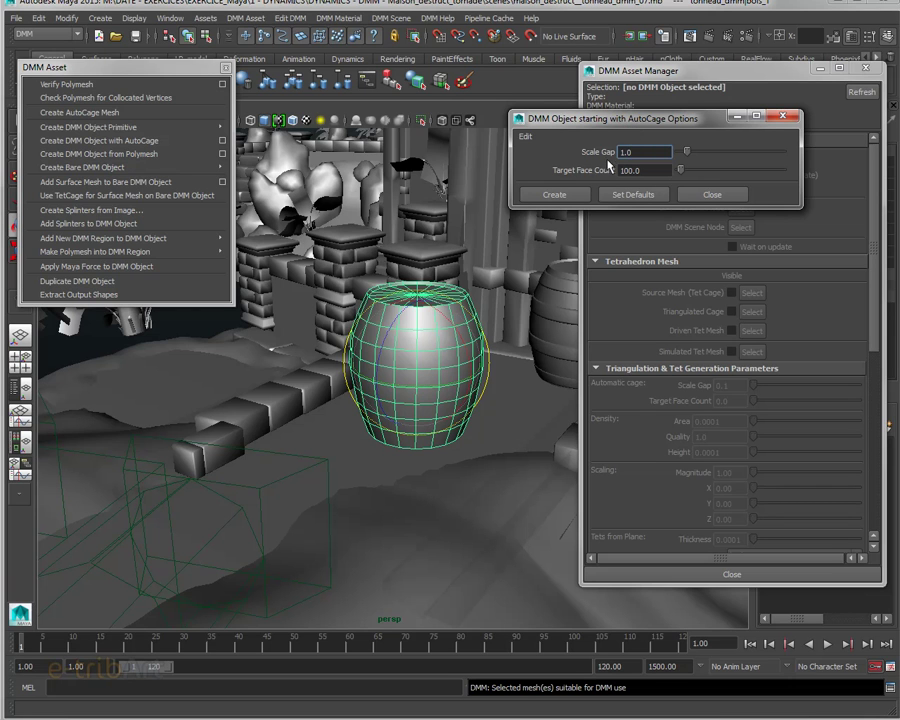
pyautogui.click(646, 171)
pyautogui.click(525, 136)
pyautogui.click(537, 152)
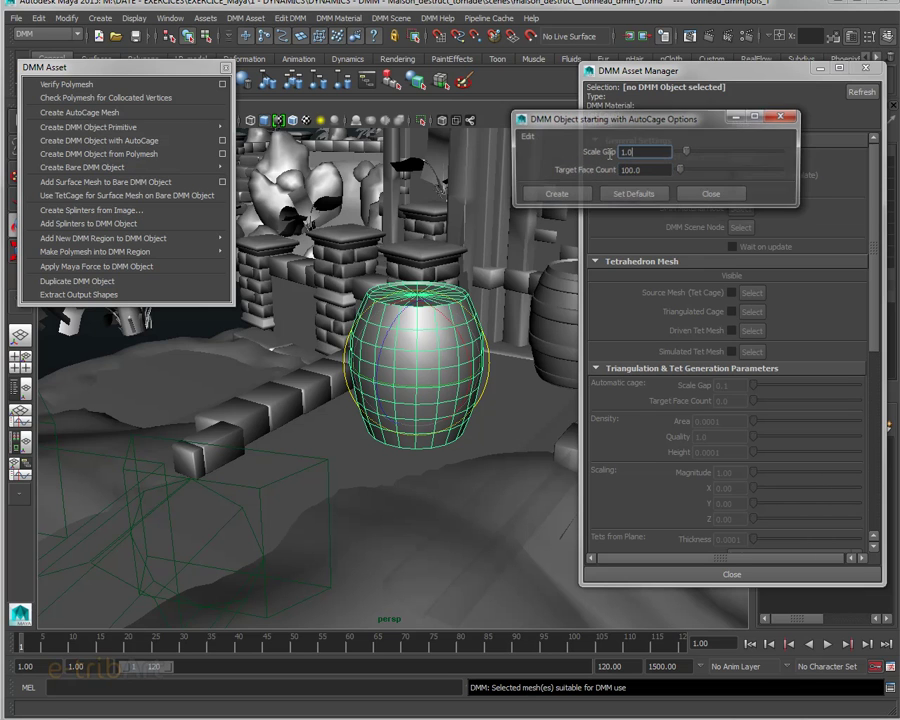
pyautogui.click(561, 195)
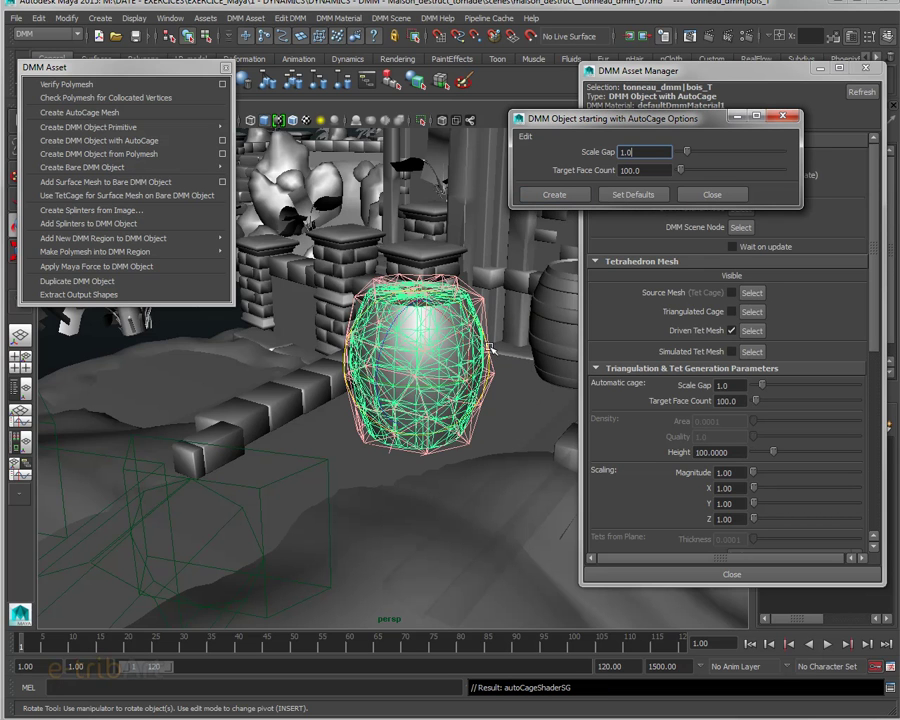
pyautogui.click(731, 195)
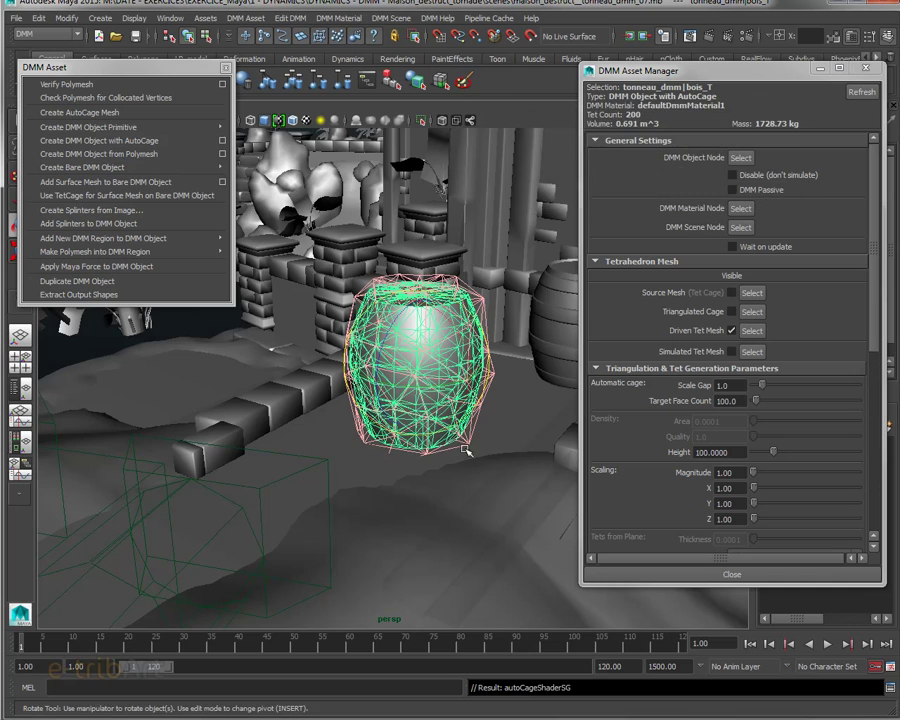
# Step: Expand bois_T in the Outliner and select bois_T_DmmAutoMesh to examine the cage surrounding the barrel
pyautogui.scroll(4, 452, 436)
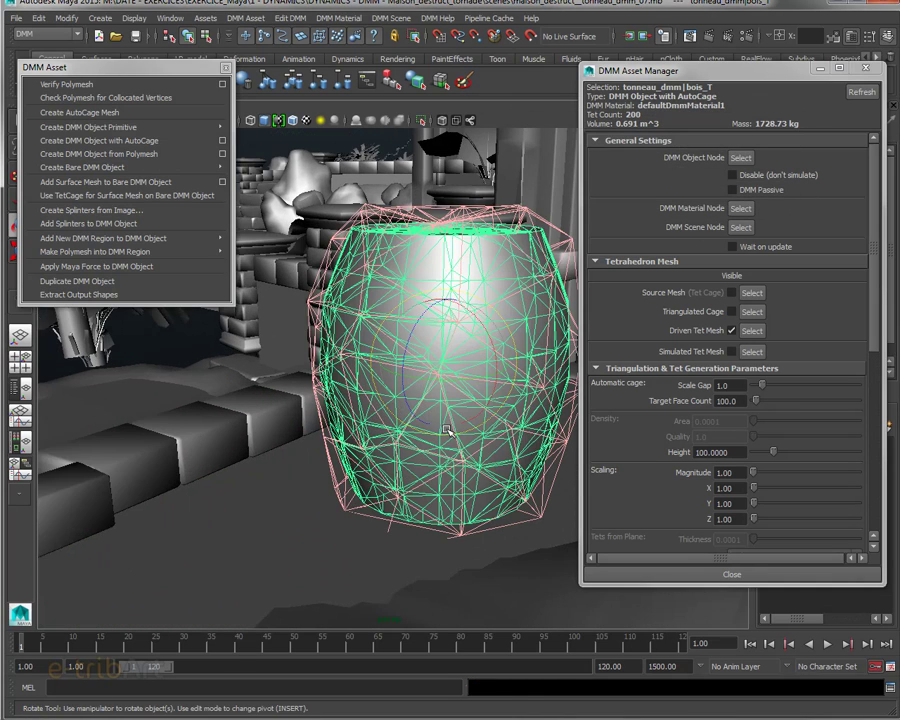
pyautogui.keyDown('alt'); pyautogui.moveTo(448, 422); pyautogui.dragTo(442, 428, button='middle'); pyautogui.keyUp('alt')
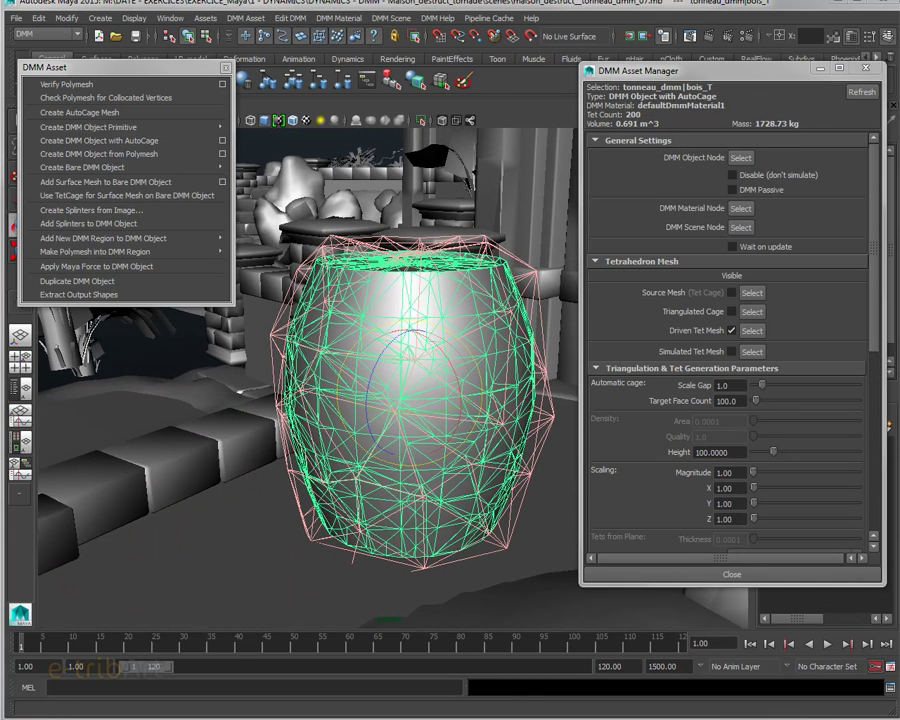
pyautogui.moveTo(897, 55); pyautogui.dragTo(697, 38)
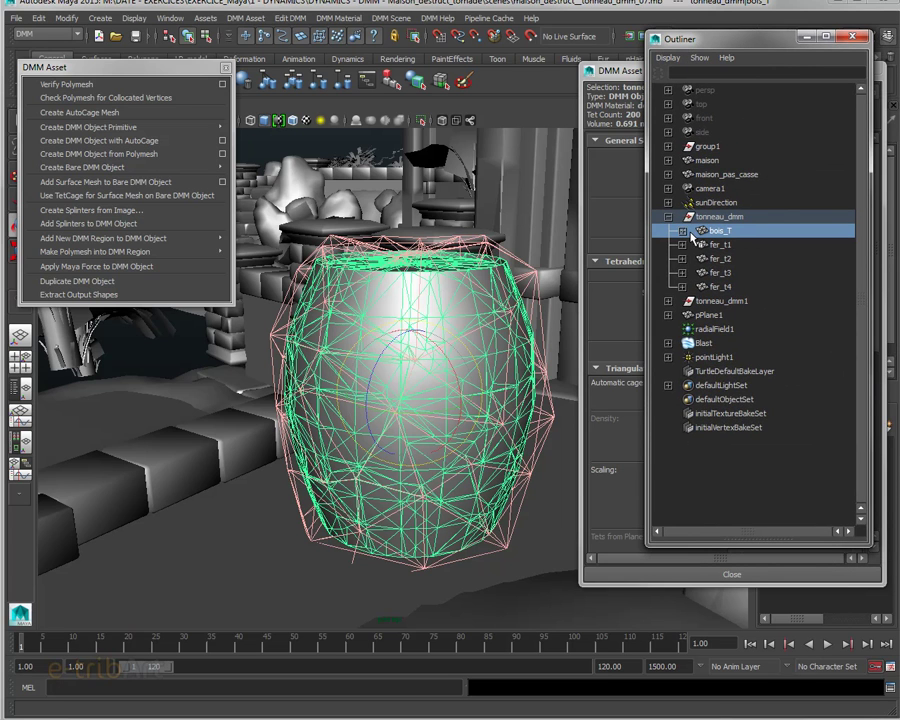
pyautogui.click(683, 231)
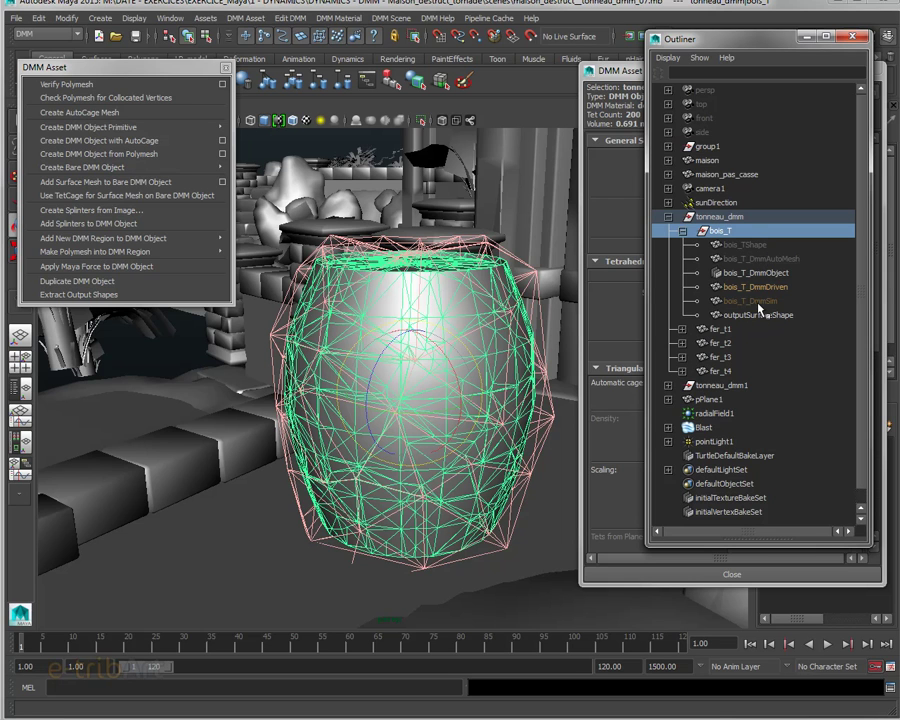
pyautogui.click(783, 260)
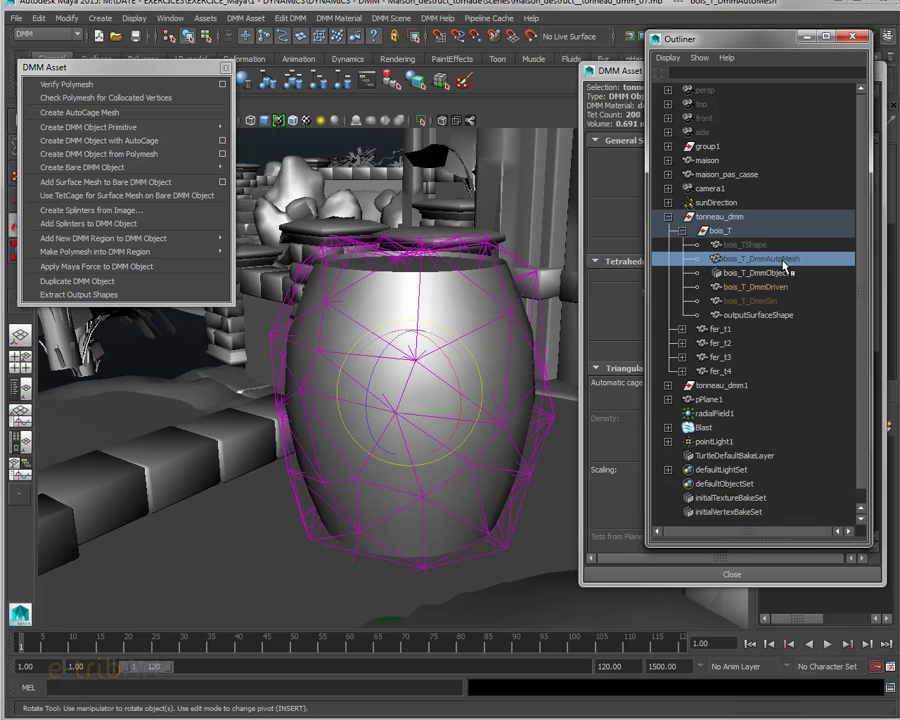
pyautogui.click(537, 275)
pyautogui.moveTo(531, 271); pyautogui.dragTo(526, 287)
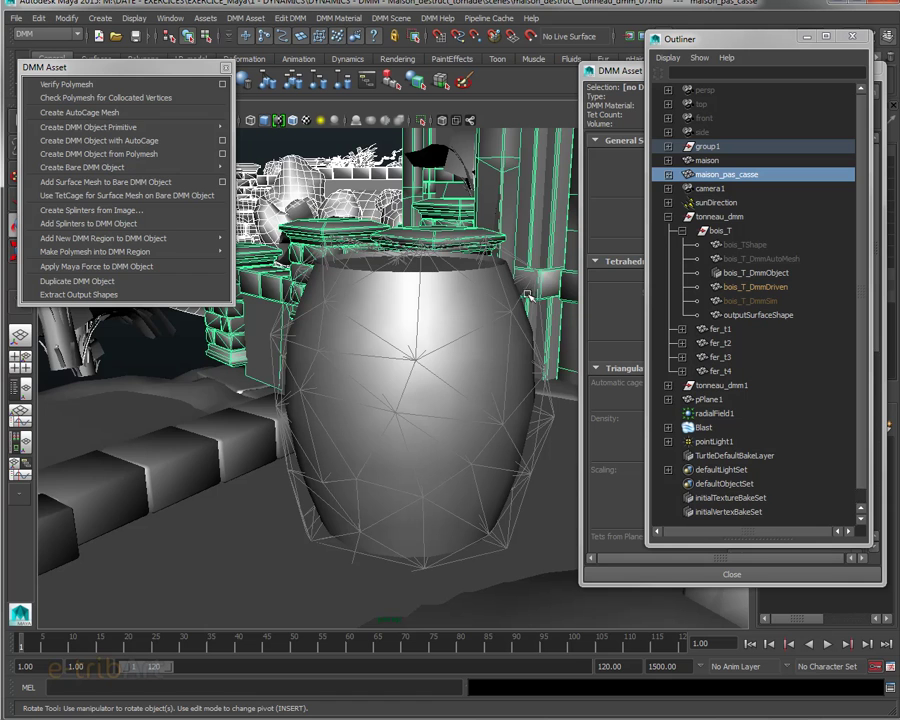
pyautogui.click(510, 316)
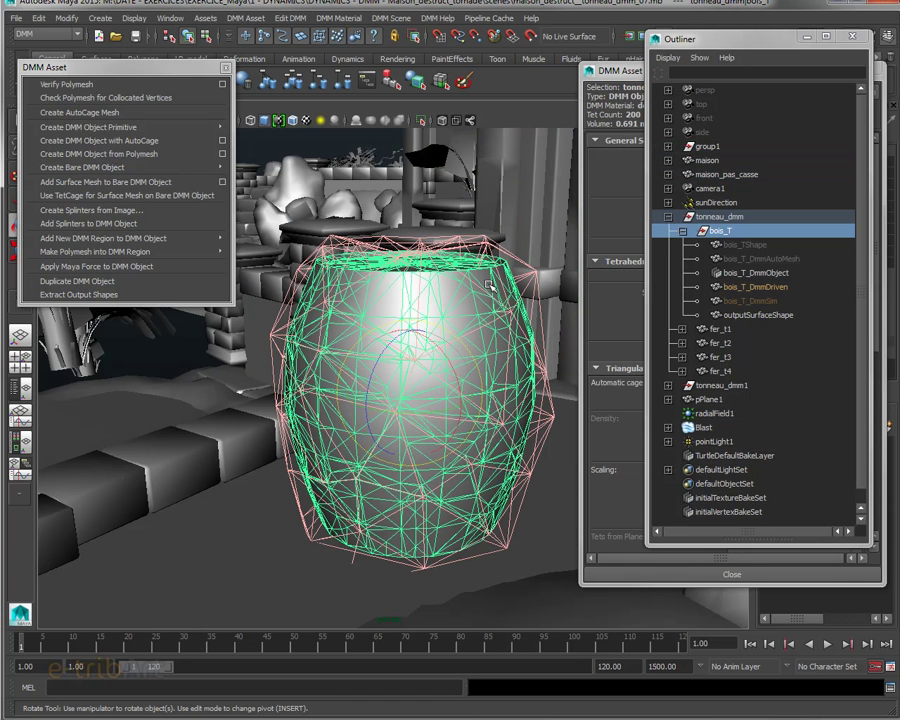
pyautogui.click(459, 246)
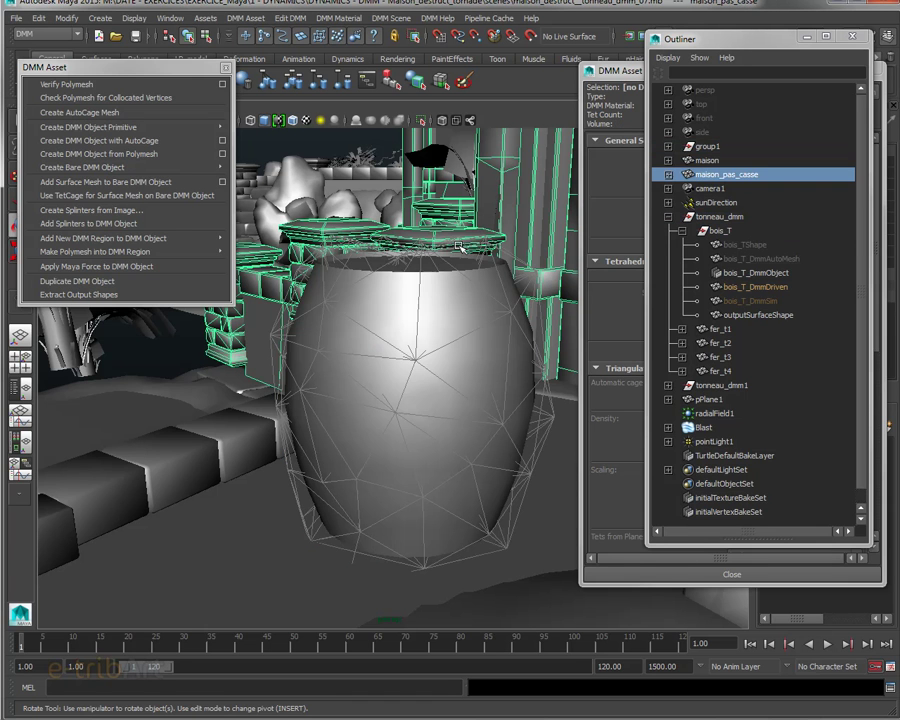
# Step: Select bois_T_DmmObject, bois_T_DmmDriven and bois_T_DmmSim one after another to compare the barrel's DMM nodes
pyautogui.click(782, 272)
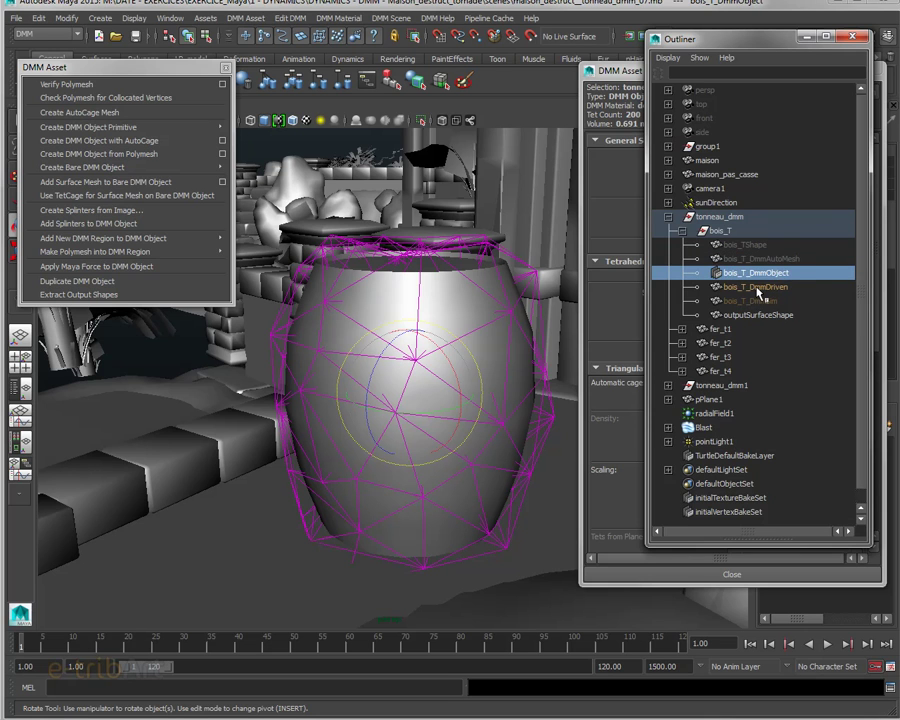
pyautogui.click(762, 287)
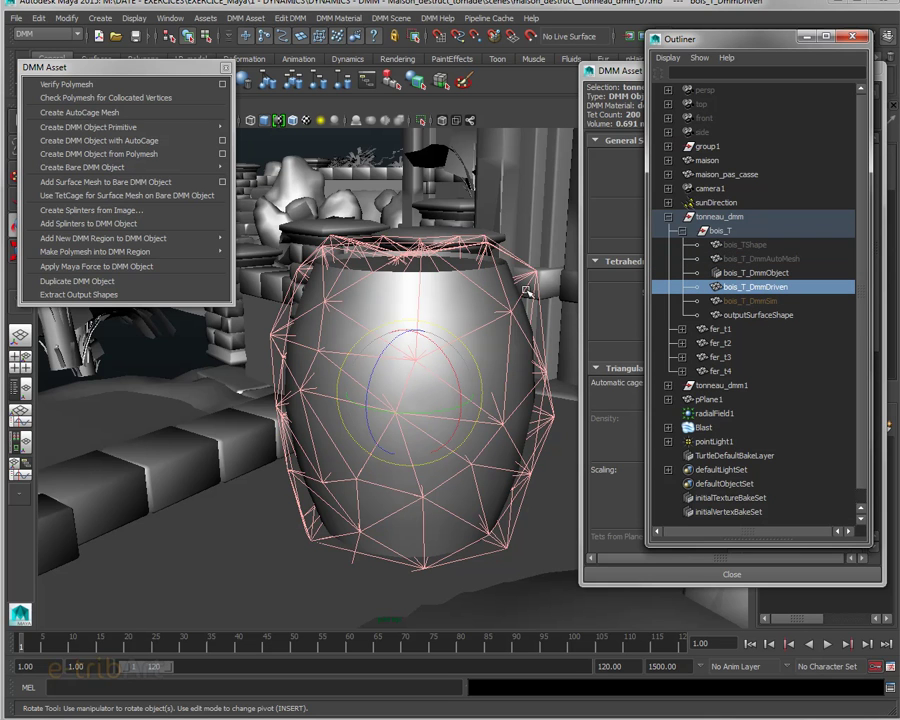
pyautogui.click(757, 301)
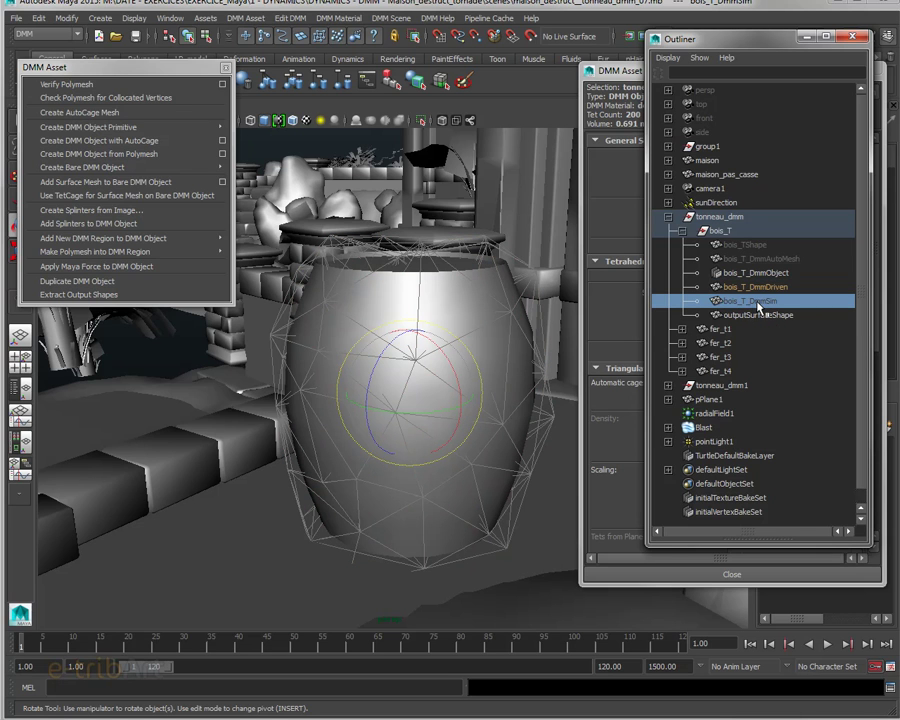
pyautogui.moveTo(708, 44); pyautogui.dragTo(898, 46)
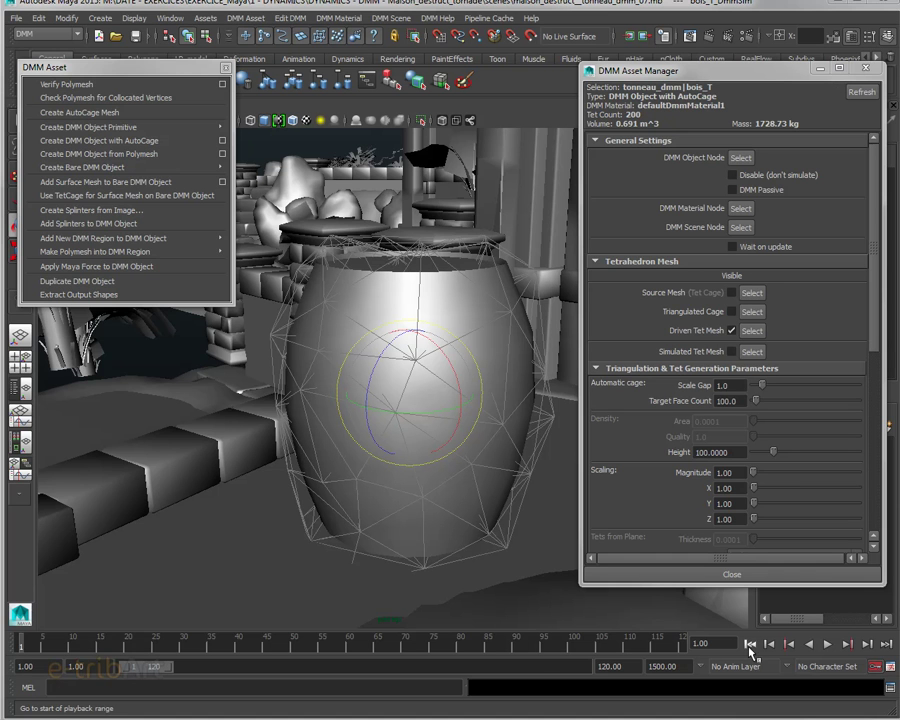
# Step: Play the barrel's simulation to frame 41, rewind it, and replay it up to frame 21
pyautogui.moveTo(436, 436)
pyautogui.keyDown('alt'); pyautogui.mouseDown()
pyautogui.moveTo(424, 456)
pyautogui.moveTo(426, 440)
pyautogui.mouseUp(); pyautogui.keyUp('alt')
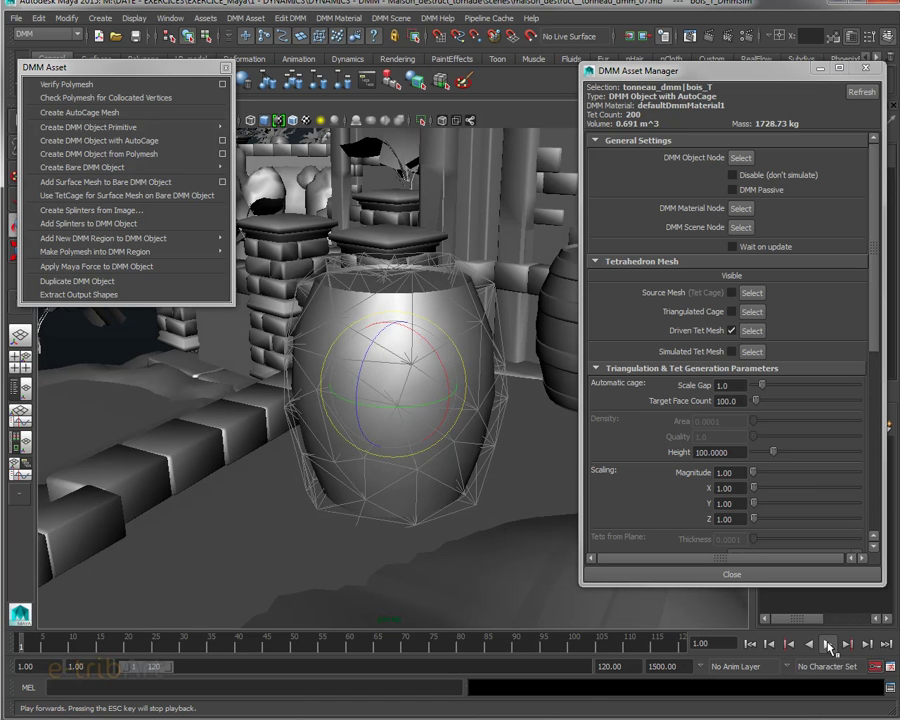
pyautogui.click(829, 645)
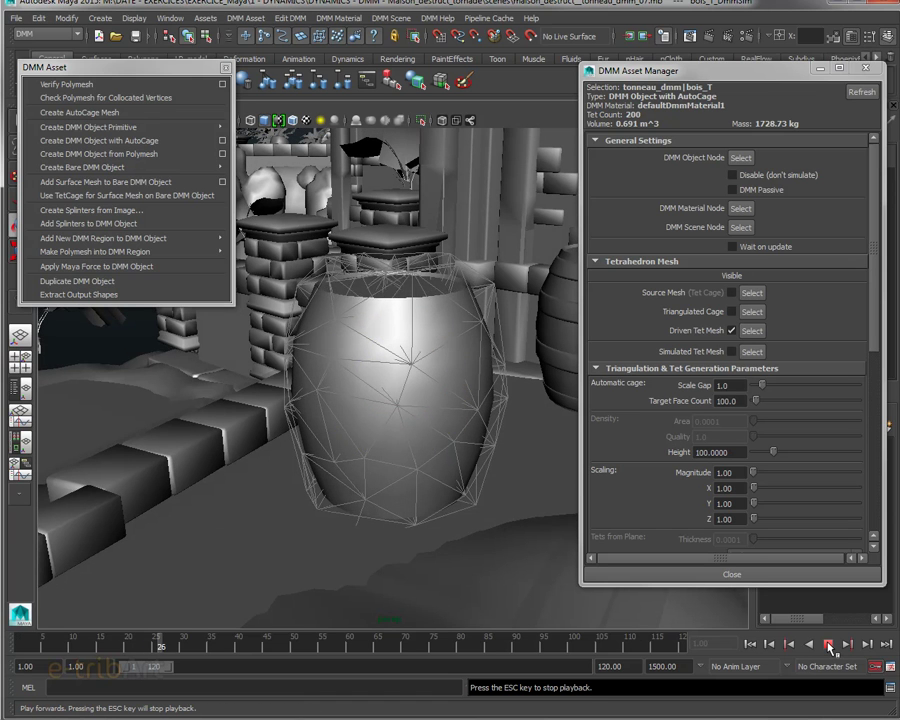
pyautogui.click(829, 645)
pyautogui.click(750, 644)
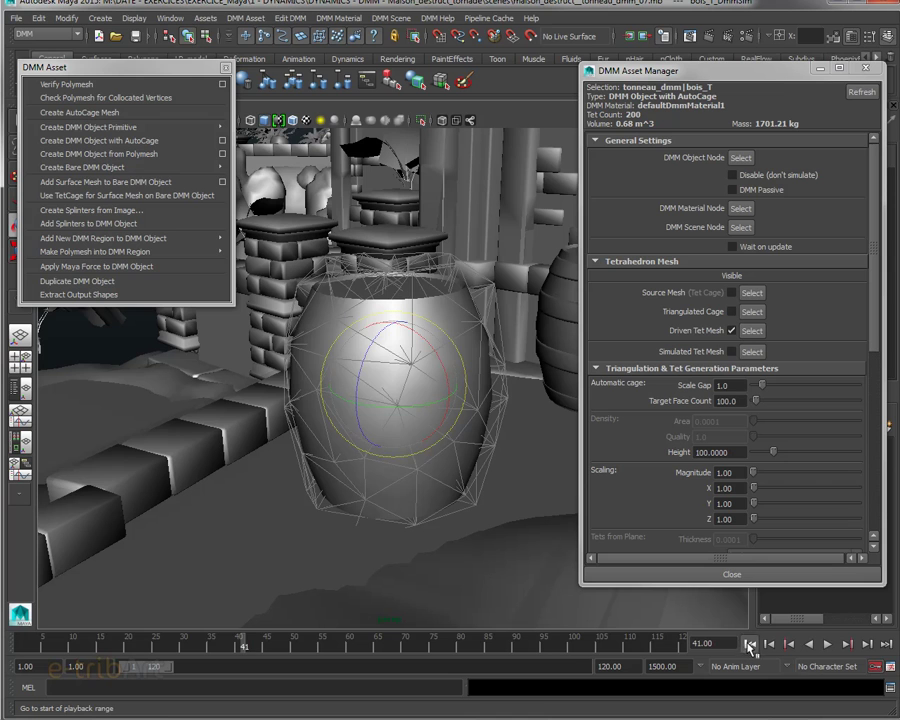
pyautogui.click(829, 645)
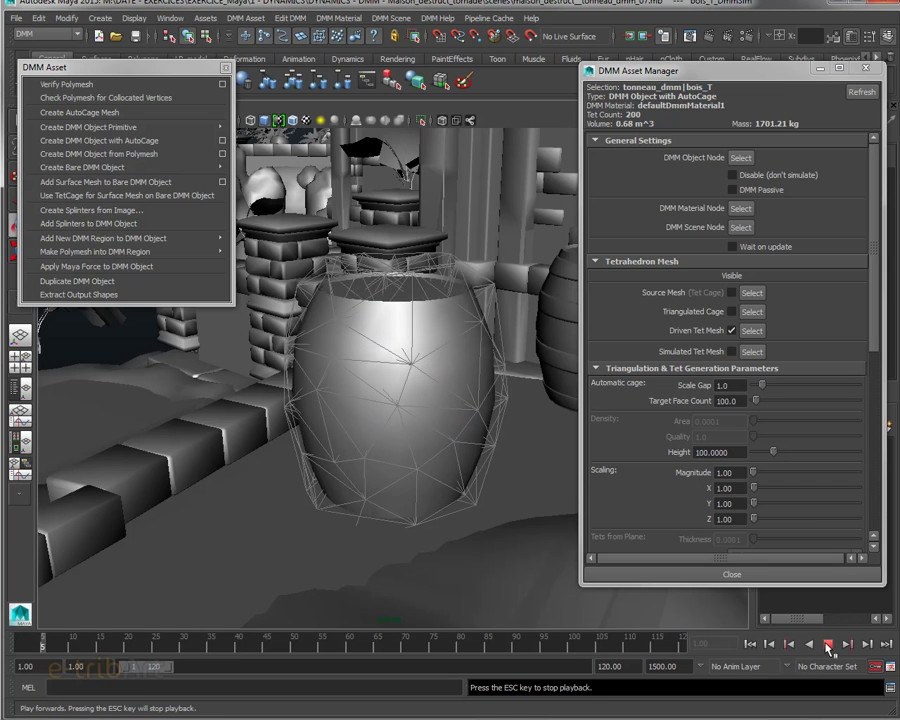
pyautogui.click(828, 646)
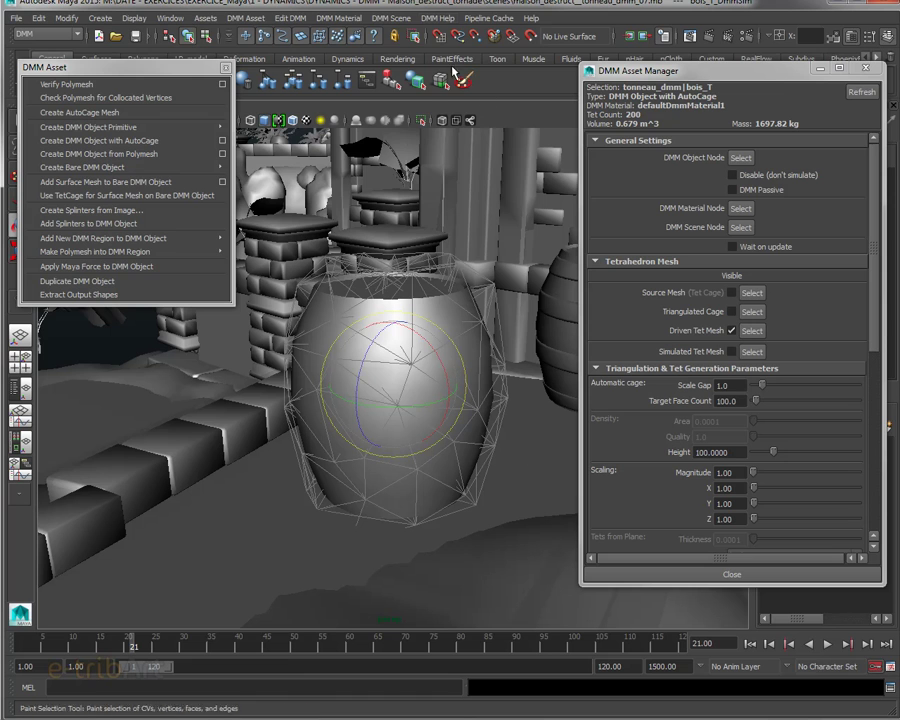
# Step: Review the active DMM scene node list and the default DMM scene settings, closing both without changes
pyautogui.click(403, 18)
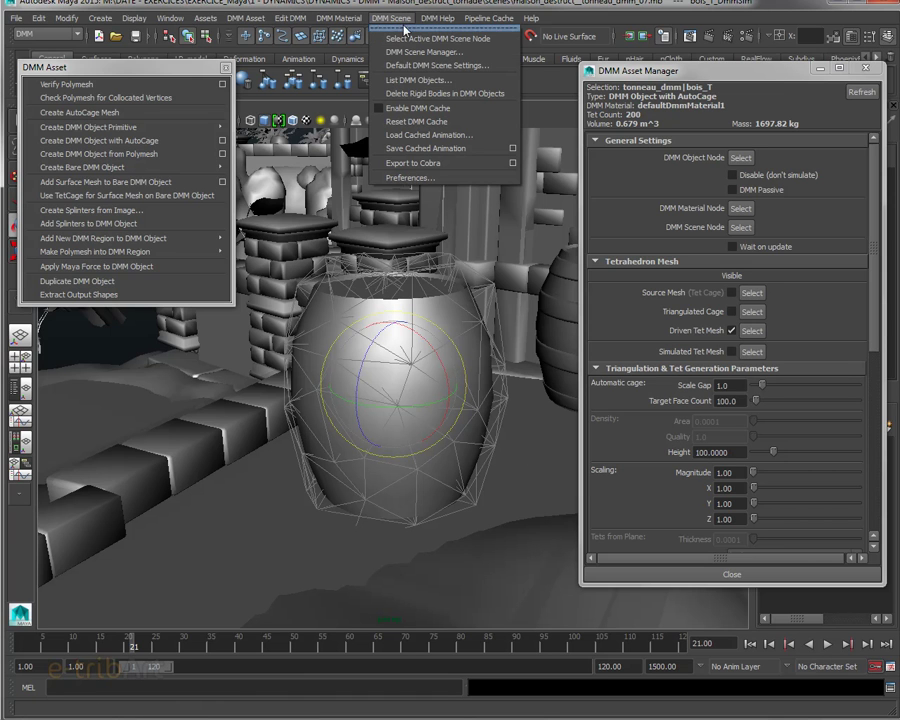
pyautogui.click(405, 52)
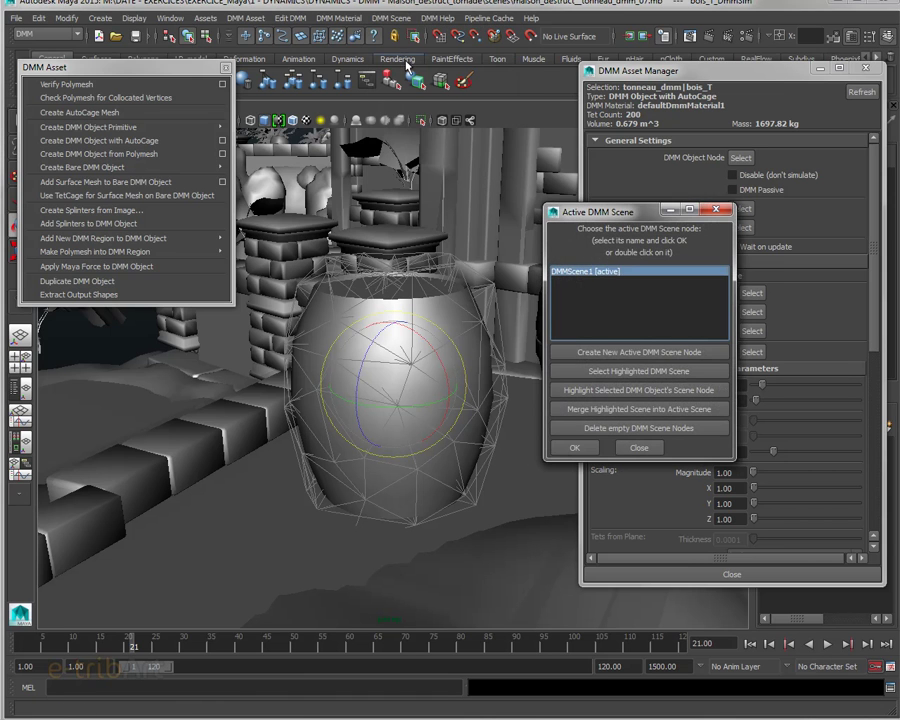
pyautogui.click(633, 449)
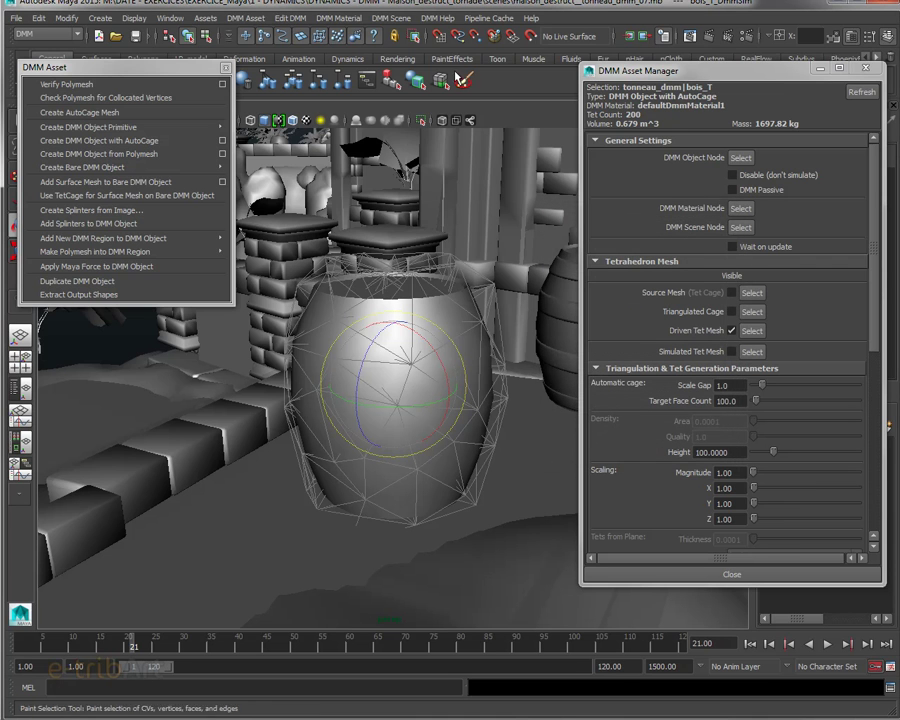
pyautogui.click(394, 18)
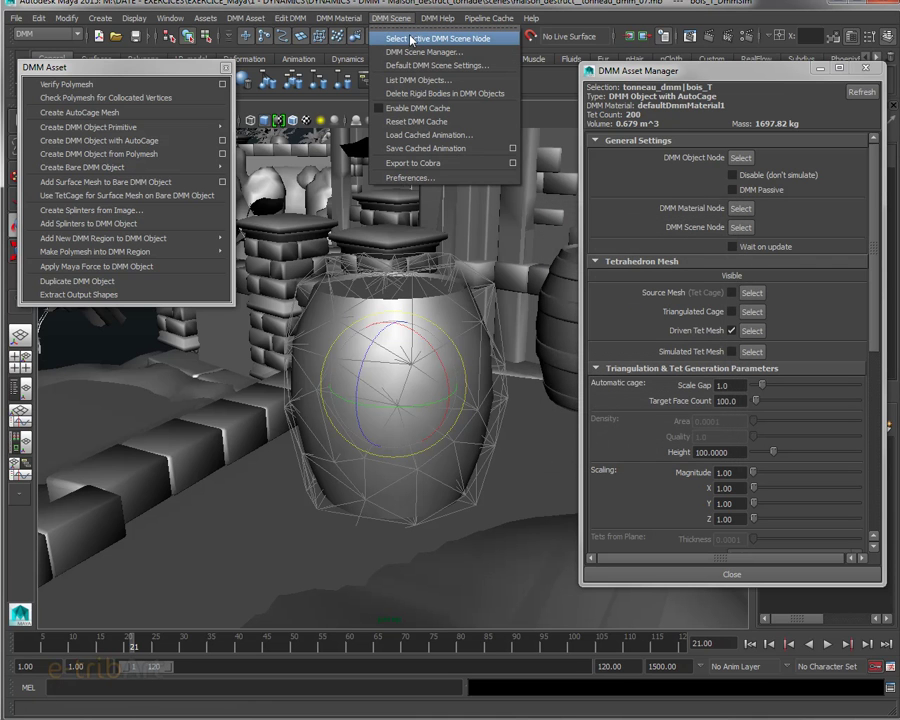
pyautogui.click(438, 65)
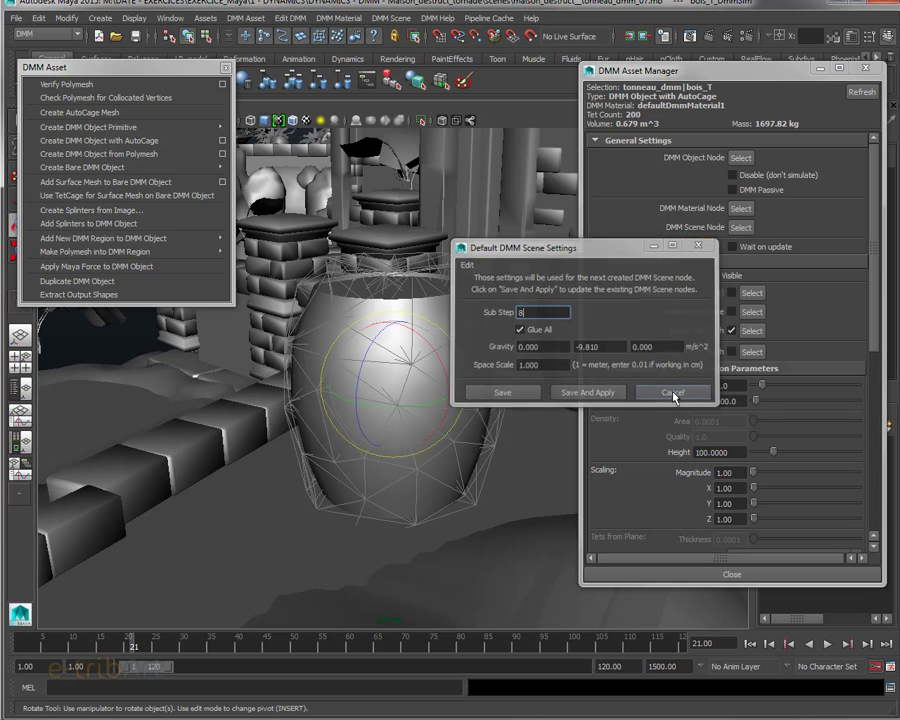
pyautogui.click(676, 393)
# Step: Continue the barrel's simulation and stop it at frame 53
pyautogui.click(830, 645)
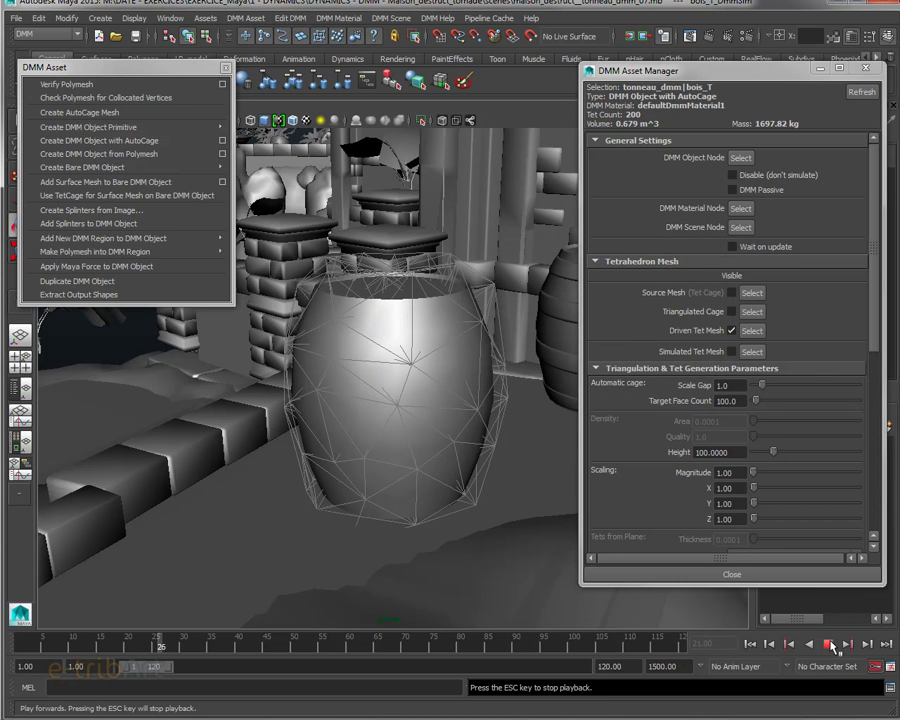
pyautogui.press('e')
pyautogui.press('Escape')
# Step: Assign a new weak_crystal DMM material to the bois_T barrel
pyautogui.click(325, 336)
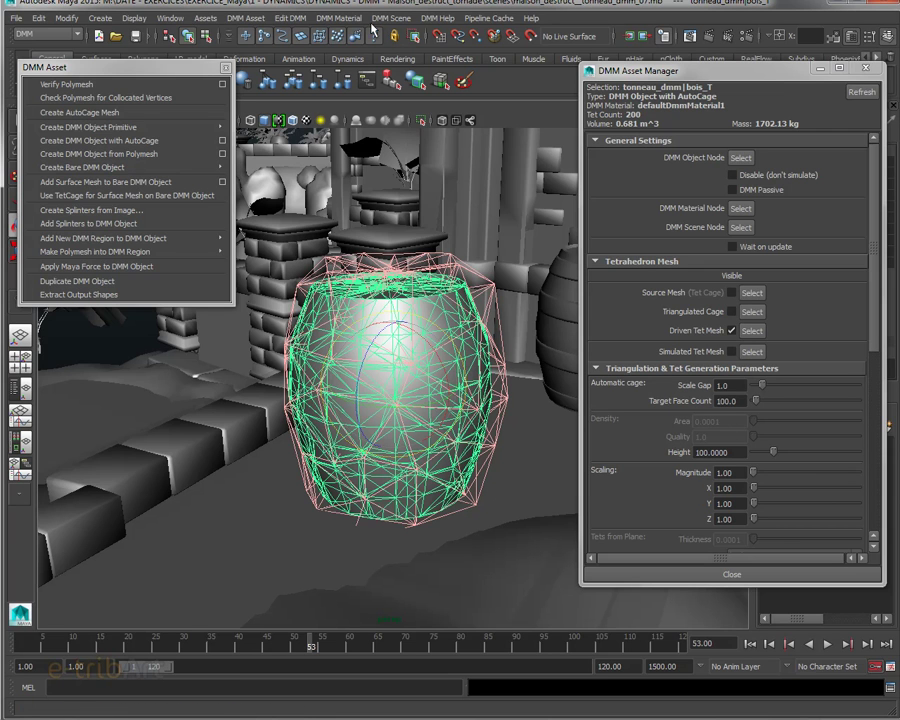
pyautogui.click(322, 20)
pyautogui.moveTo(329, 42)
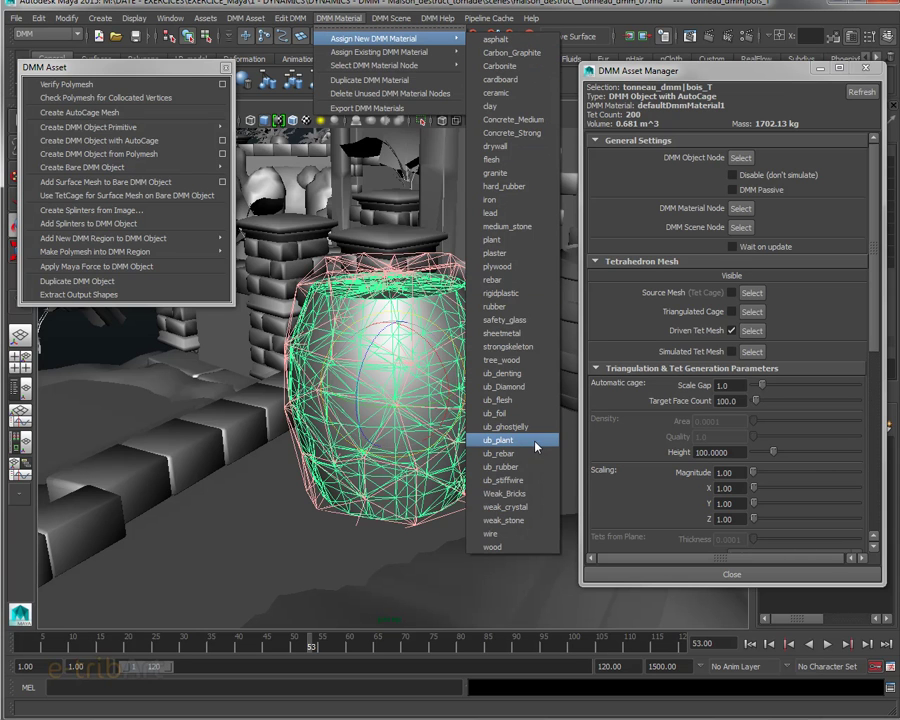
pyautogui.click(503, 507)
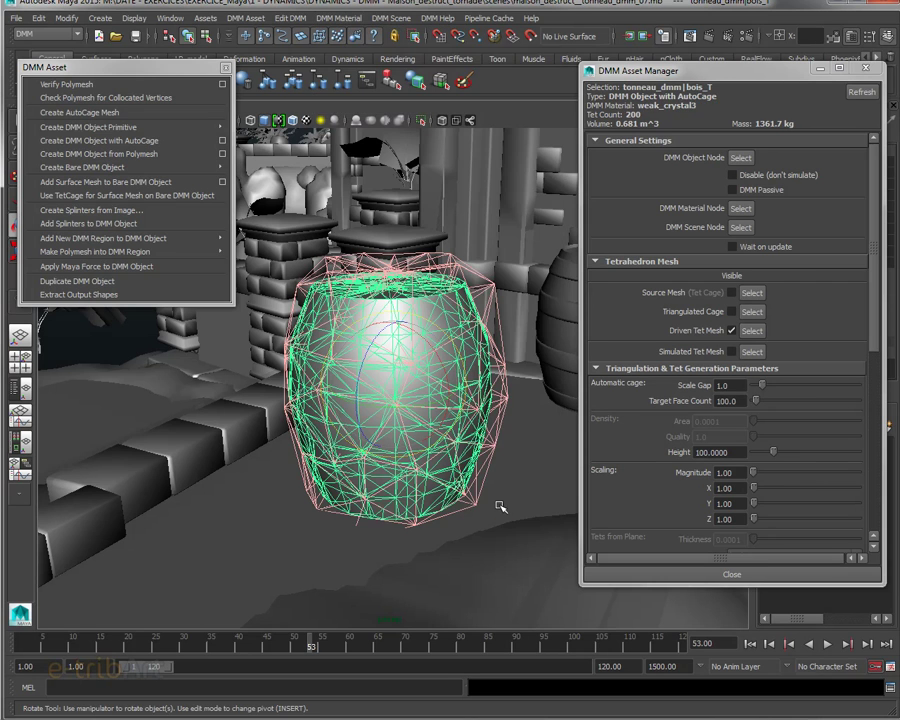
# Step: Play the barrel's simulation from frame 1 to frame 75, replay it from the start, and return to frame 1
pyautogui.click(750, 646)
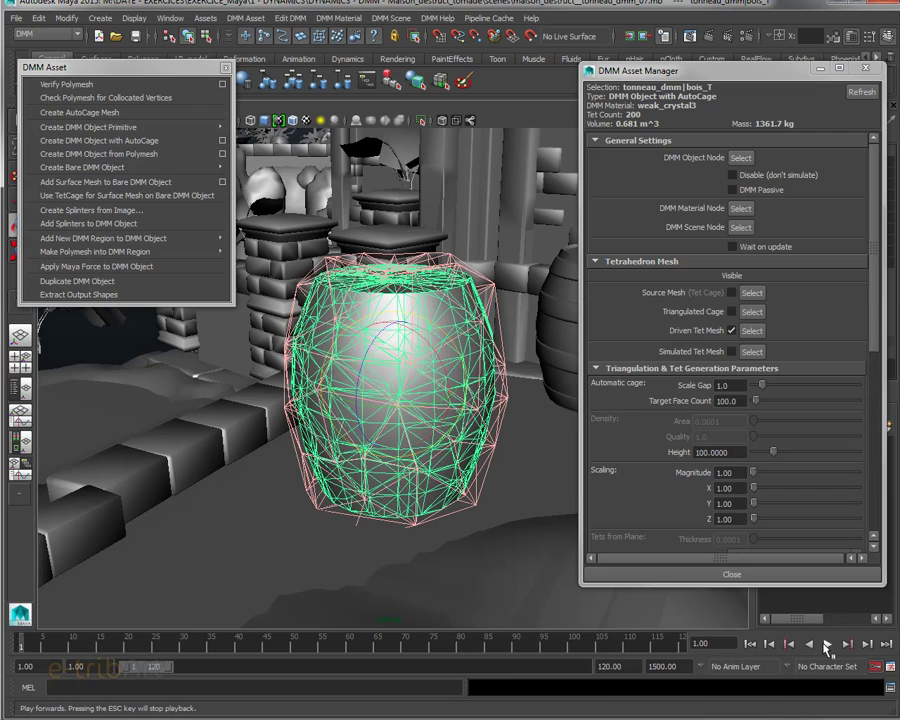
pyautogui.click(828, 646)
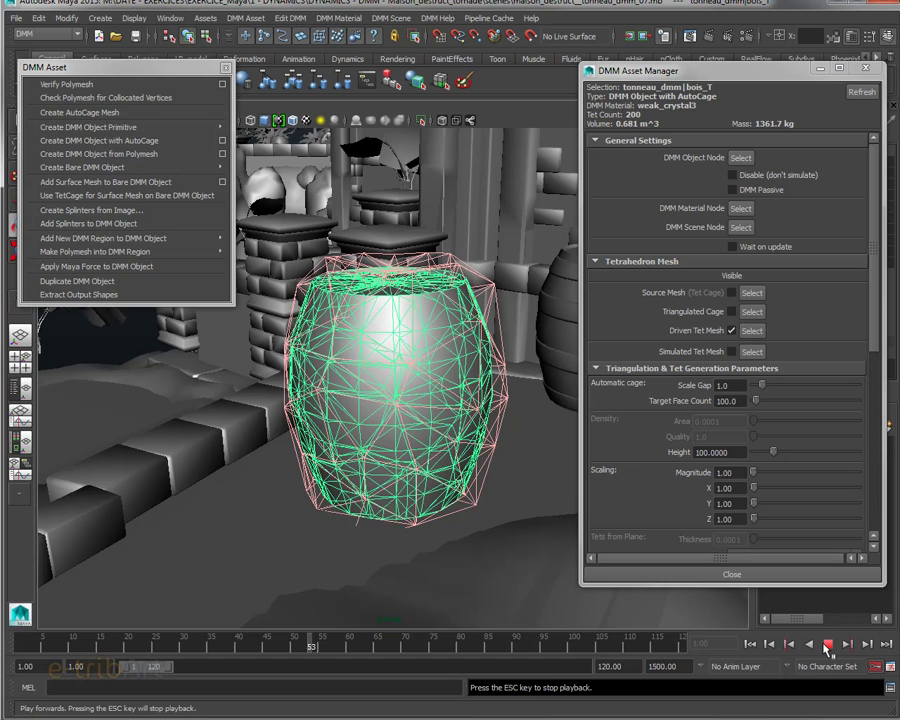
pyautogui.click(828, 646)
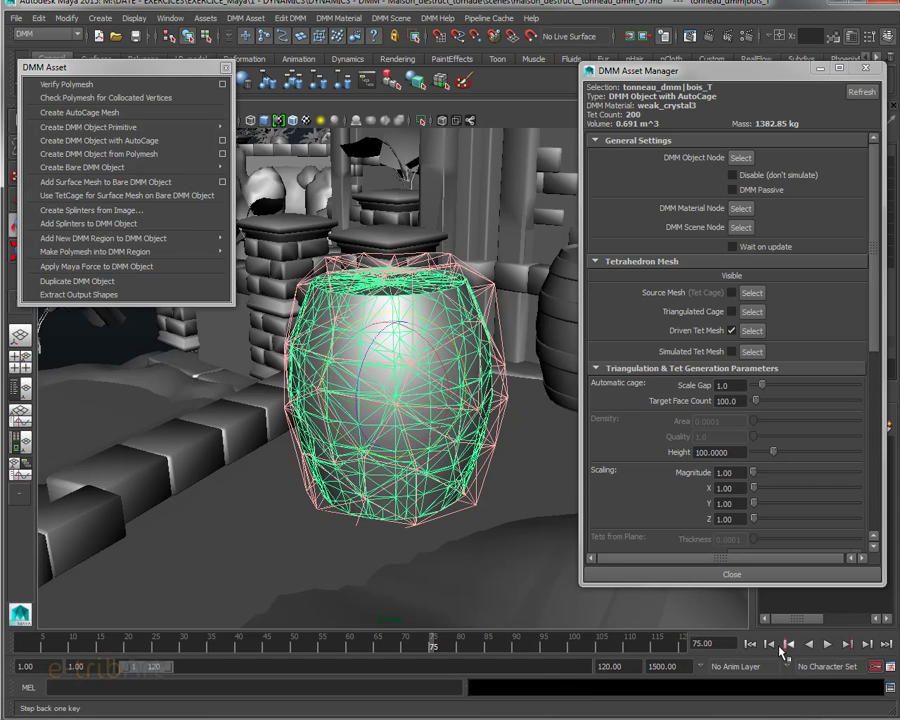
pyautogui.click(750, 644)
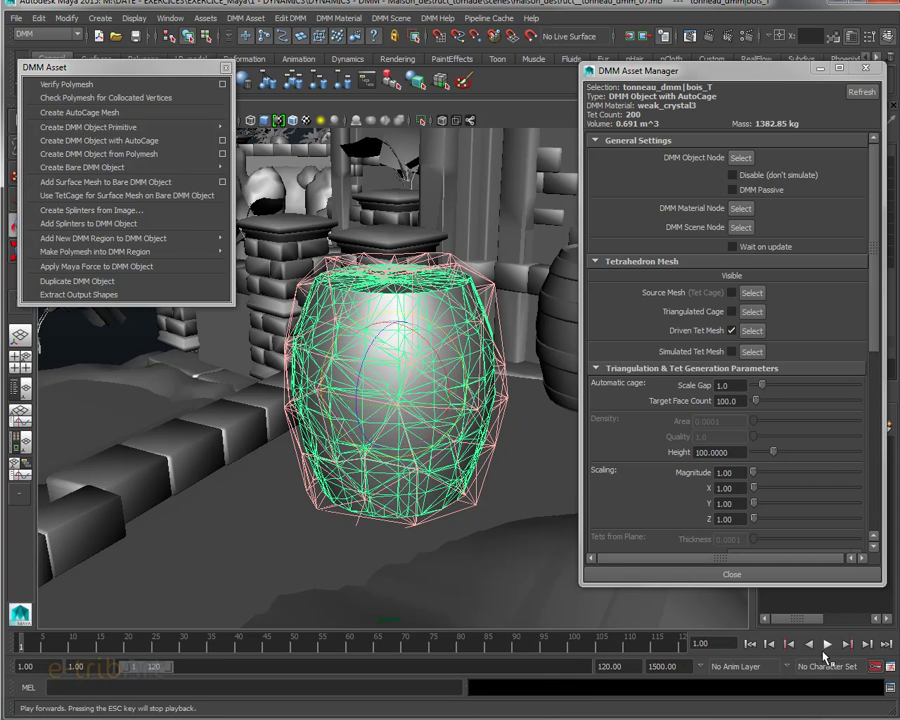
pyautogui.click(828, 646)
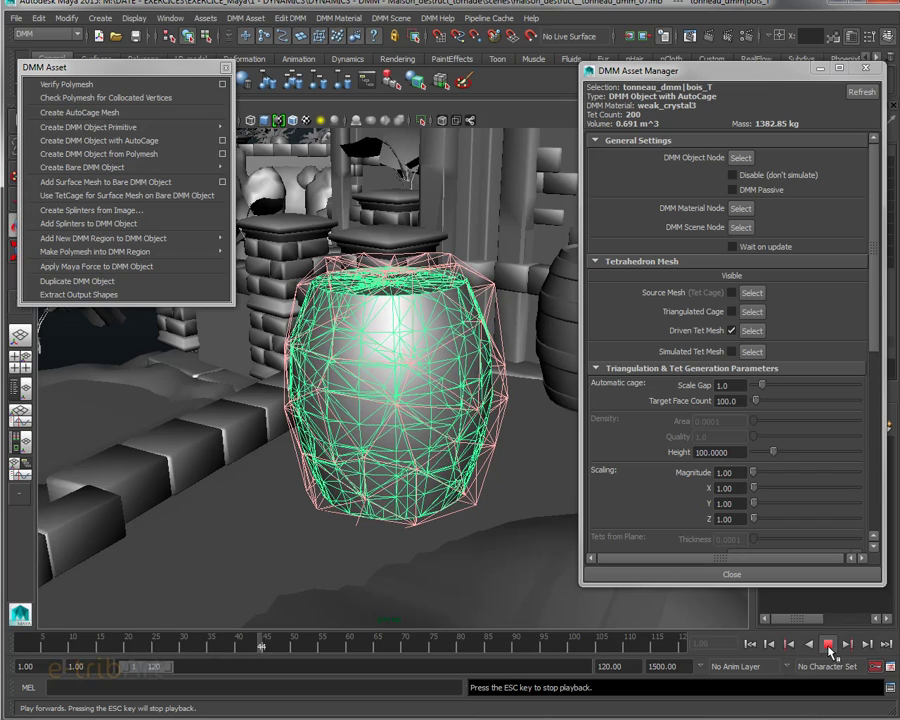
pyautogui.click(828, 646)
pyautogui.click(750, 644)
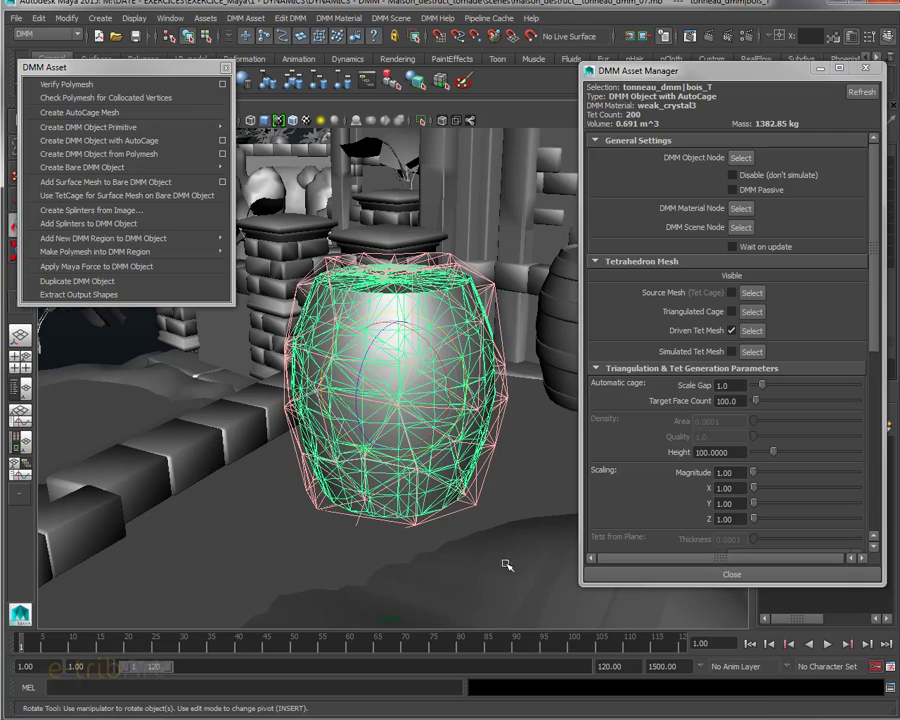
# Step: Create a DMM sphere primitive in the scene, with the area around the barrel kept unobstructed
pyautogui.moveTo(419, 441)
pyautogui.keyDown('alt'); pyautogui.mouseDown()
pyautogui.moveTo(396, 422)
pyautogui.moveTo(412, 426)
pyautogui.mouseUp(); pyautogui.keyUp('alt')
pyautogui.moveTo(686, 73); pyautogui.dragTo(727, 53)
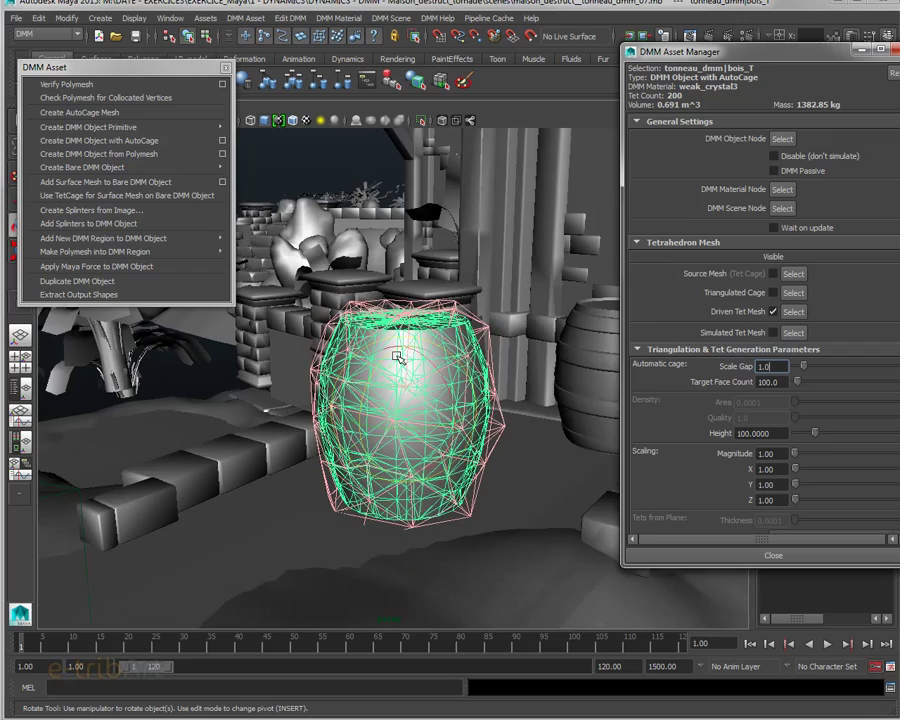
pyautogui.moveTo(400, 357)
pyautogui.keyDown('alt'); pyautogui.mouseDown()
pyautogui.moveTo(411, 377)
pyautogui.moveTo(404, 348)
pyautogui.mouseUp(); pyautogui.keyUp('alt')
pyautogui.scroll(-2, 407, 358)
pyautogui.scroll(-1, 406, 348)
pyautogui.keyDown('alt'); pyautogui.moveTo(408, 348); pyautogui.dragTo(400, 395, button='middle'); pyautogui.keyUp('alt')
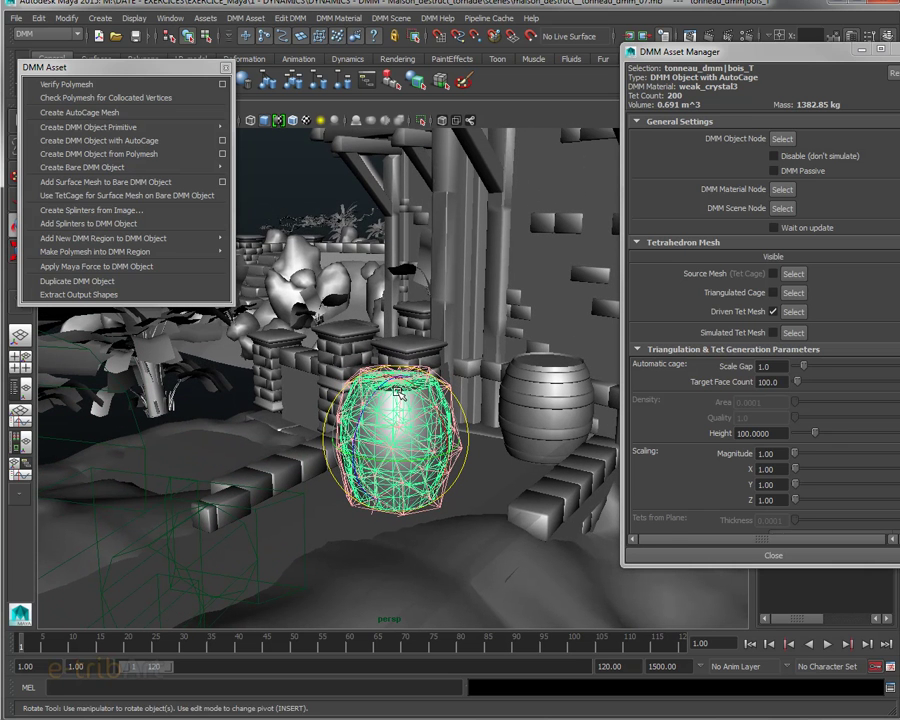
pyautogui.moveTo(150, 134)
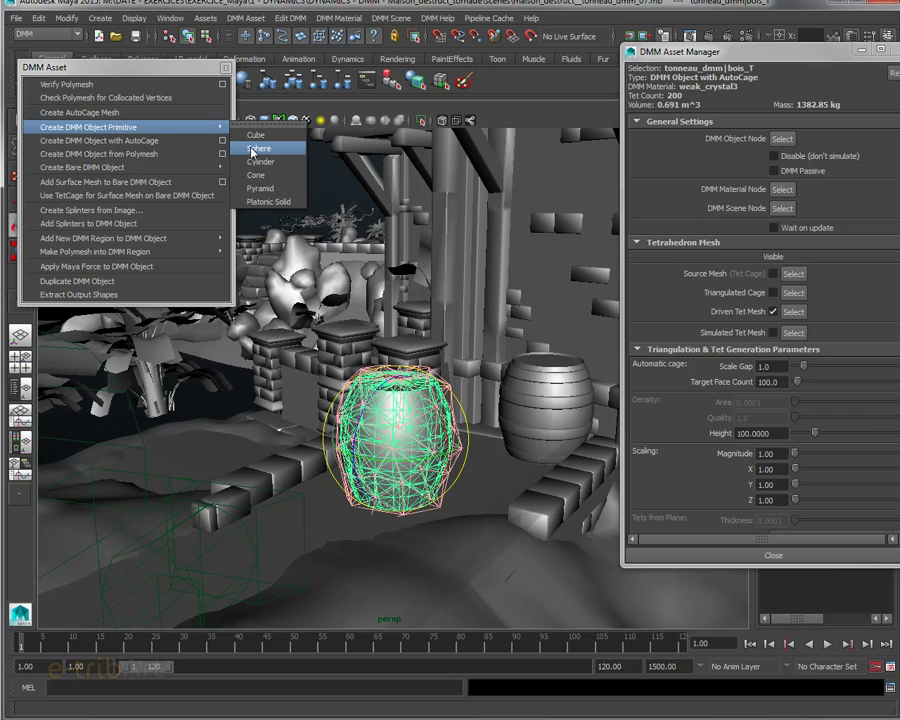
pyautogui.click(253, 151)
pyautogui.keyDown('alt'); pyautogui.moveTo(290, 240); pyautogui.dragTo(391, 367); pyautogui.keyUp('alt')
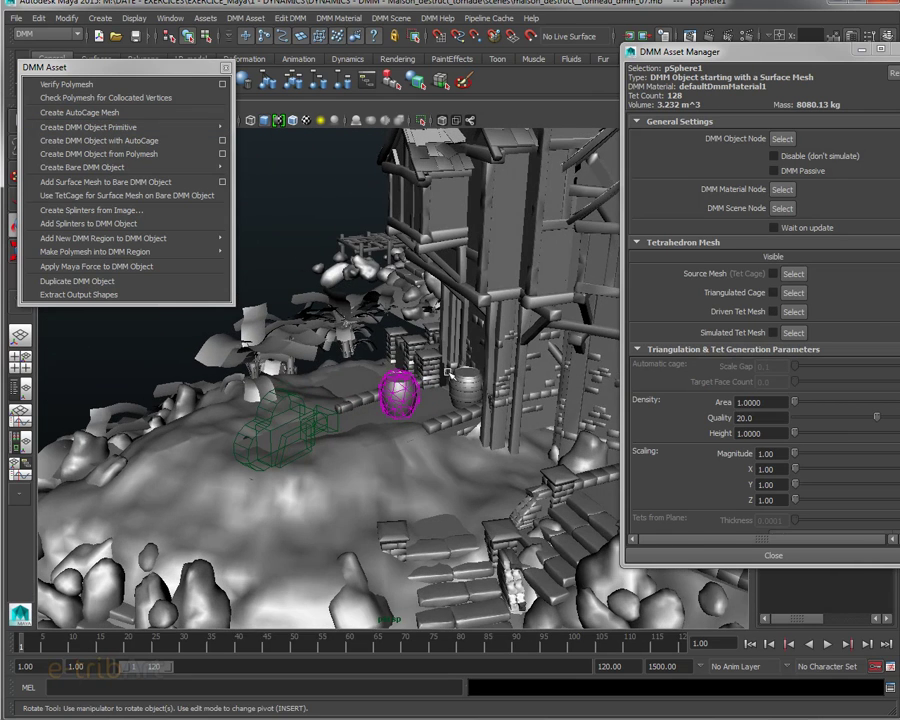
# Step: Move the new sphere over to the bois_T barrel and raise it high above it
pyautogui.press('w')
pyautogui.scroll(-4, 514, 403)
pyautogui.keyDown('alt'); pyautogui.moveTo(574, 401); pyautogui.dragTo(502, 394, button='middle'); pyautogui.keyUp('alt')
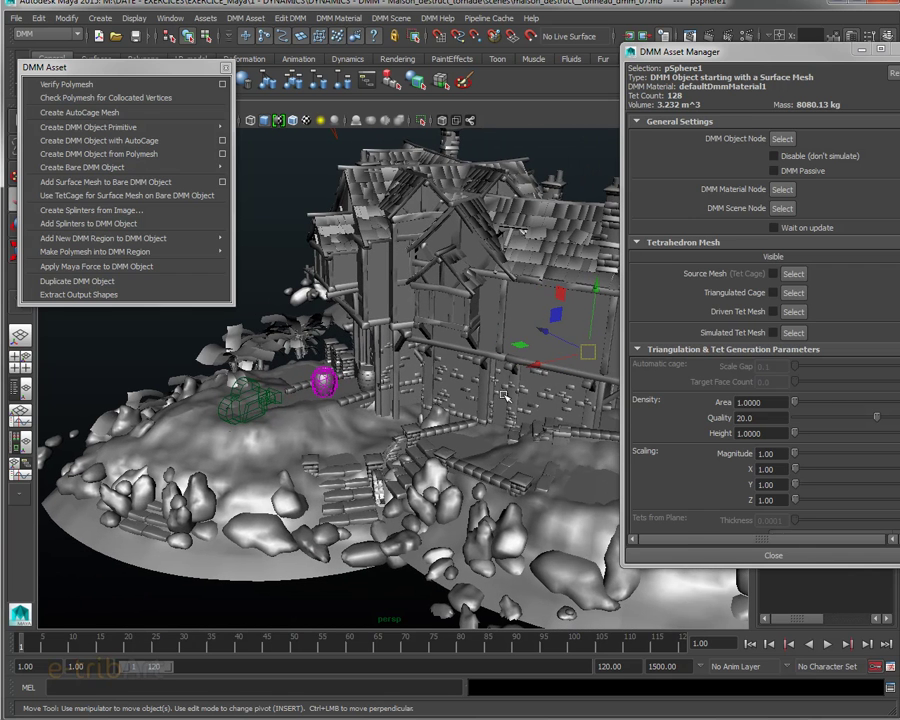
pyautogui.moveTo(538, 367); pyautogui.dragTo(296, 419)
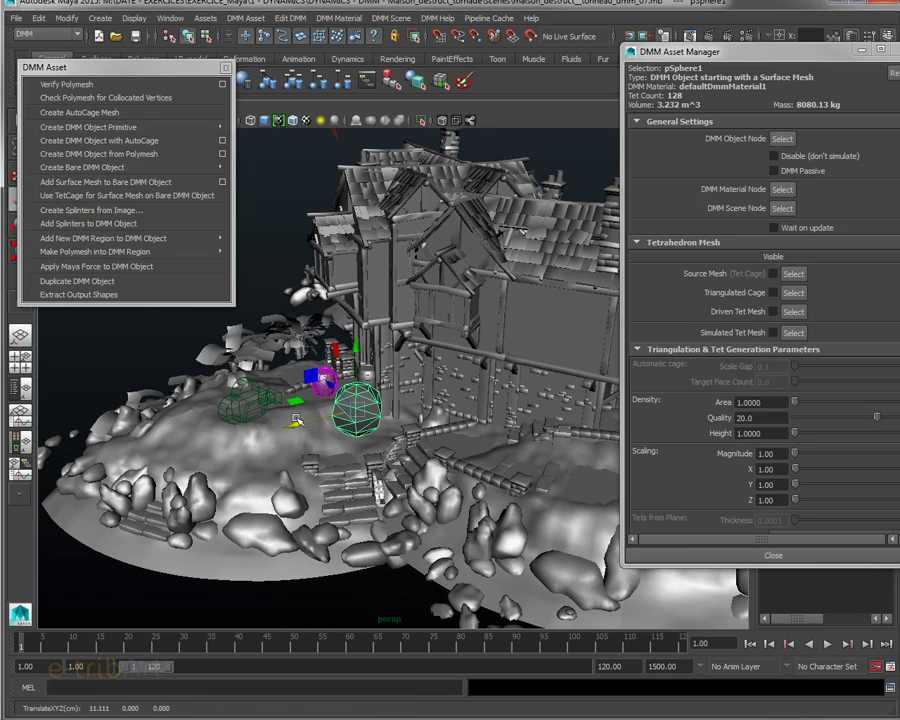
pyautogui.moveTo(334, 388); pyautogui.dragTo(280, 339)
pyautogui.keyDown('alt'); pyautogui.moveTo(307, 408); pyautogui.dragTo(400, 390); pyautogui.keyUp('alt')
pyautogui.moveTo(260, 387); pyautogui.dragTo(286, 385)
pyautogui.moveTo(334, 318); pyautogui.dragTo(330, 144)
# Step: Scale the sphere uniformly to about 0.41 and lower it somewhat above the barrel
pyautogui.keyDown('alt'); pyautogui.moveTo(365, 283); pyautogui.dragTo(306, 296); pyautogui.keyUp('alt')
pyautogui.press('r')
pyautogui.moveTo(318, 230); pyautogui.dragTo(288, 255)
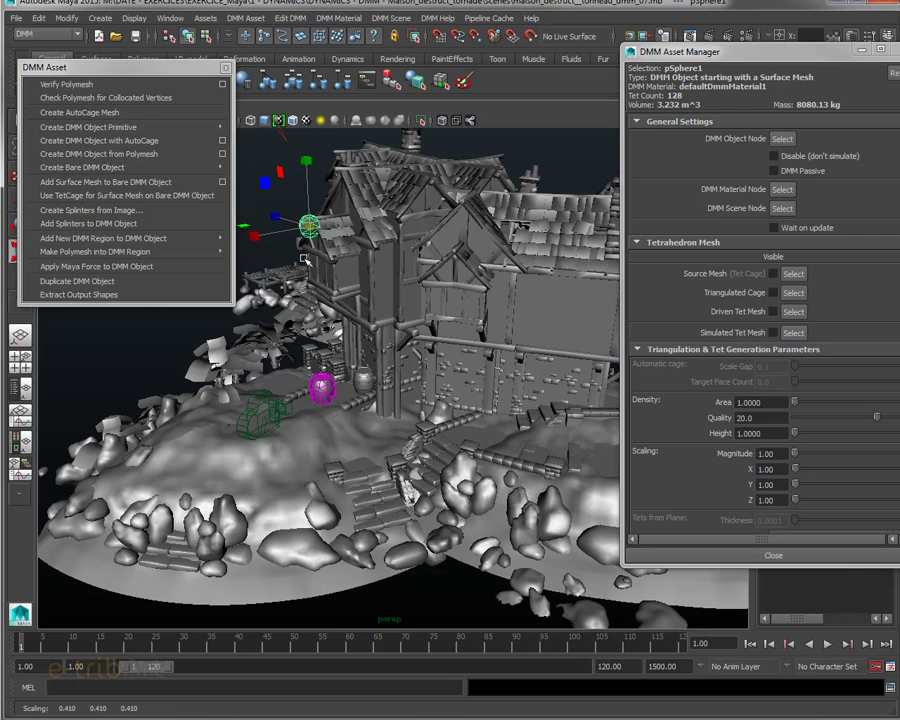
pyautogui.press('w')
pyautogui.moveTo(306, 153); pyautogui.dragTo(308, 214)
# Step: Play the sphere's fall onto the barrel, stop at frame 38, and examine the broken barrel up close
pyautogui.keyDown('alt'); pyautogui.moveTo(270, 338); pyautogui.dragTo(283, 312); pyautogui.keyUp('alt')
pyautogui.scroll(4, 284, 314)
pyautogui.keyDown('alt'); pyautogui.moveTo(329, 347); pyautogui.dragTo(360, 371, button='middle'); pyautogui.keyUp('alt')
pyautogui.keyDown('alt'); pyautogui.moveTo(360, 371); pyautogui.dragTo(324, 298); pyautogui.keyUp('alt')
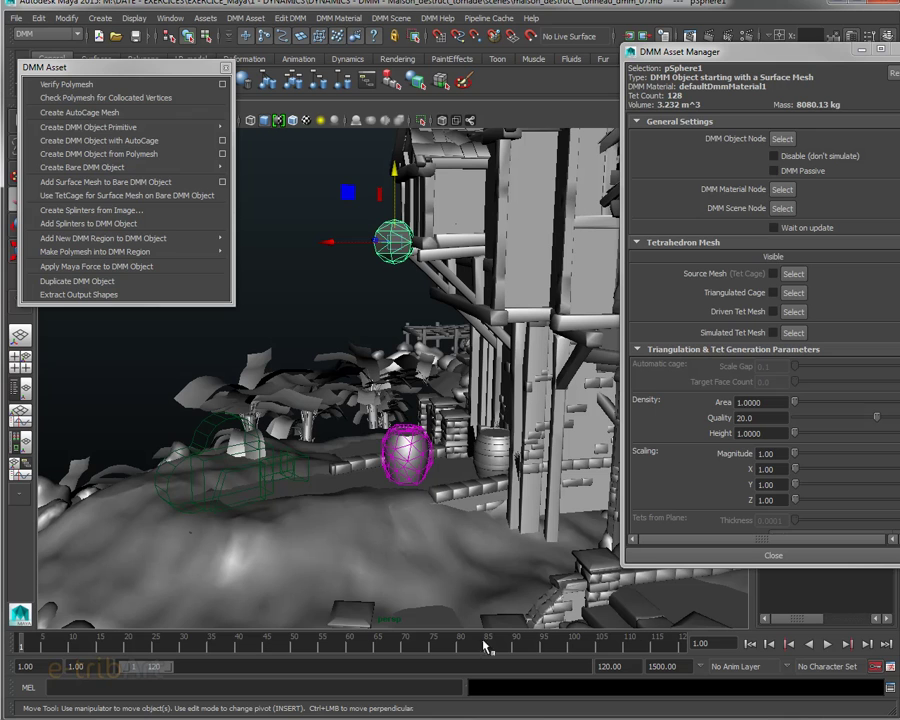
pyautogui.click(827, 646)
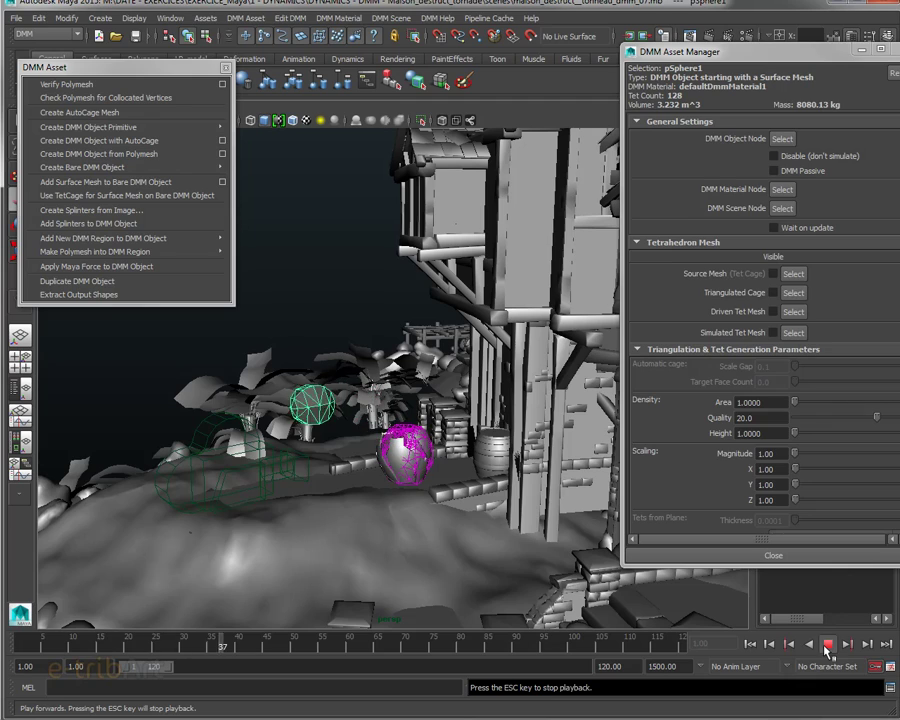
pyautogui.click(827, 646)
pyautogui.keyDown('alt'); pyautogui.moveTo(477, 539); pyautogui.dragTo(486, 514); pyautogui.keyUp('alt')
pyautogui.scroll(5, 448, 530)
pyautogui.keyDown('alt'); pyautogui.moveTo(486, 514); pyautogui.dragTo(521, 449, button='middle'); pyautogui.keyUp('alt')
pyautogui.keyDown('alt'); pyautogui.moveTo(521, 449); pyautogui.dragTo(583, 500); pyautogui.keyUp('alt')
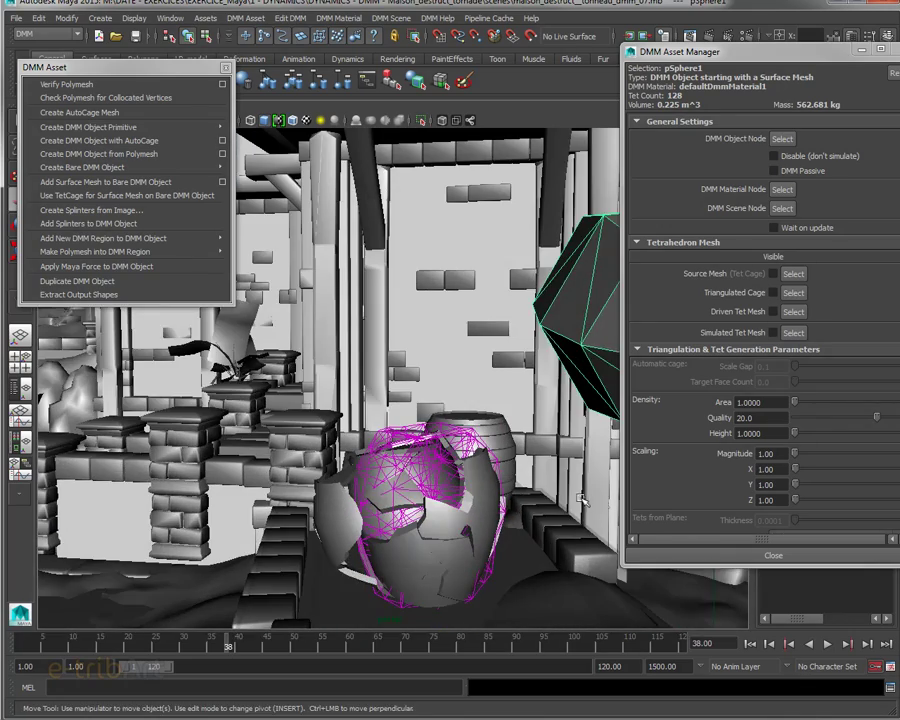
# Step: Turn on textured display in the viewport, clear the barrel's selection, and inspect its fractured pieces from another side
pyautogui.click(449, 556)
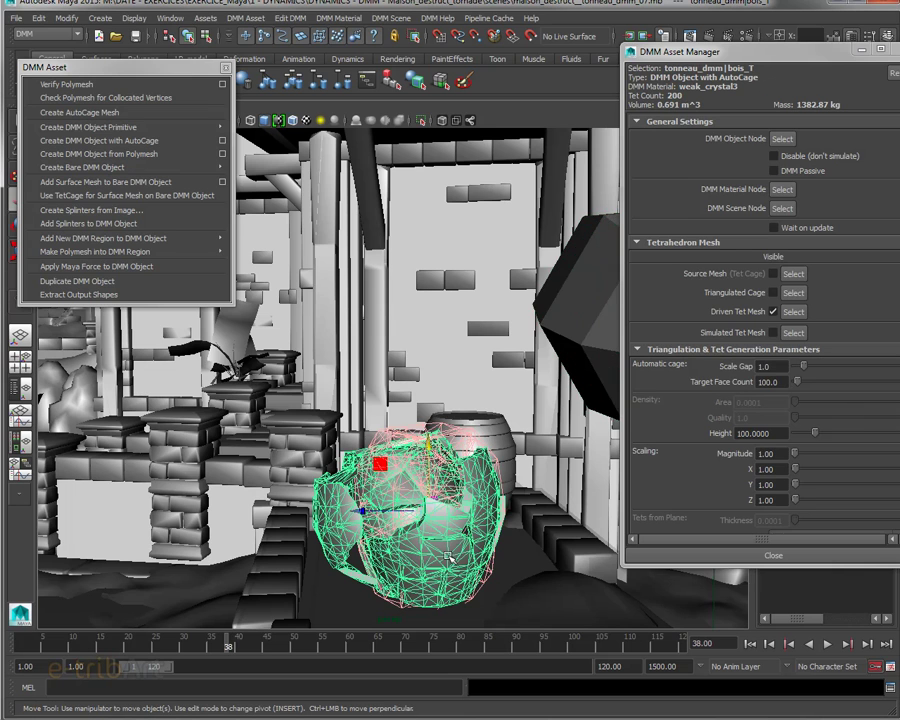
pyautogui.press('6')
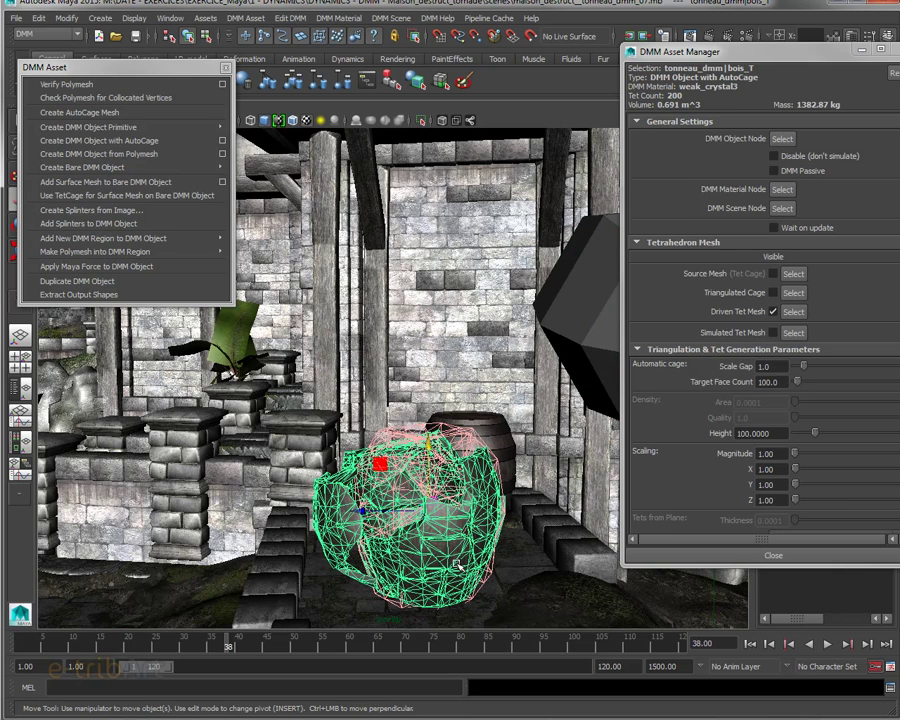
pyautogui.keyDown('alt'); pyautogui.moveTo(388, 521); pyautogui.dragTo(368, 235); pyautogui.keyUp('alt')
pyautogui.click(373, 200)
pyautogui.keyDown('alt'); pyautogui.moveTo(507, 520); pyautogui.dragTo(460, 516); pyautogui.keyUp('alt')
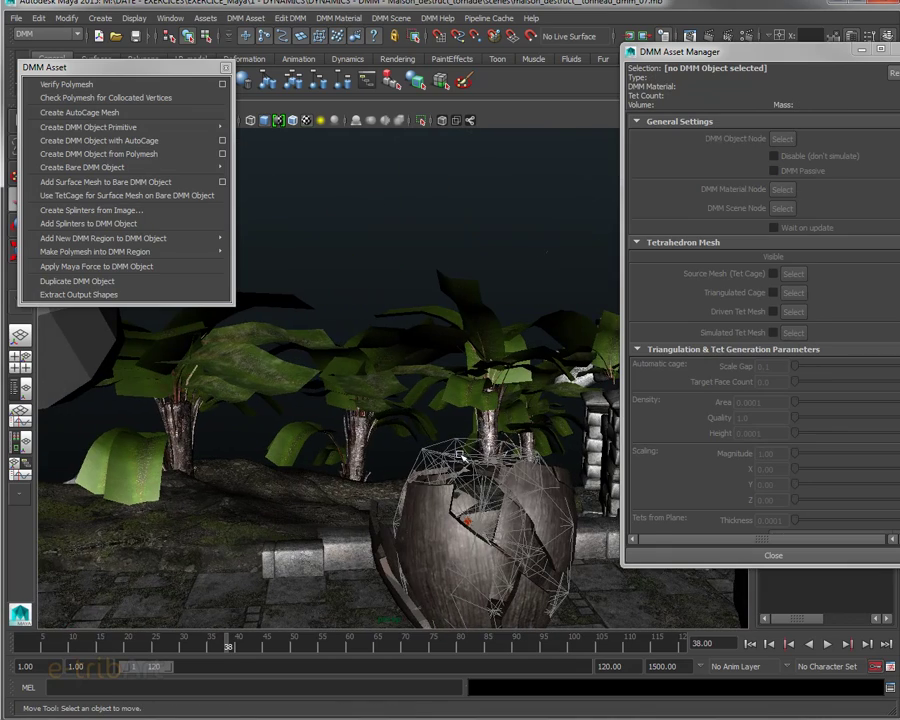
pyautogui.scroll(-3, 487, 518)
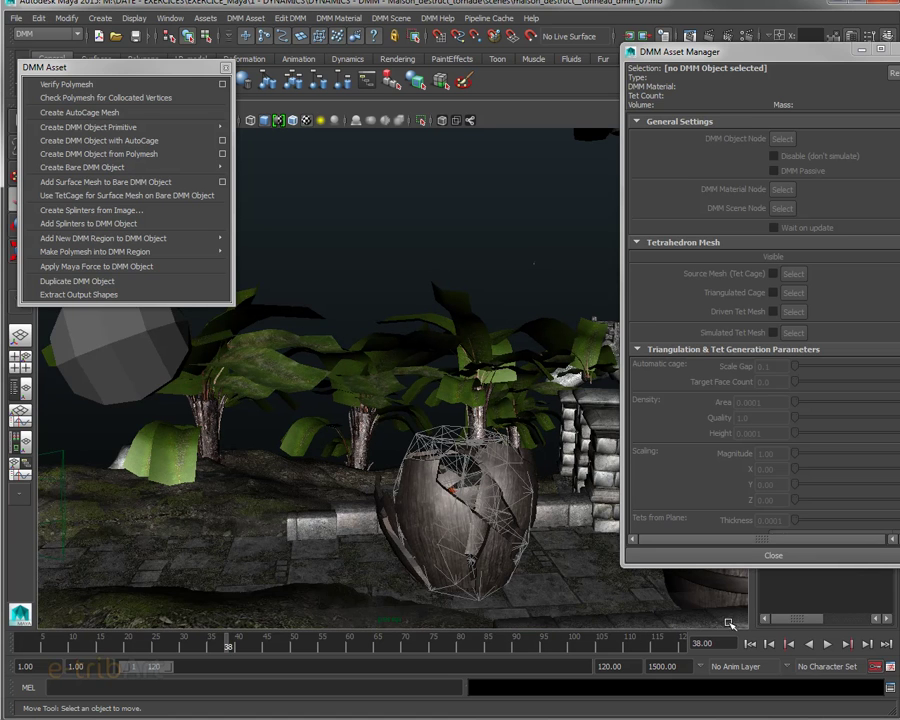
# Step: Replay the sphere's impact from frame 1, stop at frame 32, and rewind to the start
pyautogui.click(750, 644)
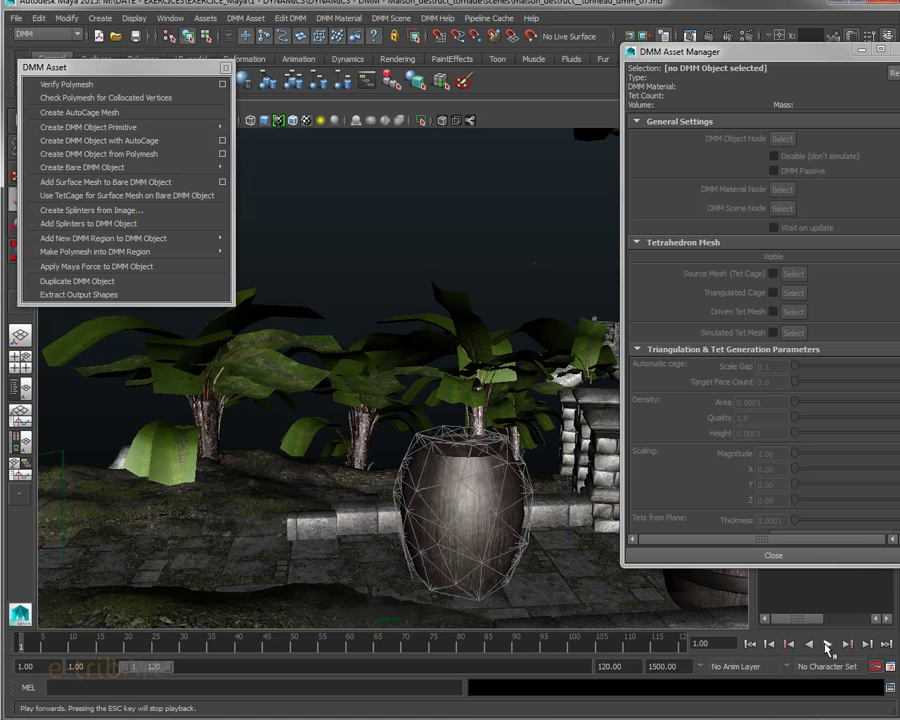
pyautogui.click(827, 645)
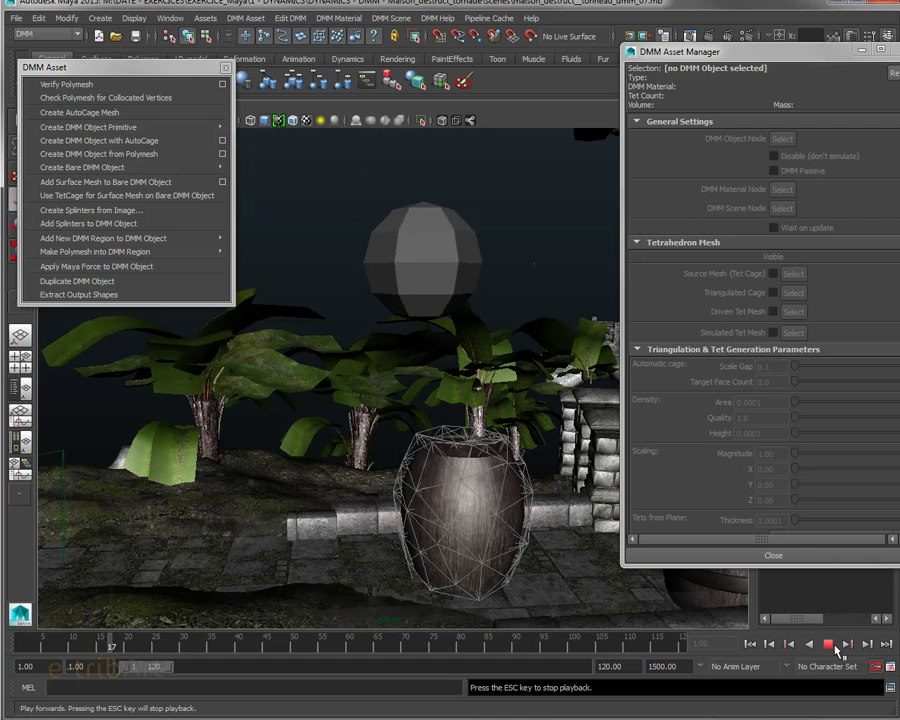
pyautogui.click(832, 645)
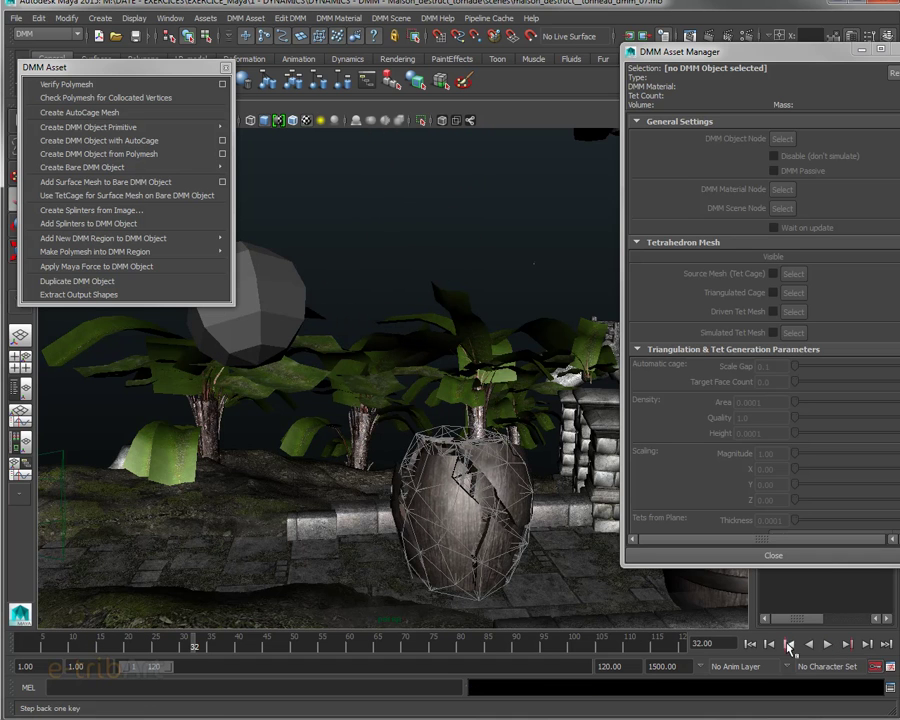
pyautogui.click(748, 644)
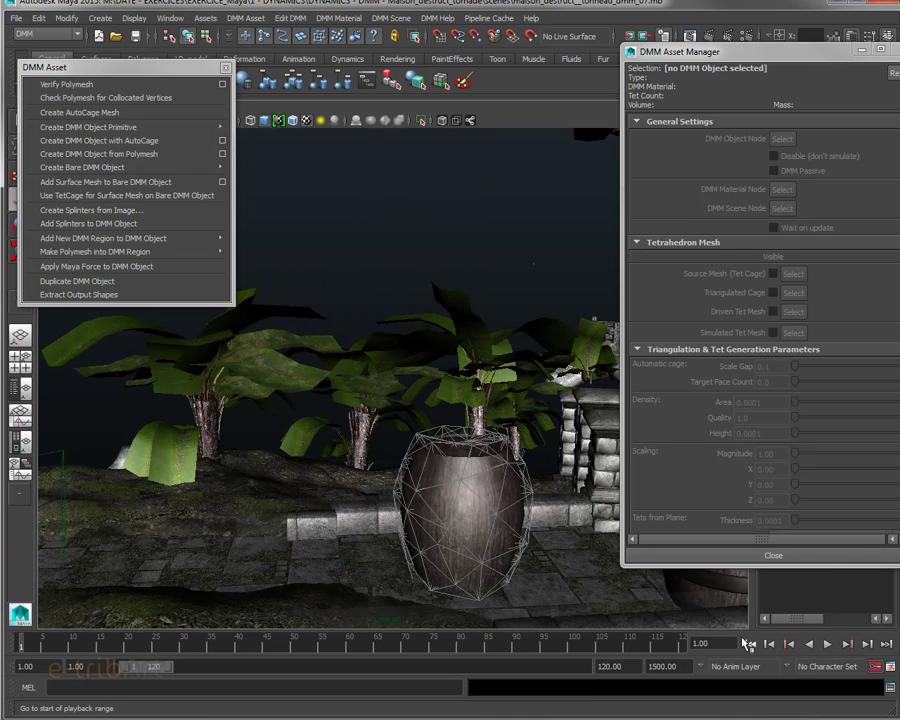
# Step: Set the bois_T barrel's automatic cage Target Face Count to 300
pyautogui.click(467, 505)
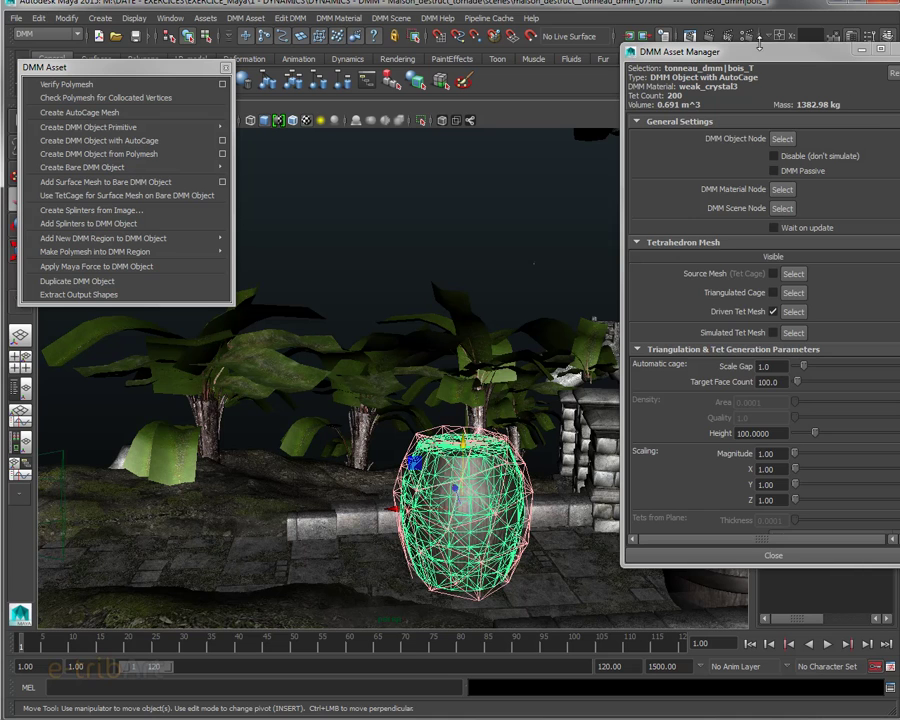
pyautogui.moveTo(733, 55); pyautogui.dragTo(704, 52)
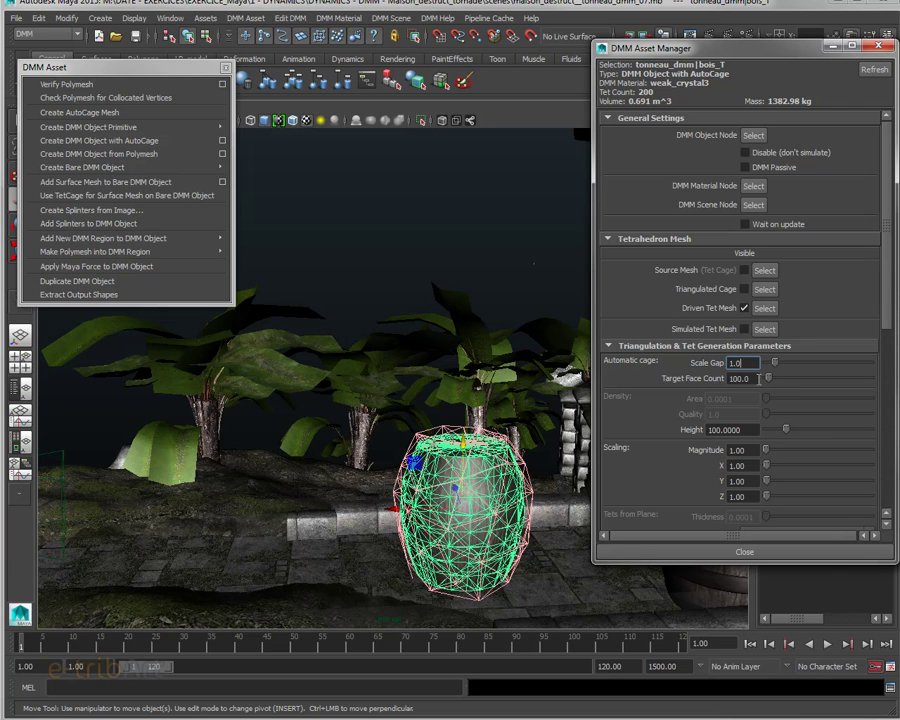
pyautogui.press('Tab')
pyautogui.press('Return')
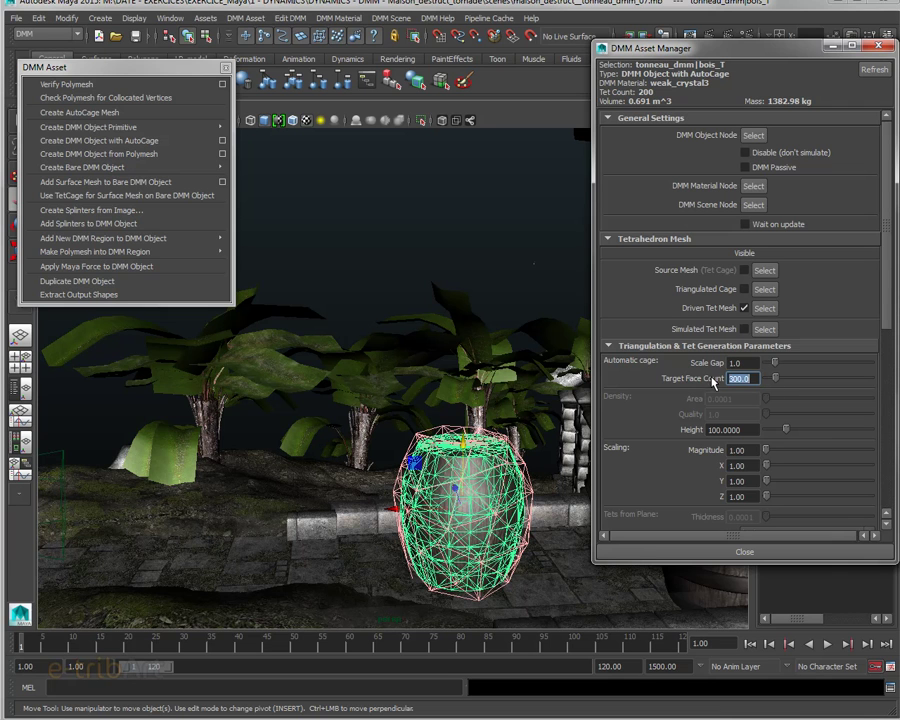
pyautogui.click(731, 364)
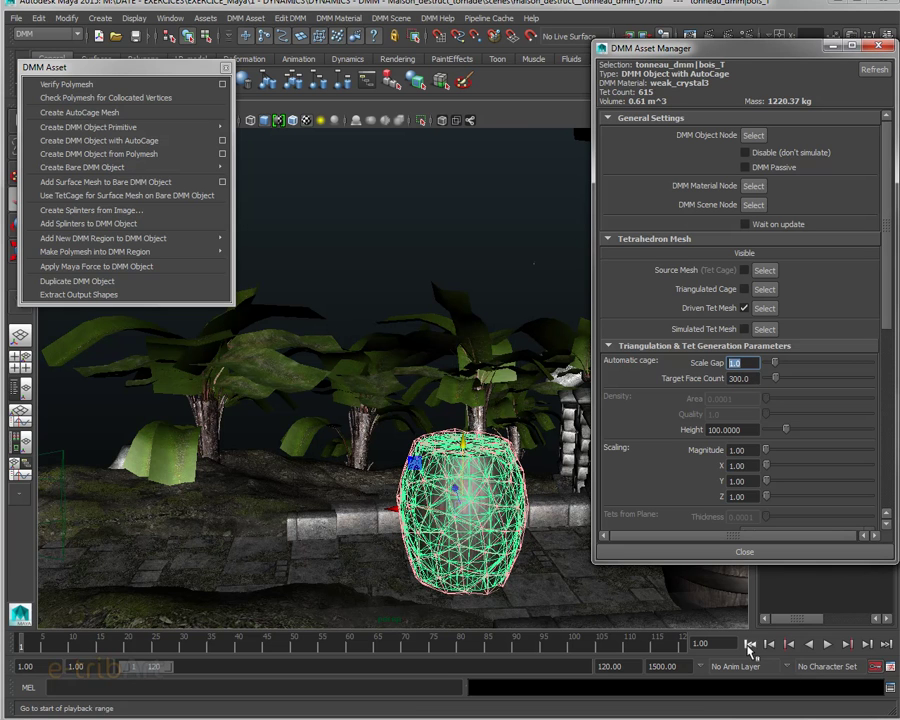
# Step: Play the impact simulation with the 300-face cage, stop it, and return to frame 1
pyautogui.click(828, 645)
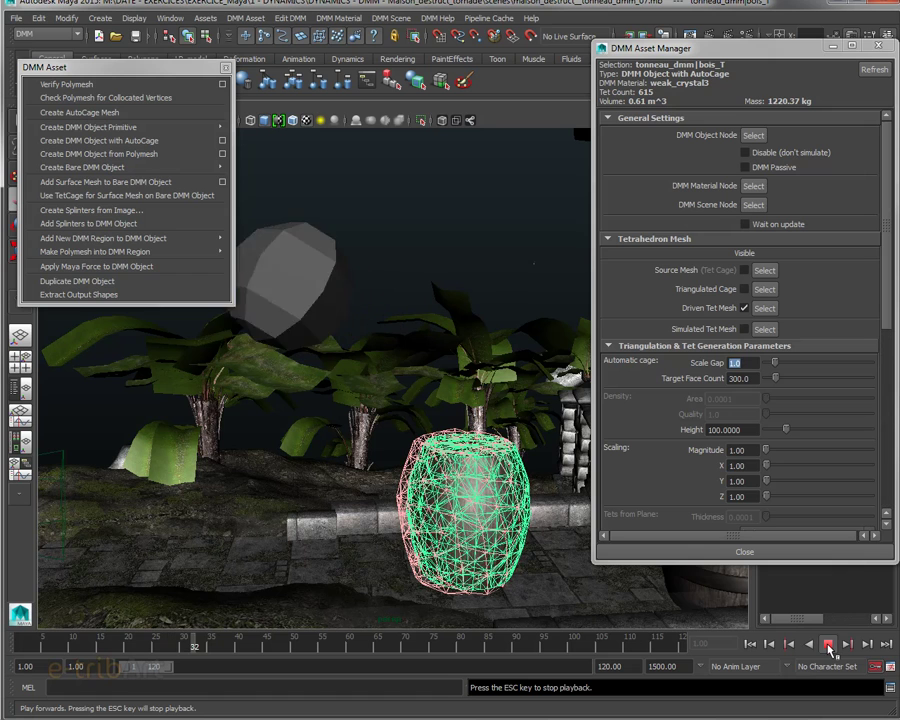
pyautogui.click(829, 645)
pyautogui.click(751, 645)
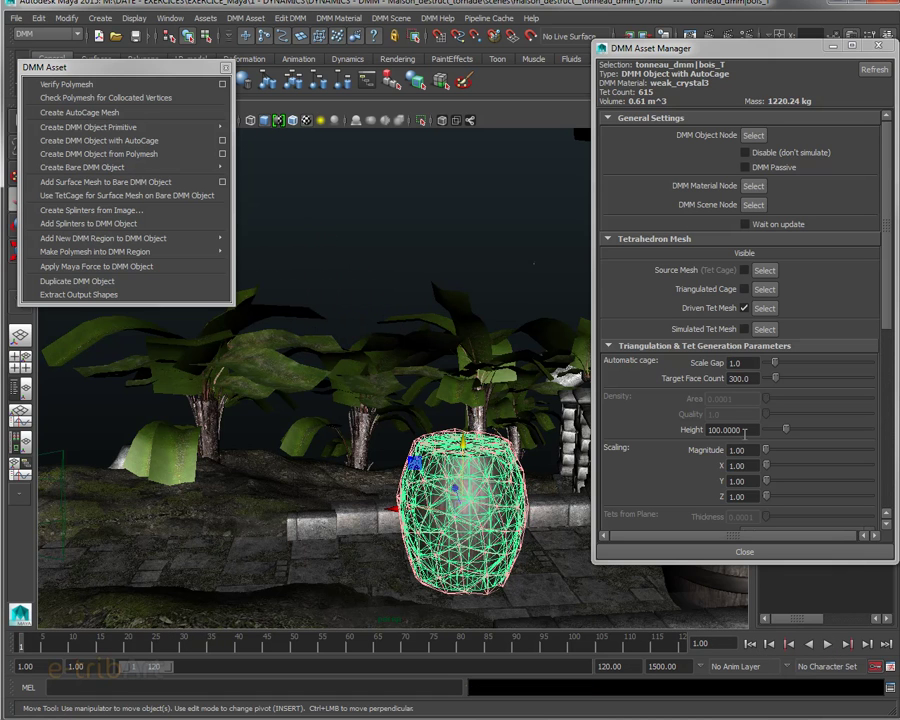
# Step: Try a Scale Gap of 0.1 for the barrel's automatic cage, and replace it with 3.0
pyautogui.click(742, 363)
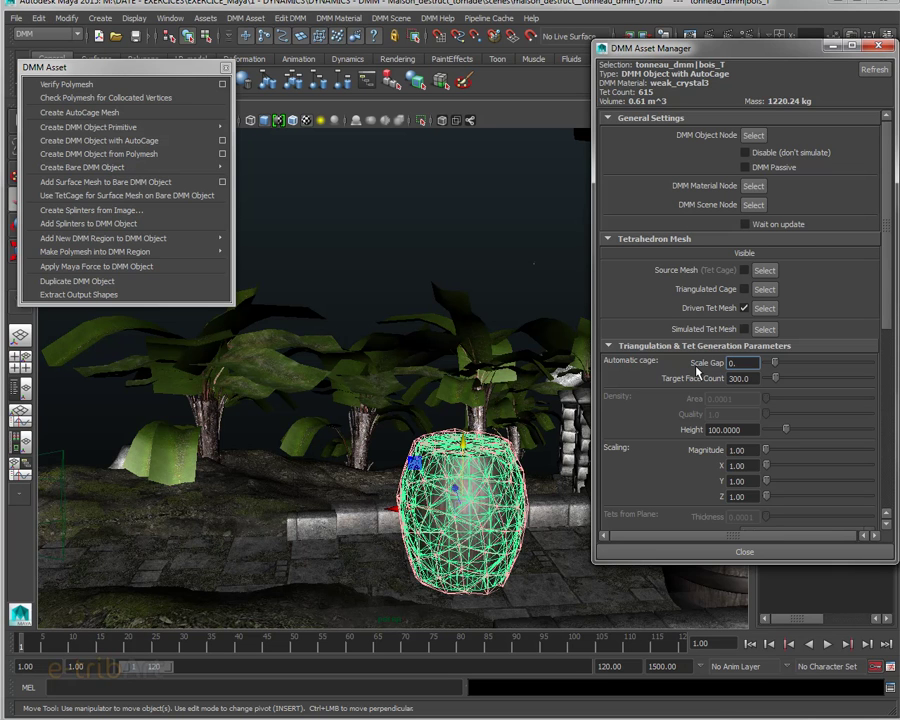
pyautogui.press('Return')
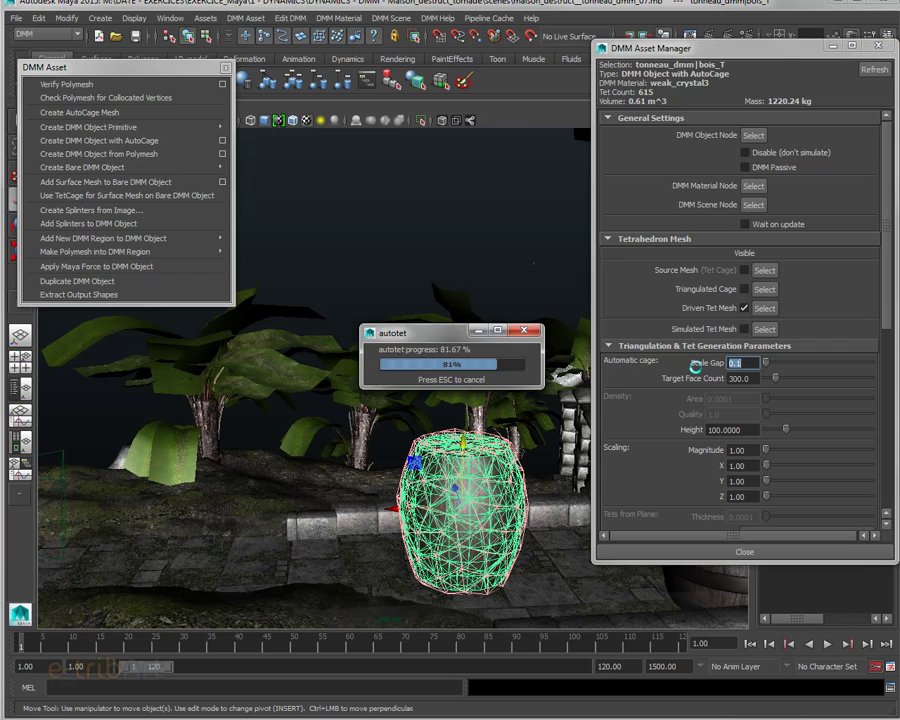
pyautogui.write('3')
pyautogui.press('Return')
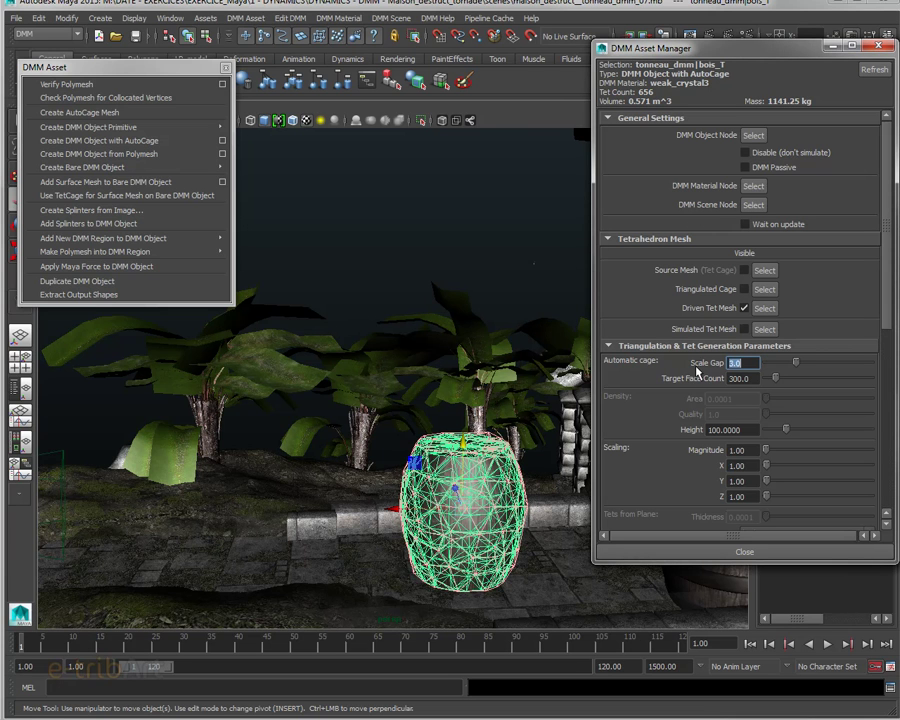
# Step: Play the impact simulation with the barrel cage's 3.0 Scale Gap, stop it, inspect the broken barrel and return to frame 1
pyautogui.click(751, 644)
pyautogui.click(828, 644)
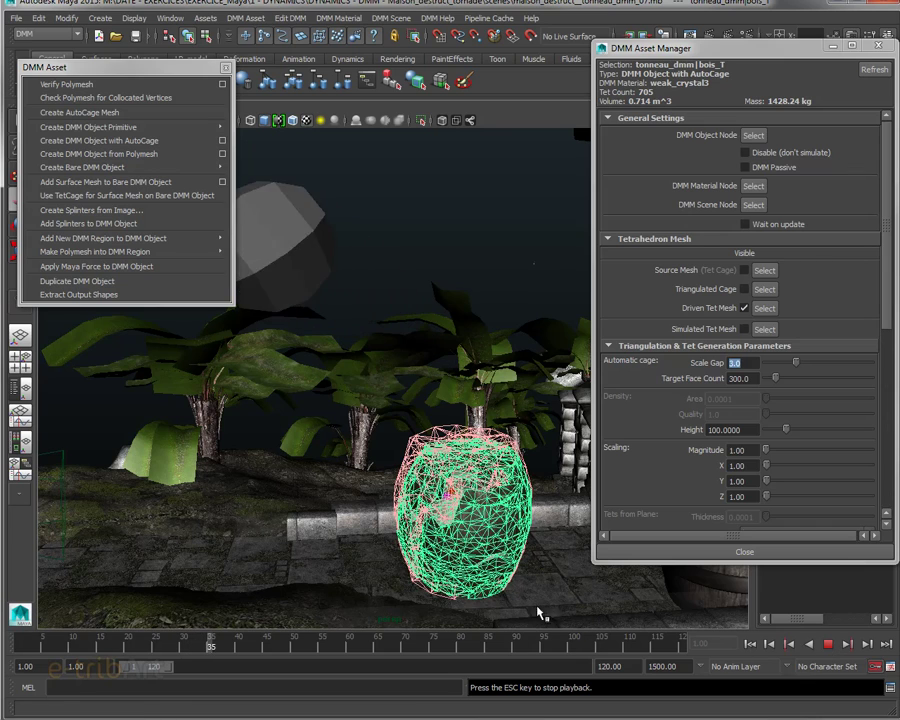
pyautogui.keyDown('alt'); pyautogui.moveTo(512, 580); pyautogui.dragTo(572, 582); pyautogui.keyUp('alt')
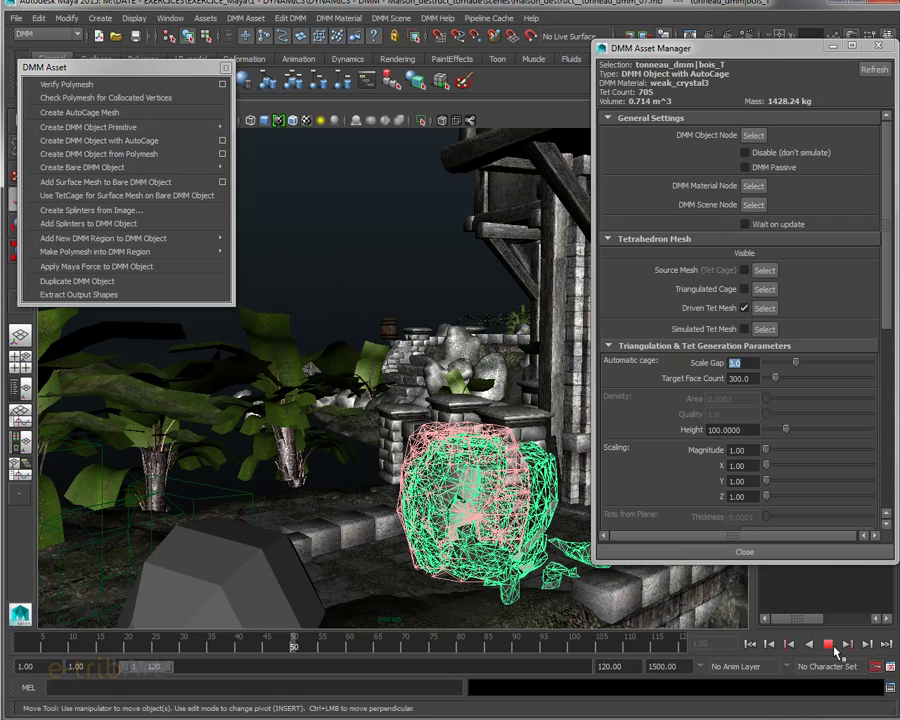
pyautogui.click(436, 301)
pyautogui.keyDown('alt'); pyautogui.moveTo(478, 487); pyautogui.dragTo(480, 525); pyautogui.keyUp('alt')
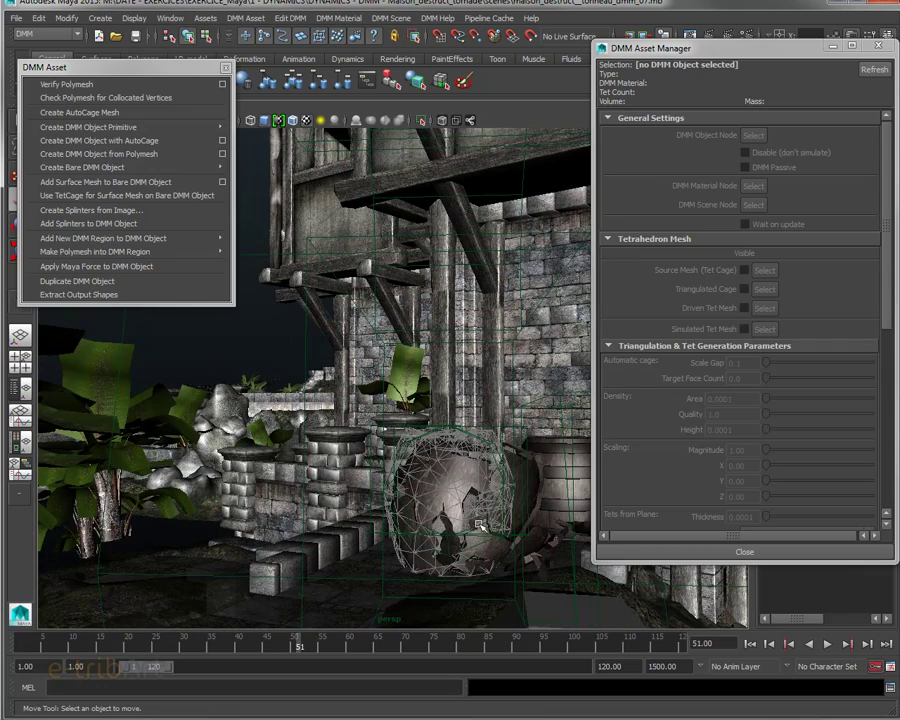
pyautogui.click(749, 644)
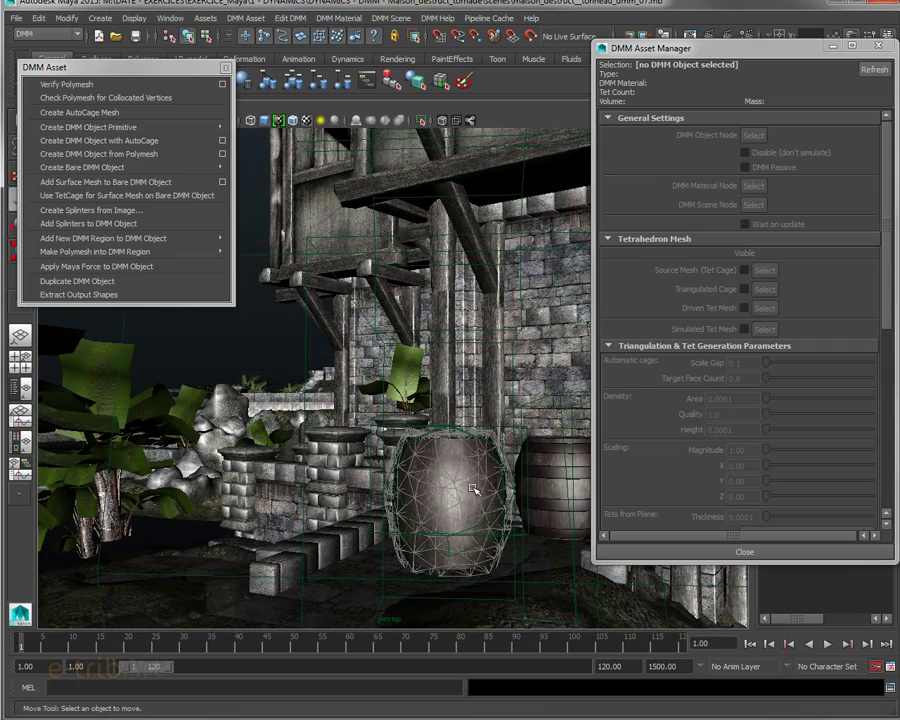
# Step: Select pSphere1 and assign it a new granite DMM material
pyautogui.moveTo(890, 48); pyautogui.dragTo(697, 90)
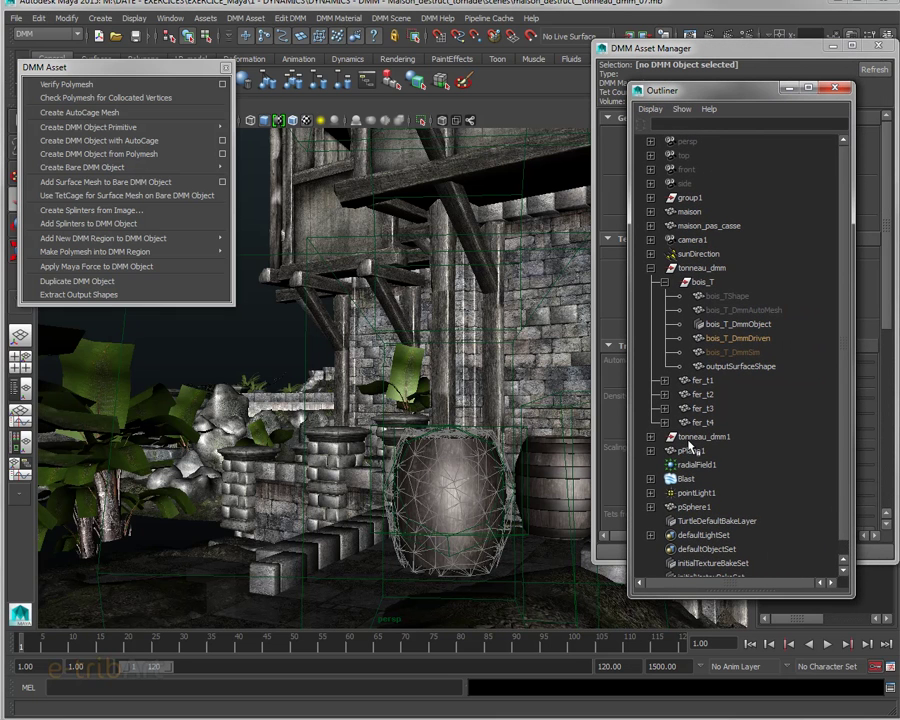
pyautogui.click(680, 507)
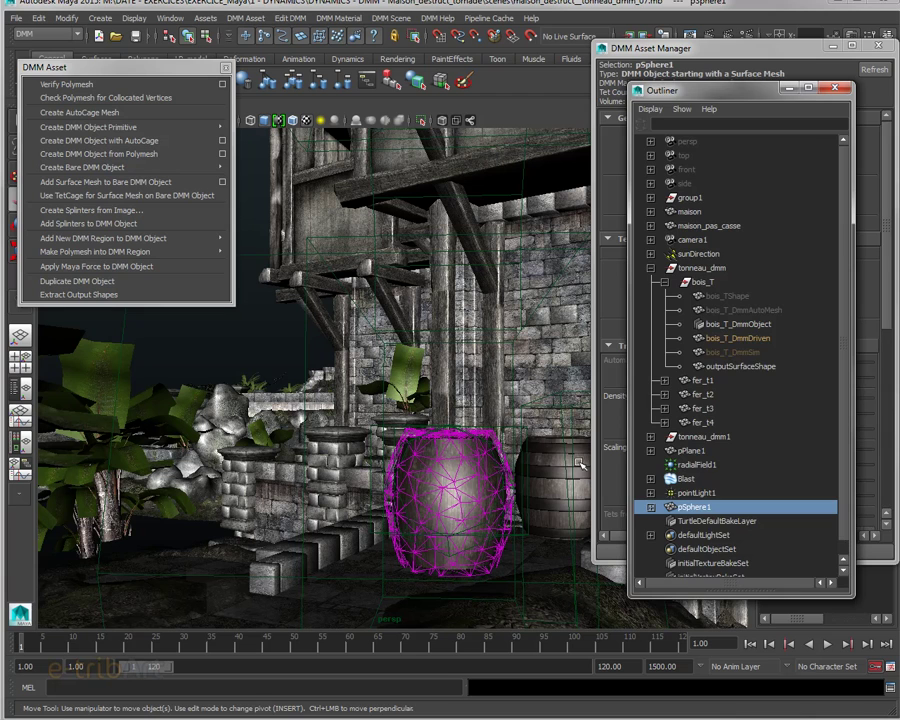
pyautogui.click(838, 89)
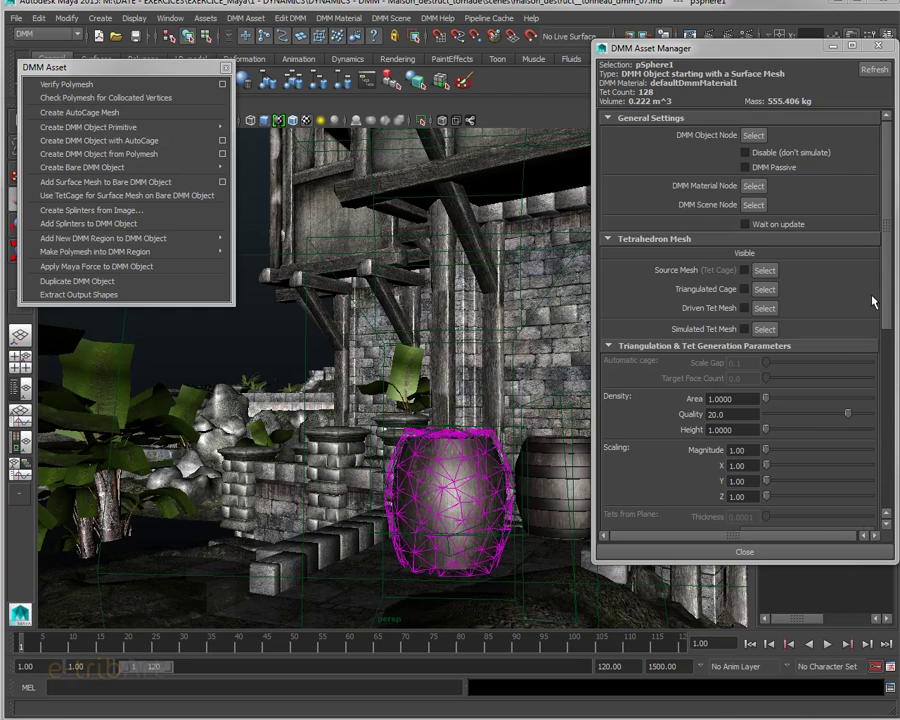
pyautogui.click(338, 18)
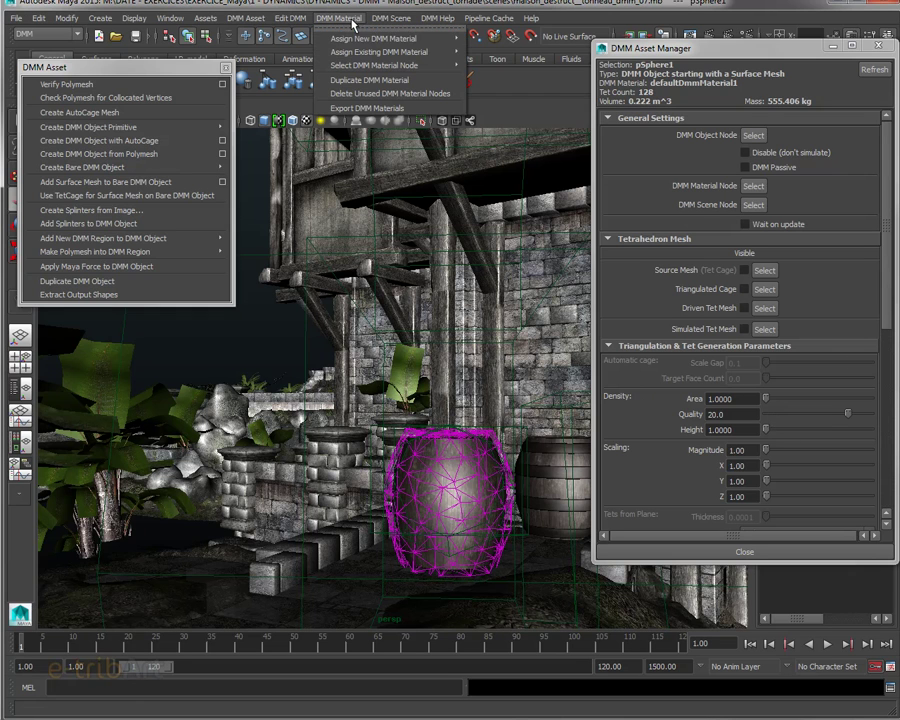
pyautogui.moveTo(352, 44)
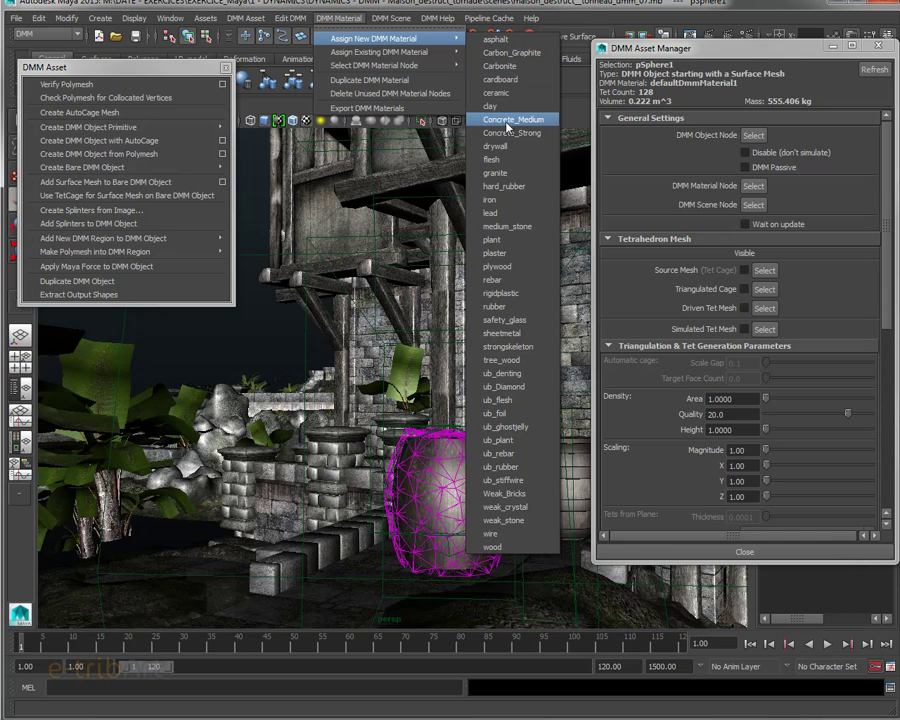
pyautogui.click(496, 173)
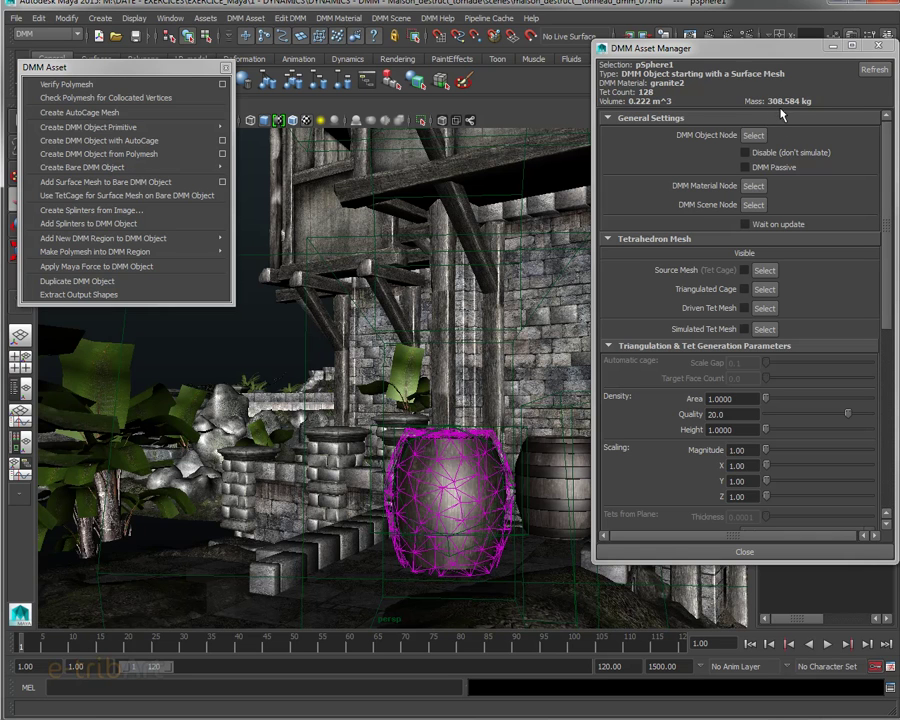
# Step: Play the granite sphere's impact, pausing at frame 32 and stopping at frame 54 to inspect the barrel fragments from other angles
pyautogui.click(828, 645)
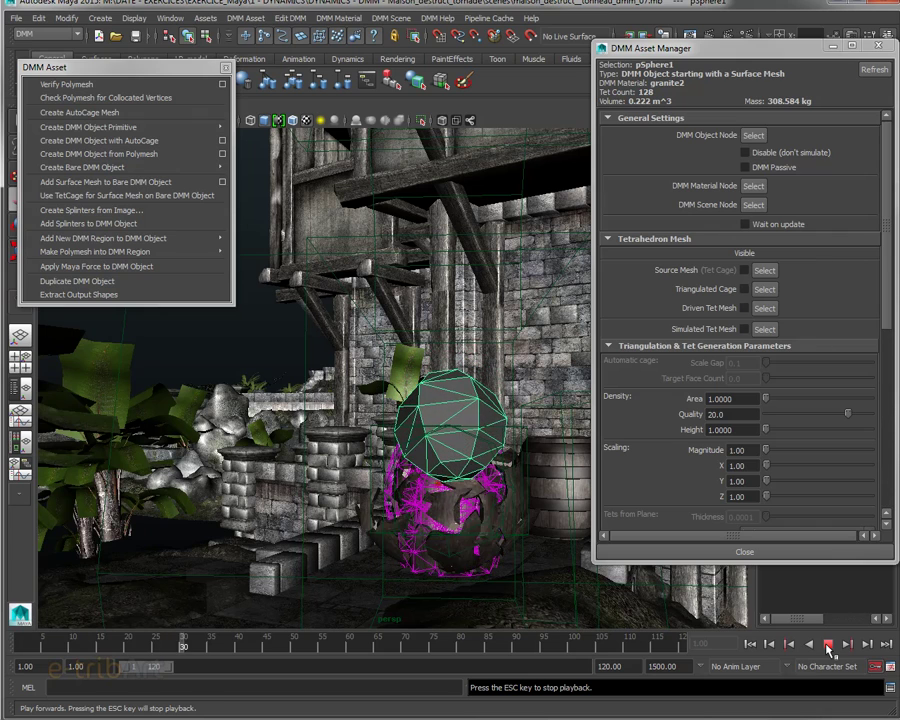
pyautogui.click(828, 645)
pyautogui.keyDown('alt'); pyautogui.moveTo(493, 540); pyautogui.dragTo(305, 335); pyautogui.keyUp('alt')
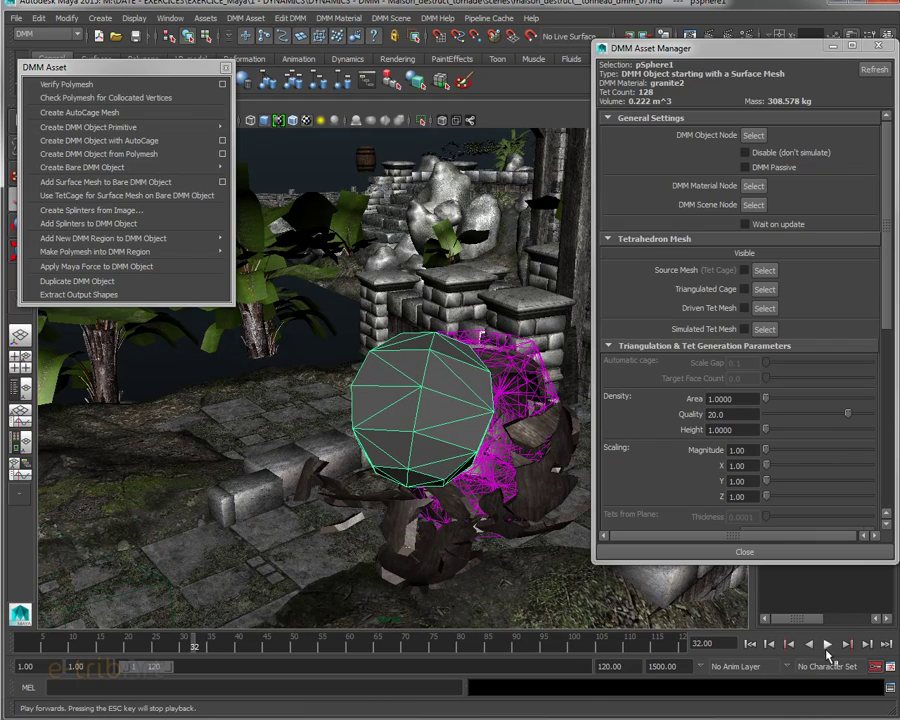
pyautogui.click(827, 646)
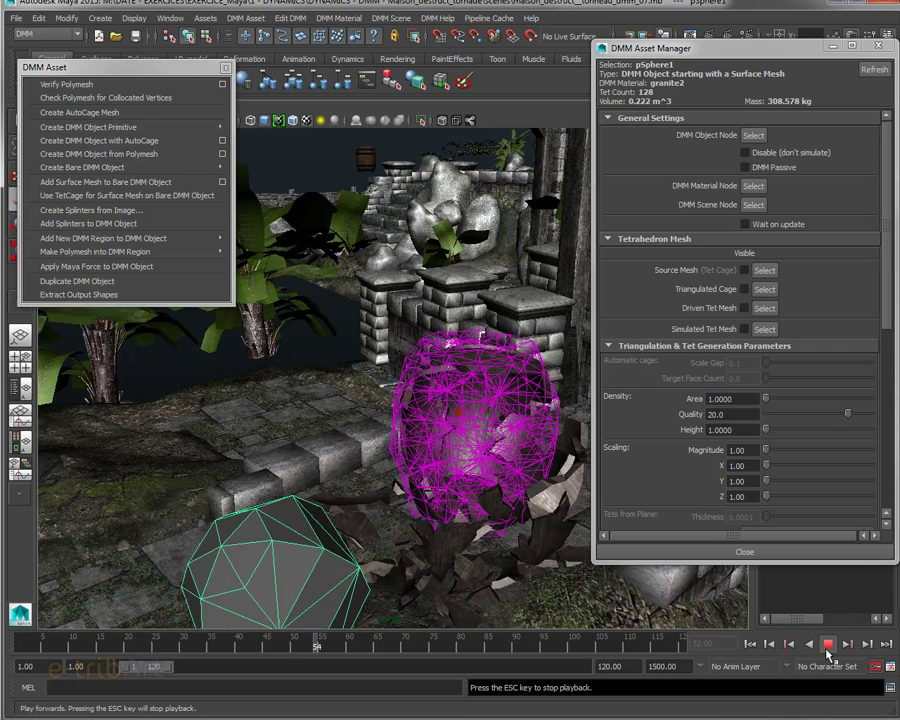
pyautogui.click(827, 646)
pyautogui.keyDown('alt'); pyautogui.moveTo(480, 590); pyautogui.dragTo(450, 530); pyautogui.keyUp('alt')
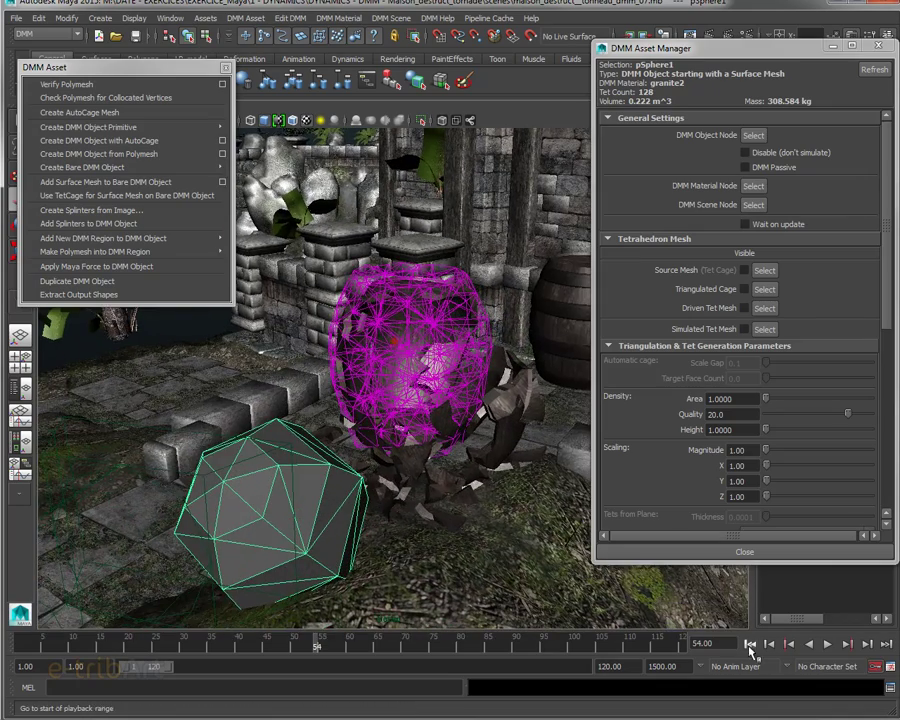
# Step: Replay the granite sphere's impact from frame 1, stop at frame 41 and rewind to the start
pyautogui.click(750, 644)
pyautogui.click(827, 645)
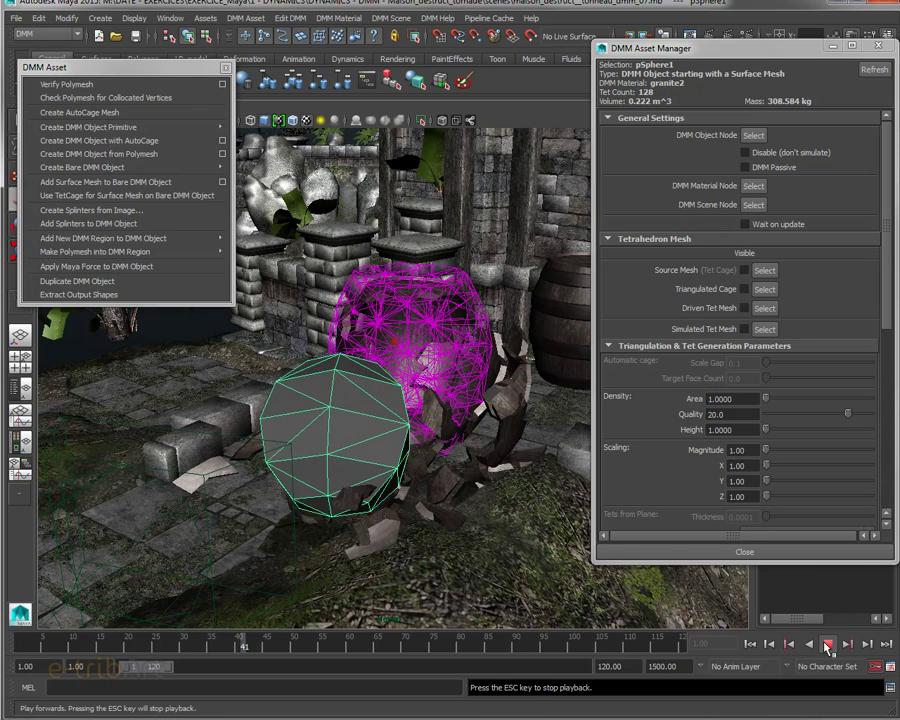
pyautogui.click(828, 647)
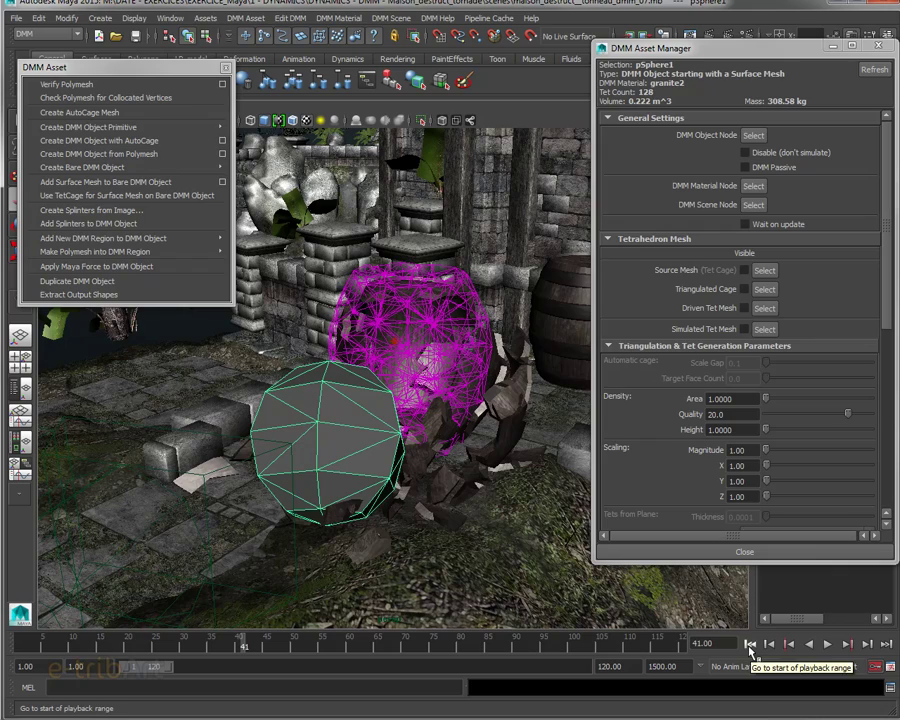
pyautogui.click(751, 647)
pyautogui.keyDown('alt'); pyautogui.moveTo(412, 352); pyautogui.dragTo(460, 385); pyautogui.keyUp('alt')
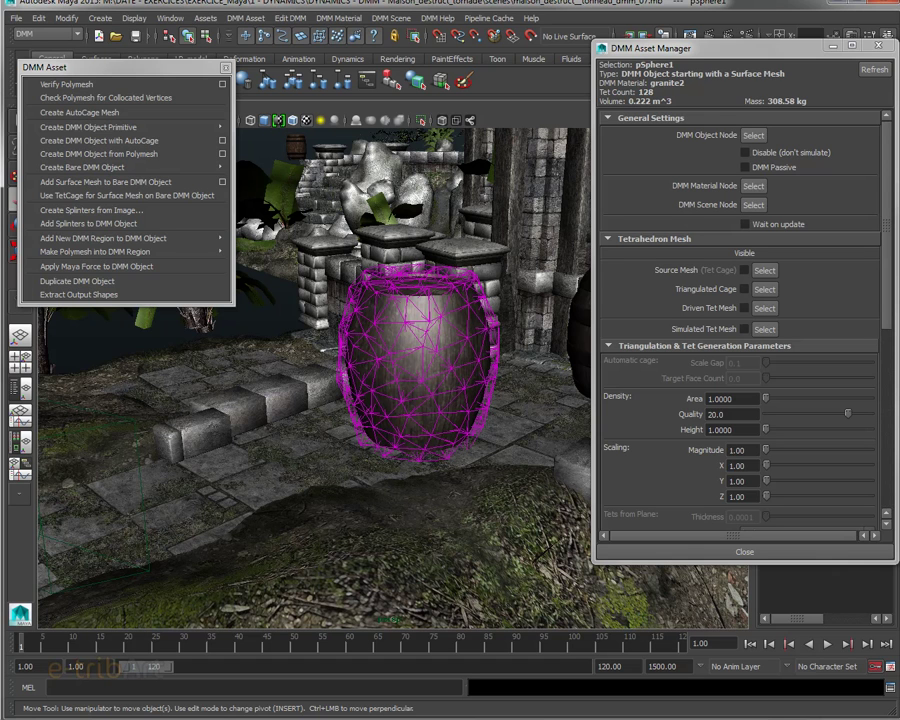
# Step: Deselect everything, switch to the Dynamics menu set and create a radial field
pyautogui.moveTo(886, 235); pyautogui.dragTo(881, 230)
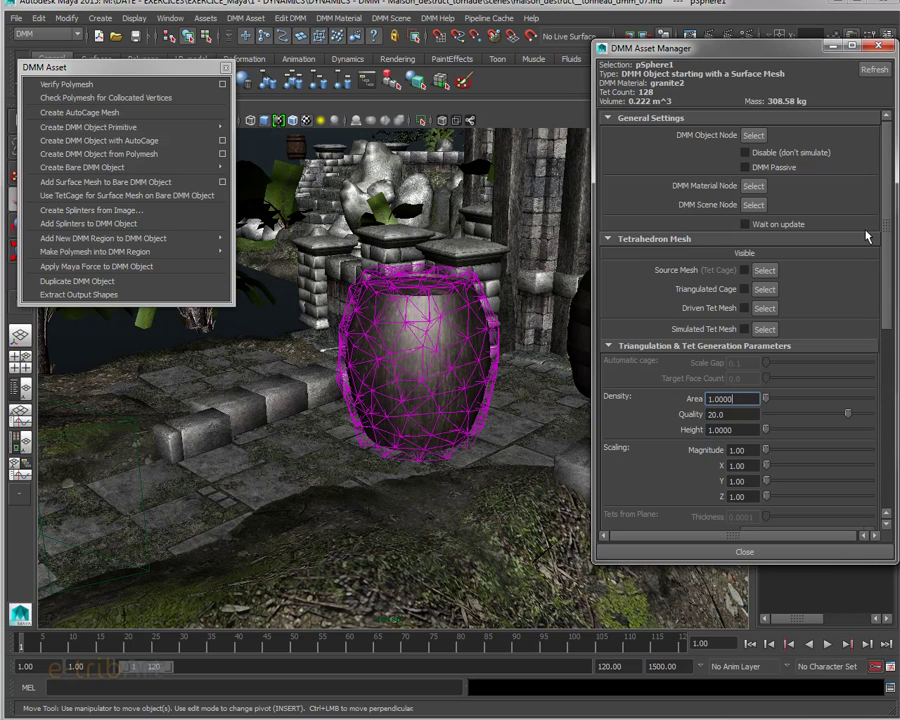
pyautogui.scroll(-8, 447, 382)
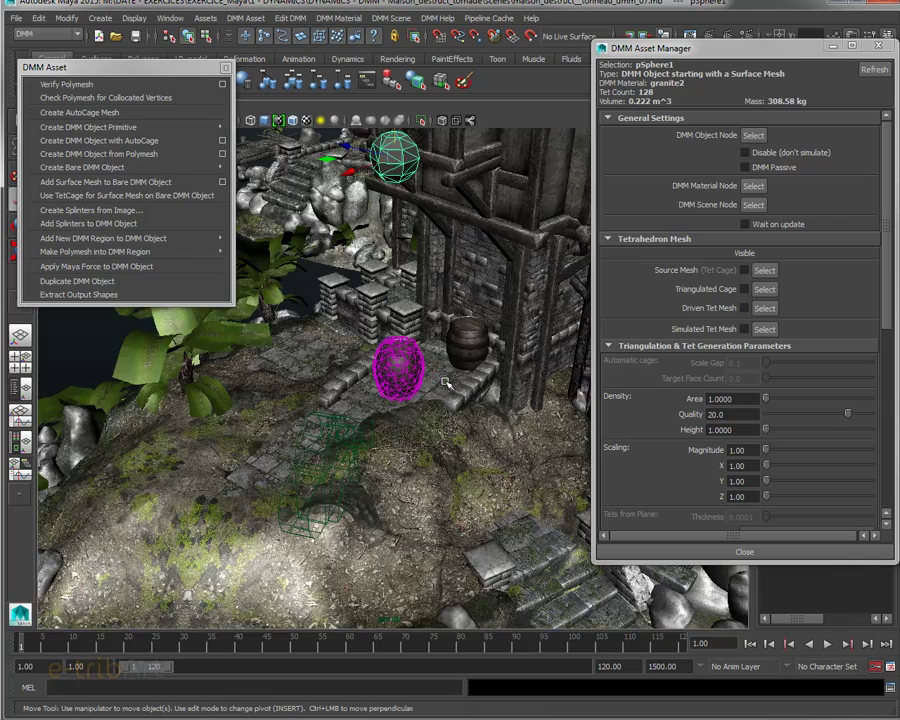
pyautogui.keyDown('alt'); pyautogui.moveTo(446, 382); pyautogui.dragTo(432, 403, button='middle'); pyautogui.keyUp('alt')
pyautogui.keyDown('alt'); pyautogui.moveTo(432, 403); pyautogui.dragTo(422, 389); pyautogui.keyUp('alt')
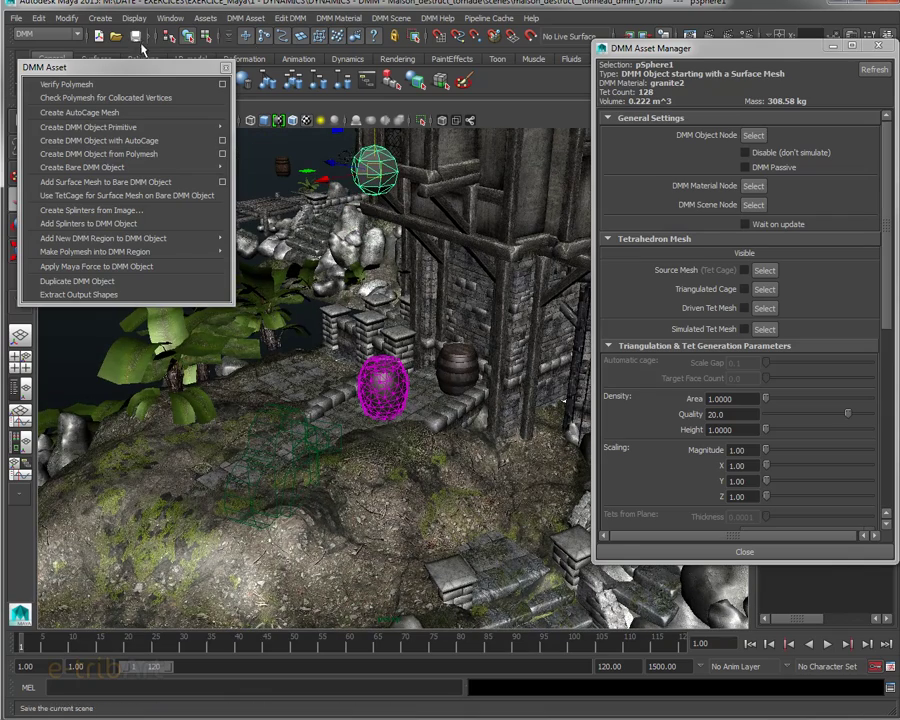
pyautogui.click(258, 166)
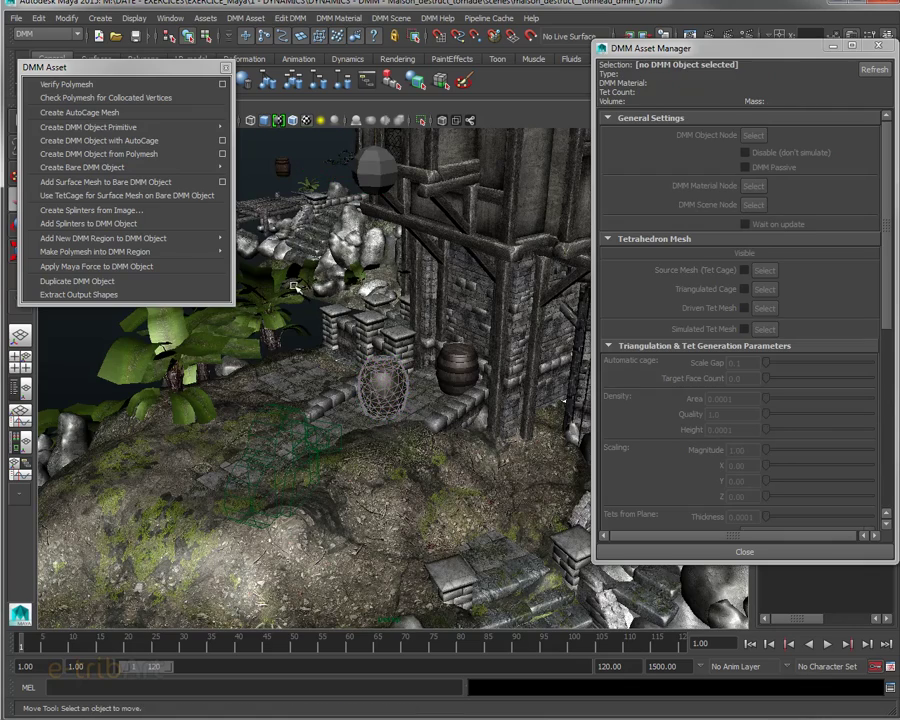
pyautogui.keyDown('alt'); pyautogui.moveTo(330, 323); pyautogui.dragTo(325, 303); pyautogui.keyUp('alt')
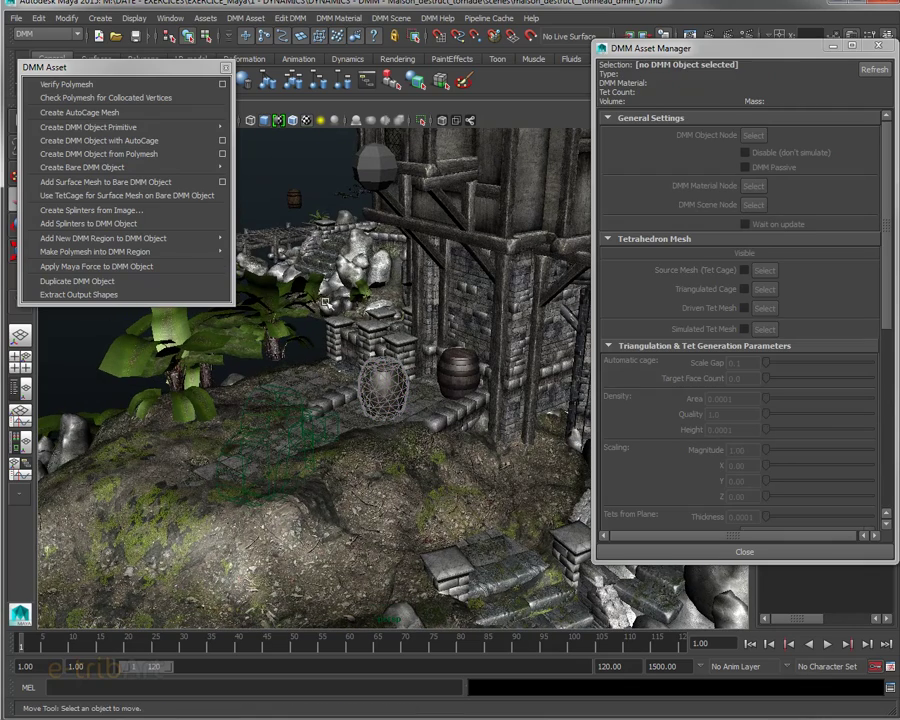
pyautogui.click(30, 33)
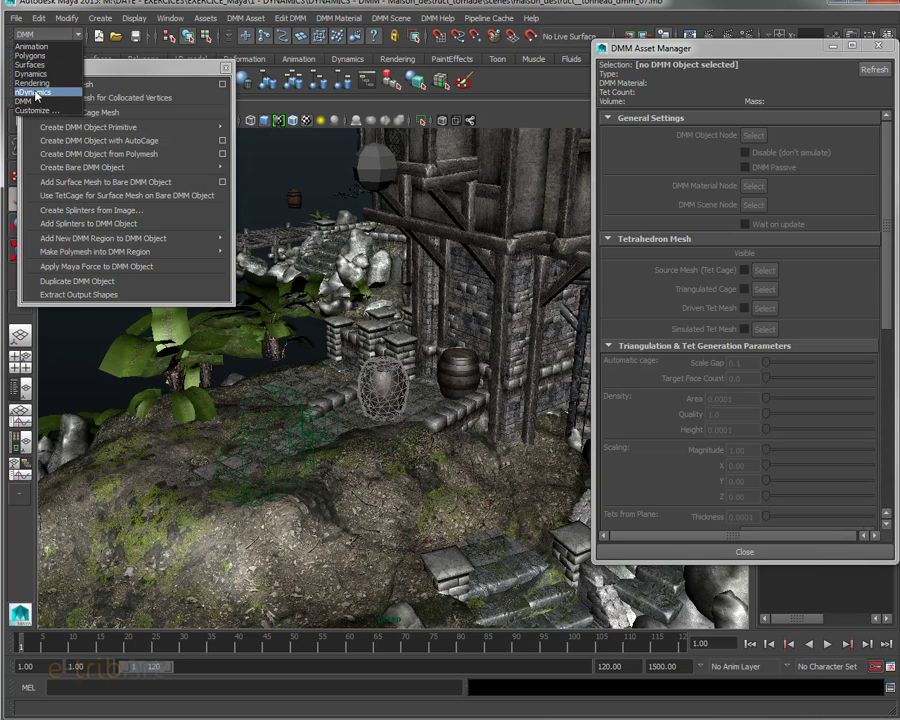
pyautogui.click(32, 74)
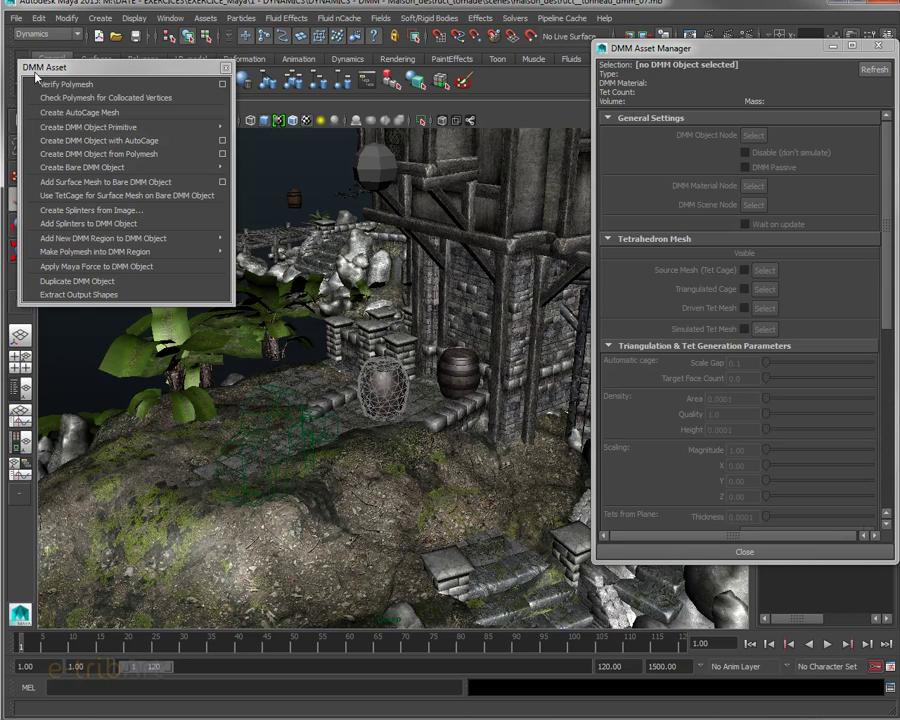
pyautogui.click(379, 19)
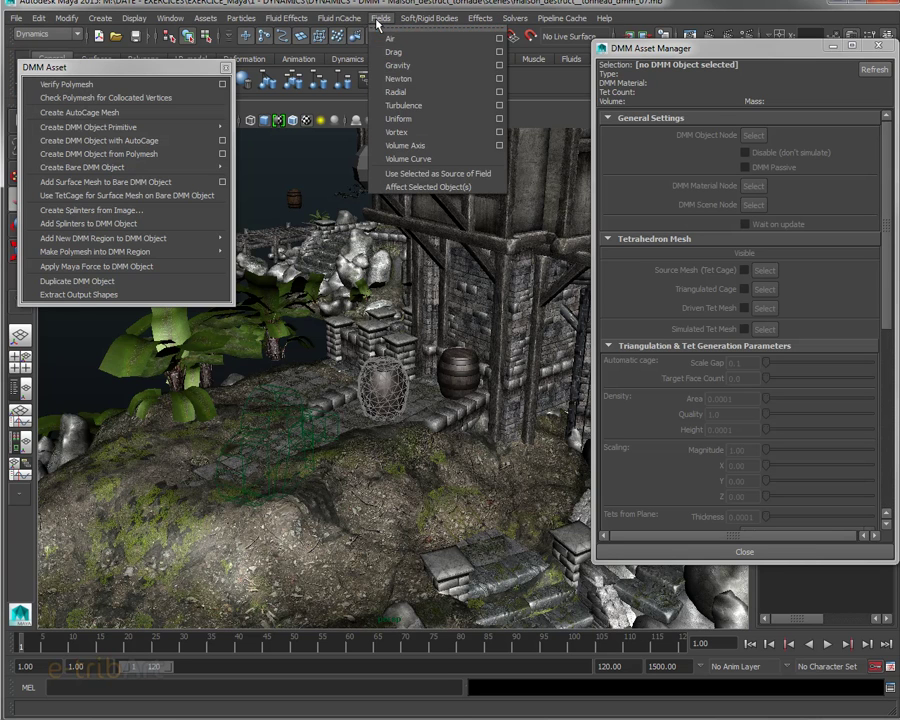
pyautogui.click(393, 92)
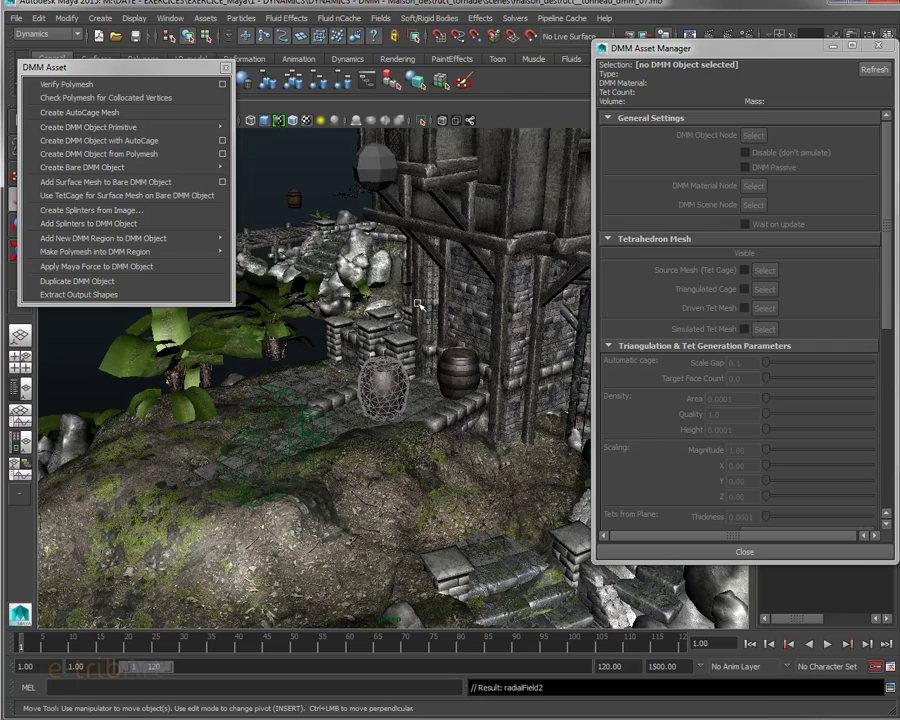
# Step: Move the new radial field across the ground plane to the barrel, about 11.04 cm in X and 3.79 cm in Z
pyautogui.scroll(-5, 390, 380)
pyautogui.keyDown('alt'); pyautogui.moveTo(428, 336); pyautogui.dragTo(425, 340); pyautogui.keyUp('alt')
pyautogui.keyDown('alt'); pyautogui.moveTo(523, 346); pyautogui.dragTo(390, 290, button='middle'); pyautogui.keyUp('alt')
pyautogui.moveTo(459, 303); pyautogui.dragTo(226, 385)
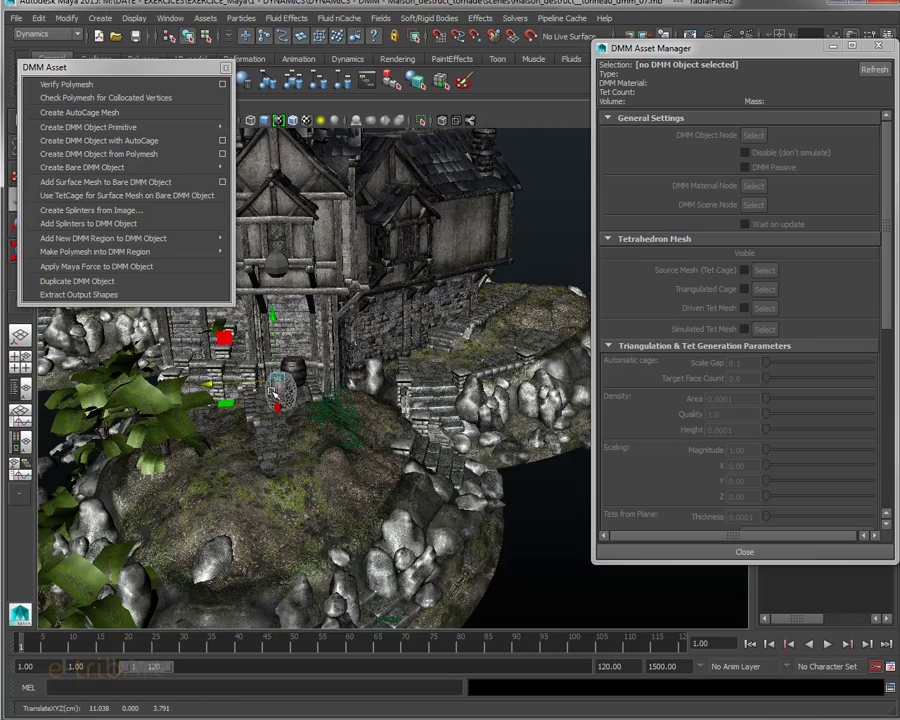
# Step: Adjust the new radial field's horizontal position and height so it sits inside the caged barrel
pyautogui.scroll(4, 240, 398)
pyautogui.scroll(2, 241, 398)
pyautogui.keyDown('alt'); pyautogui.moveTo(241, 398); pyautogui.dragTo(525, 358, button='middle'); pyautogui.keyUp('alt')
pyautogui.keyDown('alt'); pyautogui.moveTo(525, 358); pyautogui.dragTo(313, 385); pyautogui.keyUp('alt')
pyautogui.moveTo(254, 345); pyautogui.dragTo(268, 339)
pyautogui.moveTo(320, 277); pyautogui.dragTo(334, 343)
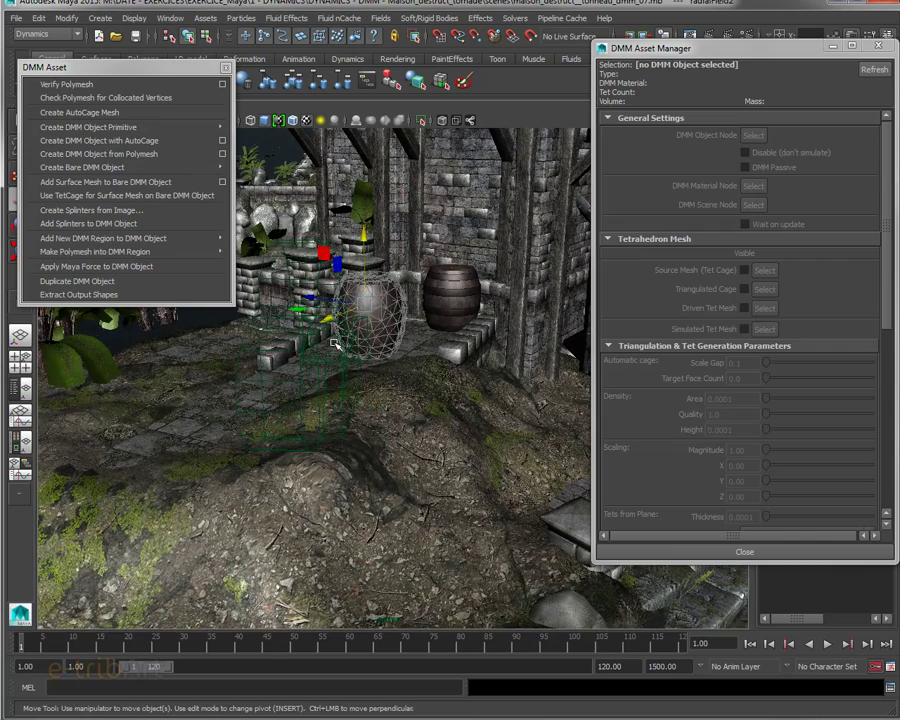
pyautogui.scroll(4, 335, 345)
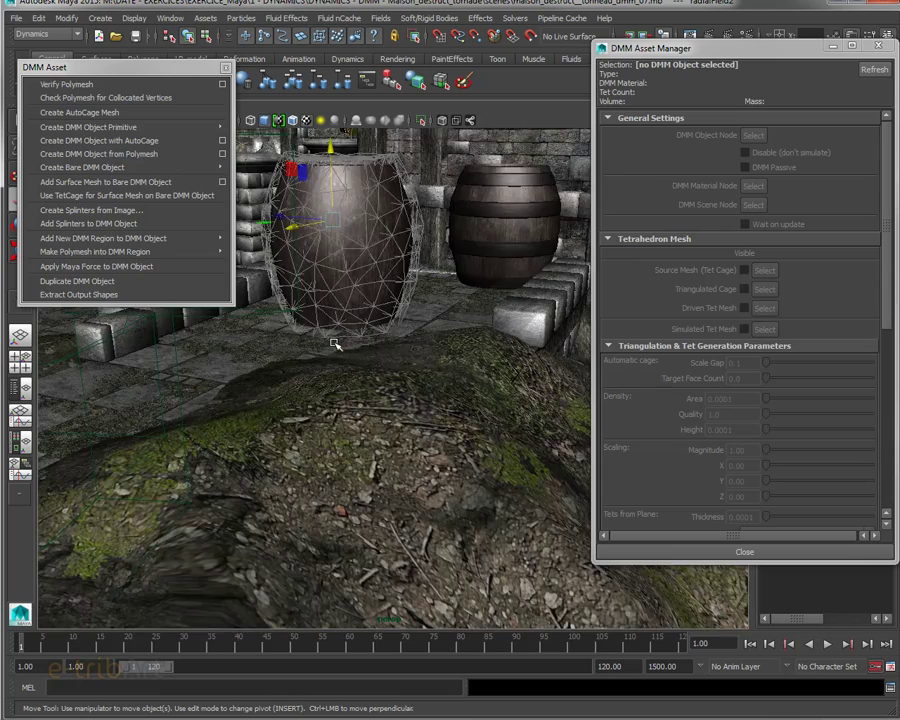
pyautogui.keyDown('alt'); pyautogui.moveTo(339, 343); pyautogui.dragTo(358, 374, button='middle'); pyautogui.keyUp('alt')
pyautogui.keyDown('alt'); pyautogui.moveTo(356, 340); pyautogui.dragTo(352, 372); pyautogui.keyUp('alt')
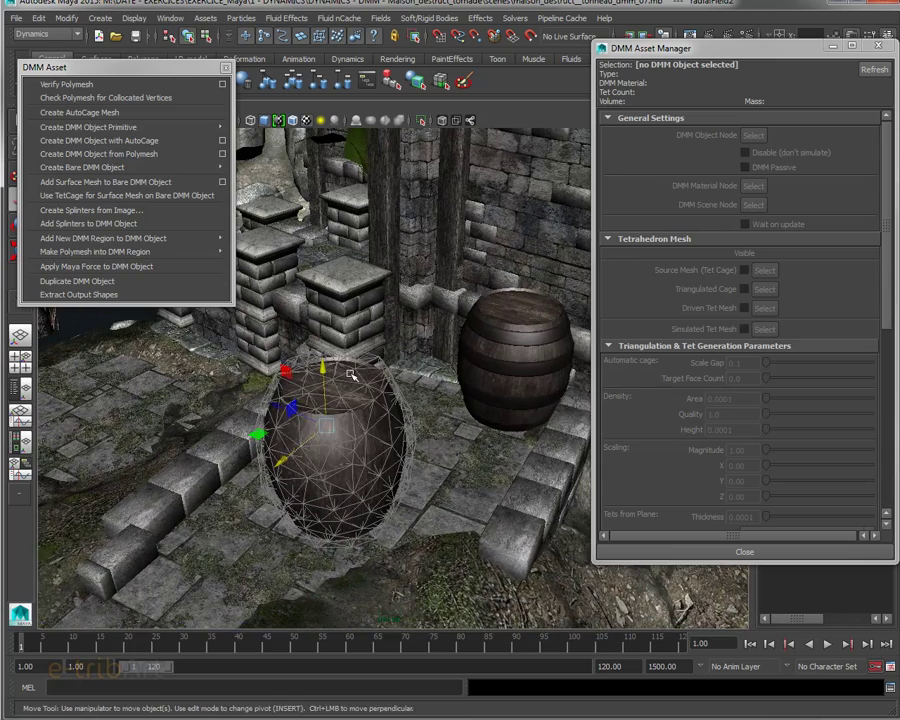
pyautogui.keyDown('alt'); pyautogui.moveTo(352, 372); pyautogui.dragTo(367, 358, button='middle'); pyautogui.keyUp('alt')
pyautogui.scroll(2, 368, 358)
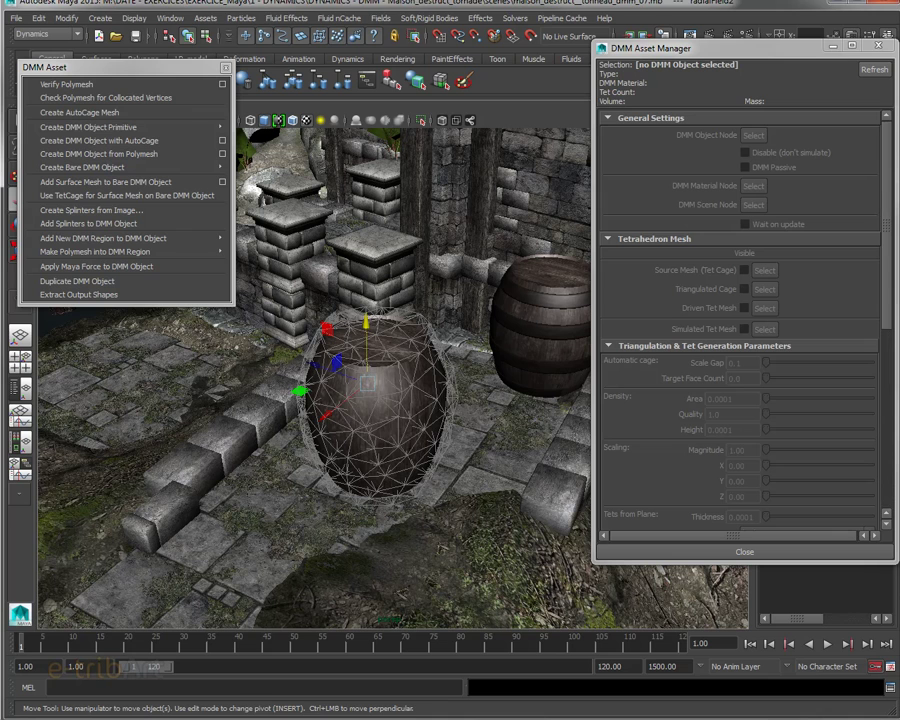
# Step: Remove the newly added radial field, select the existing radialField1 inside the barrel and bring up the Outliner
pyautogui.click(370, 401)
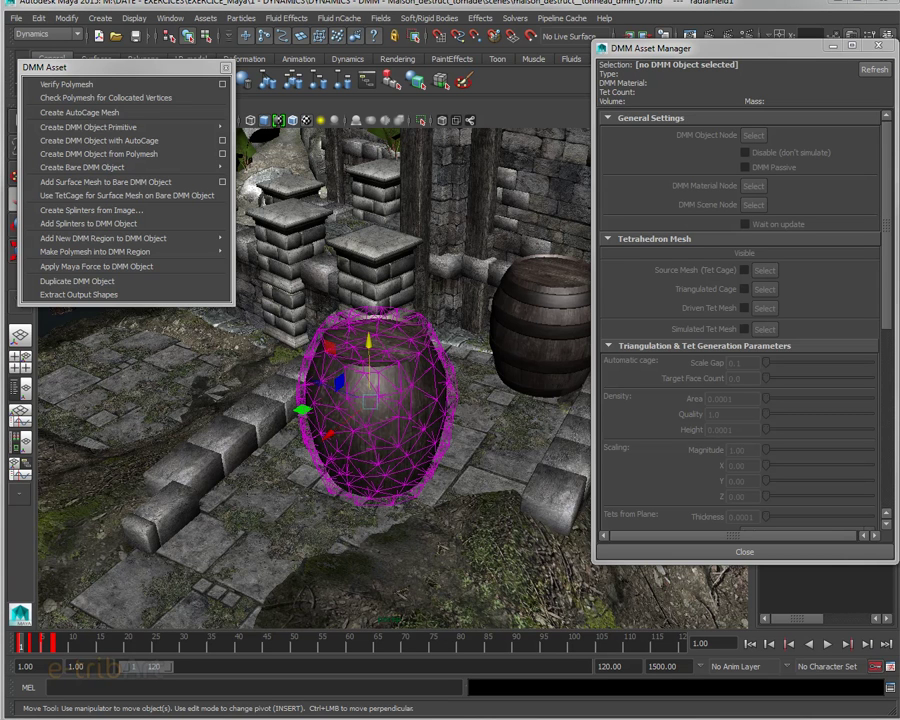
pyautogui.hotkey('ctrl', 'z')
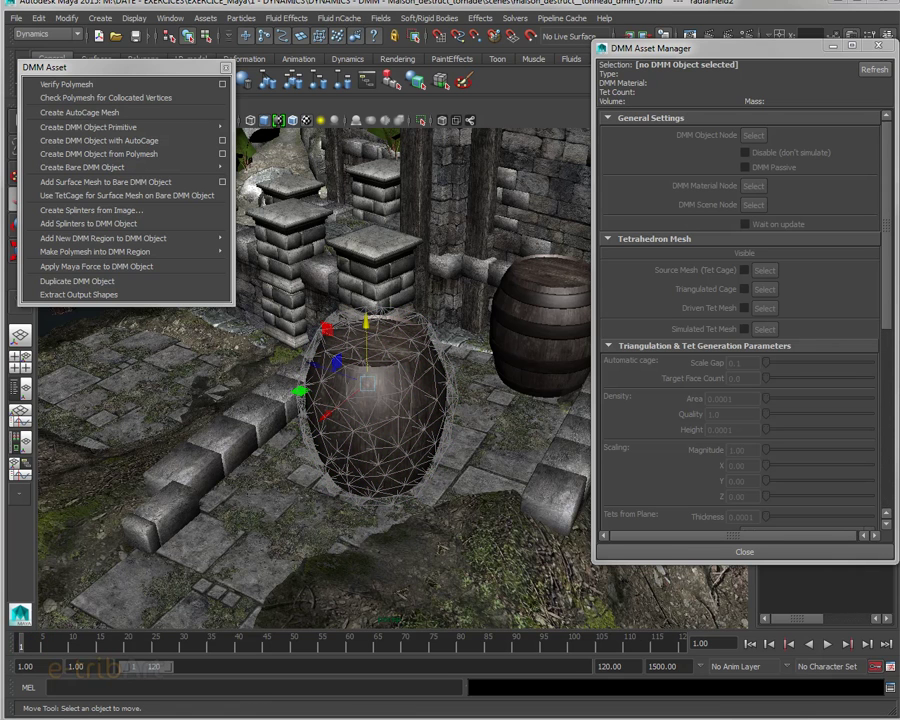
pyautogui.click(368, 400)
pyautogui.moveTo(899, 112); pyautogui.dragTo(680, 98)
pyautogui.keyDown('alt'); pyautogui.moveTo(405, 468); pyautogui.dragTo(394, 446); pyautogui.keyUp('alt')
pyautogui.keyDown('alt'); pyautogui.moveTo(397, 449); pyautogui.dragTo(418, 499, button='middle'); pyautogui.keyUp('alt')
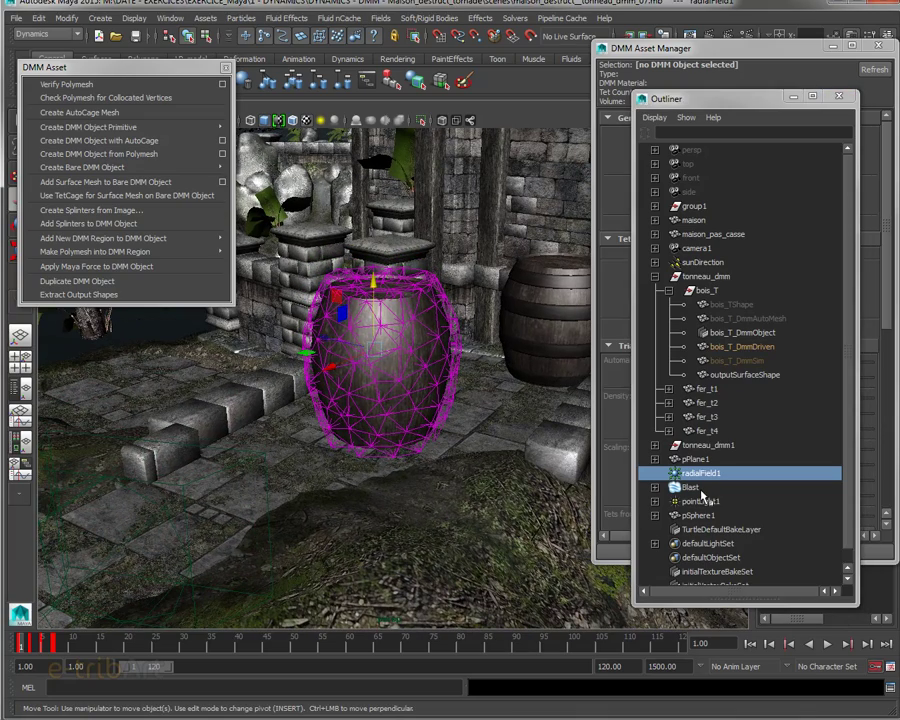
# Step: Select bois_T together with radialField1 and switch to the DMM menu set
pyautogui.click(703, 291)
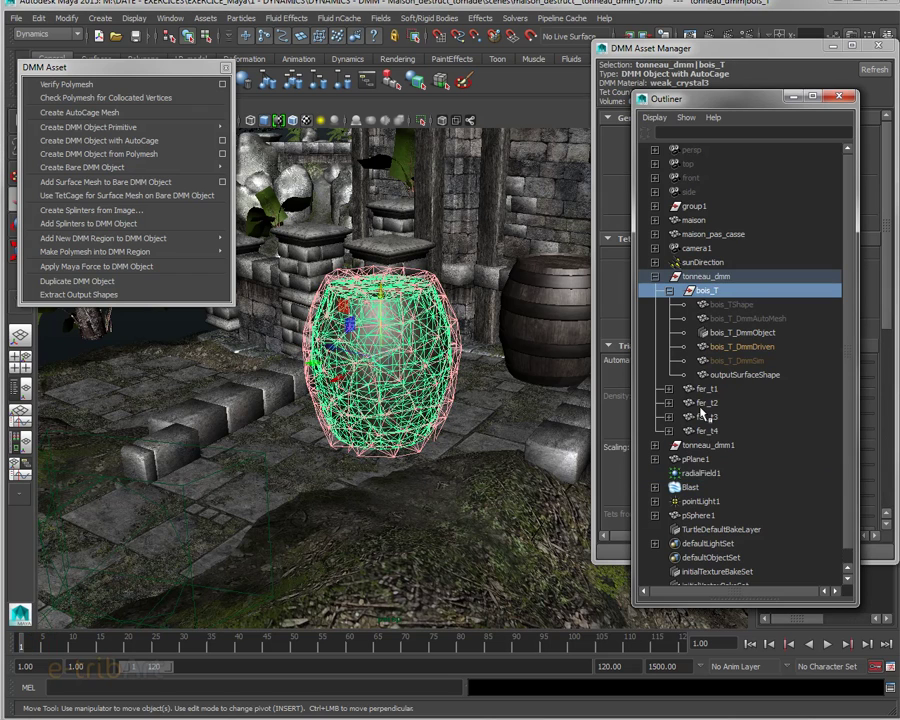
pyautogui.keyDown('ctrl'); pyautogui.click(700, 473); pyautogui.keyUp('ctrl')
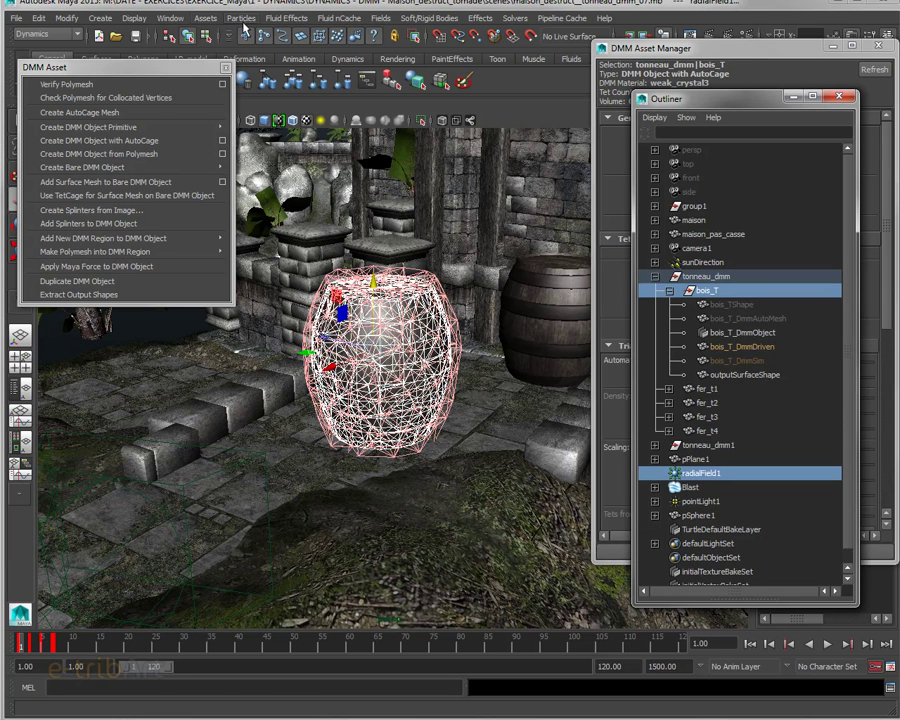
pyautogui.click(45, 34)
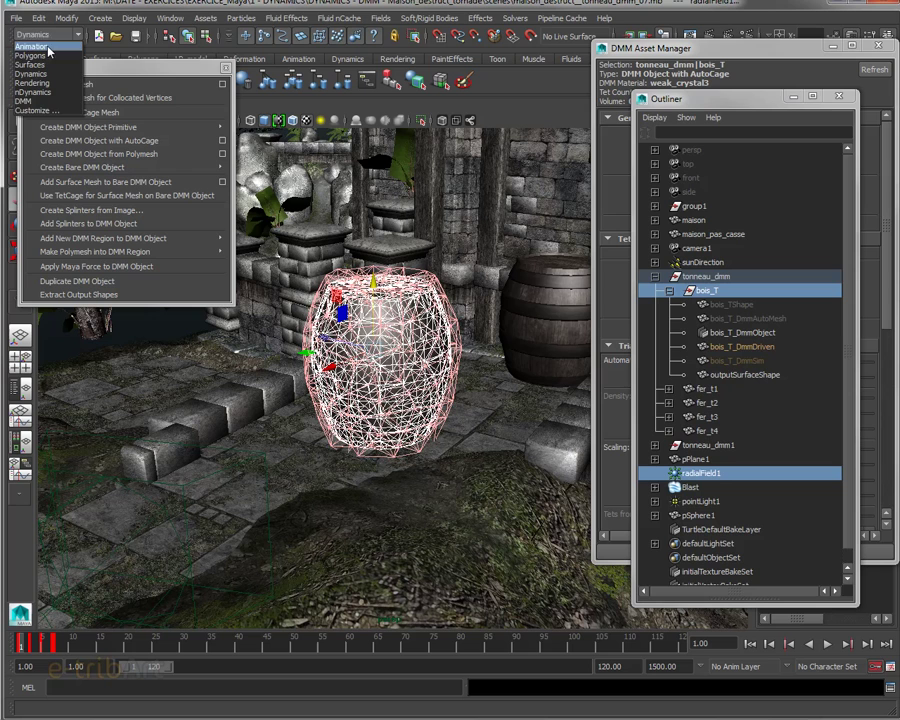
pyautogui.click(40, 102)
pyautogui.click(290, 19)
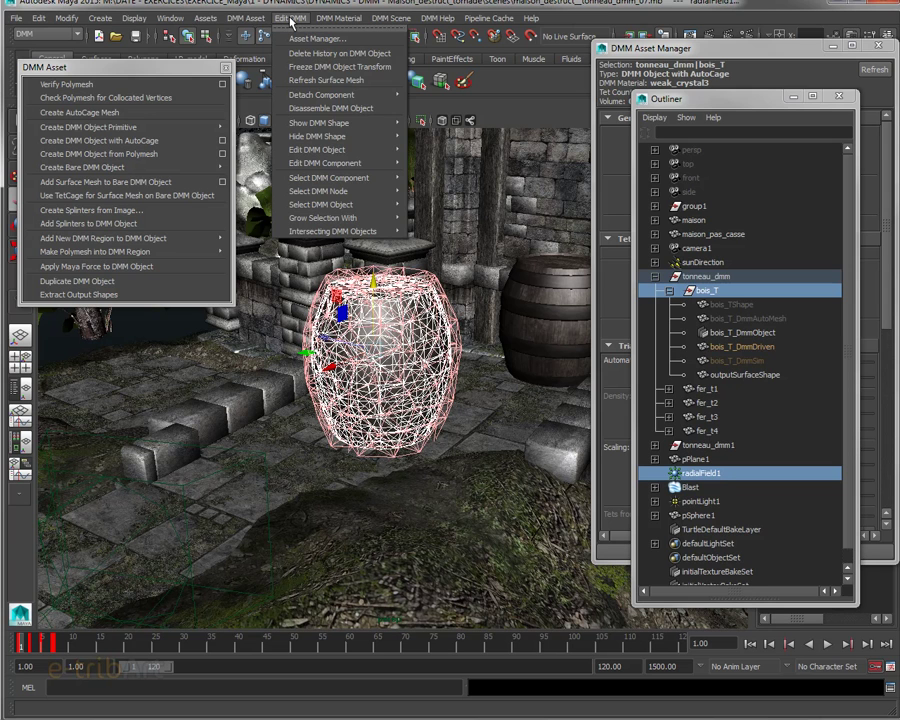
pyautogui.click(119, 70)
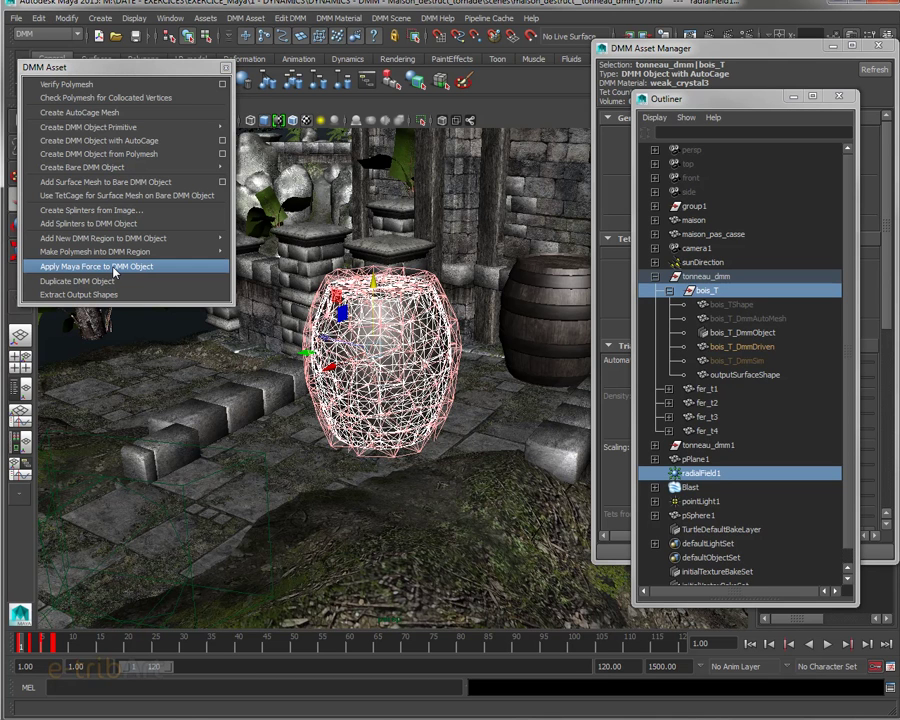
# Step: Check the Maya Forces linked to bois_T in the DMM Asset Manager and select radialField1 from there
pyautogui.click(626, 53)
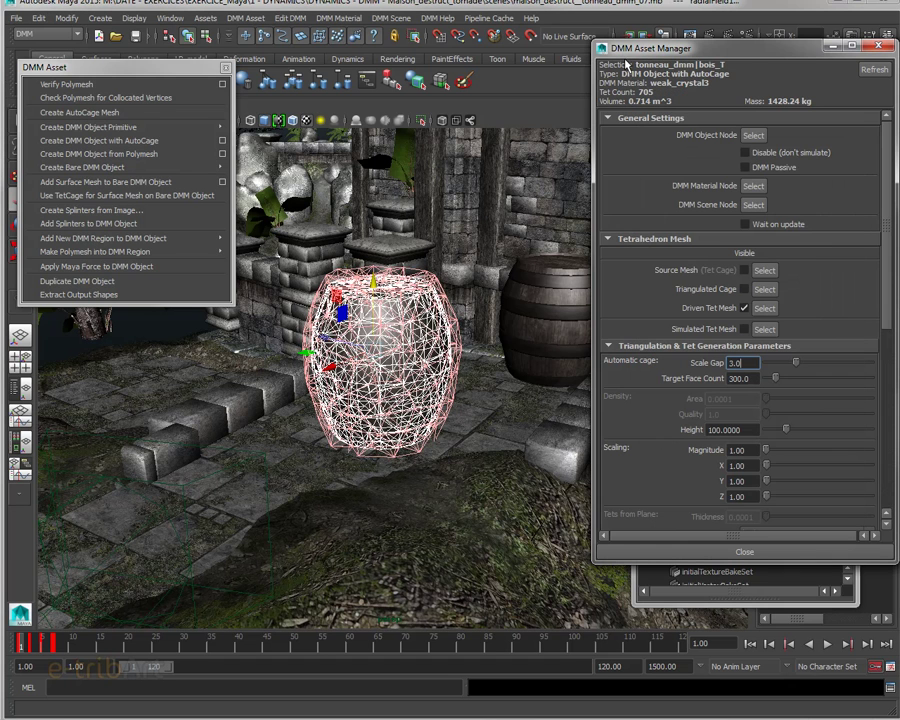
pyautogui.moveTo(635, 51); pyautogui.dragTo(403, 33)
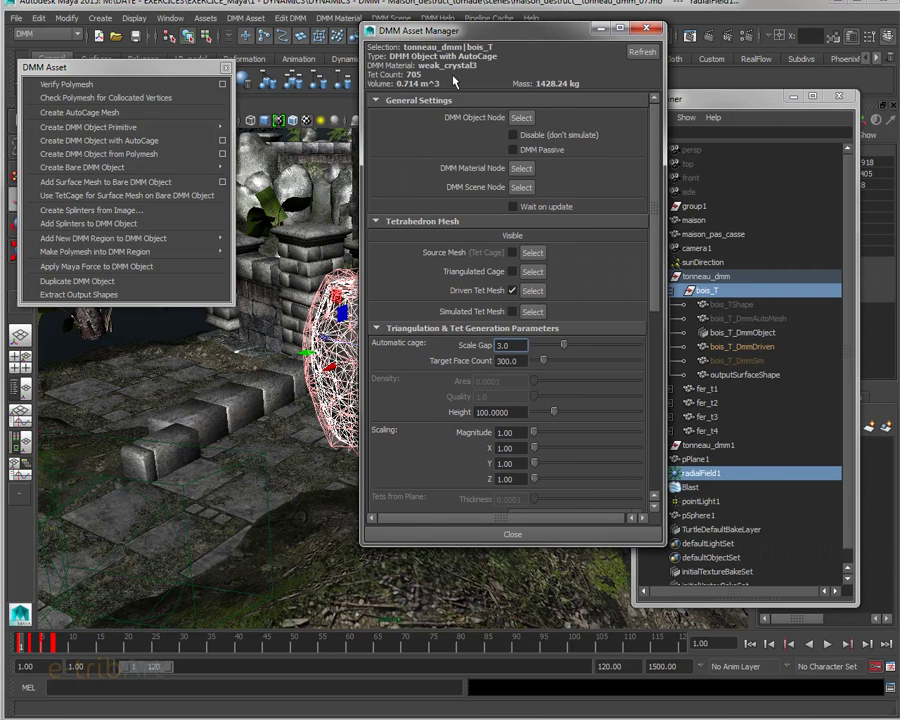
pyautogui.click(688, 109)
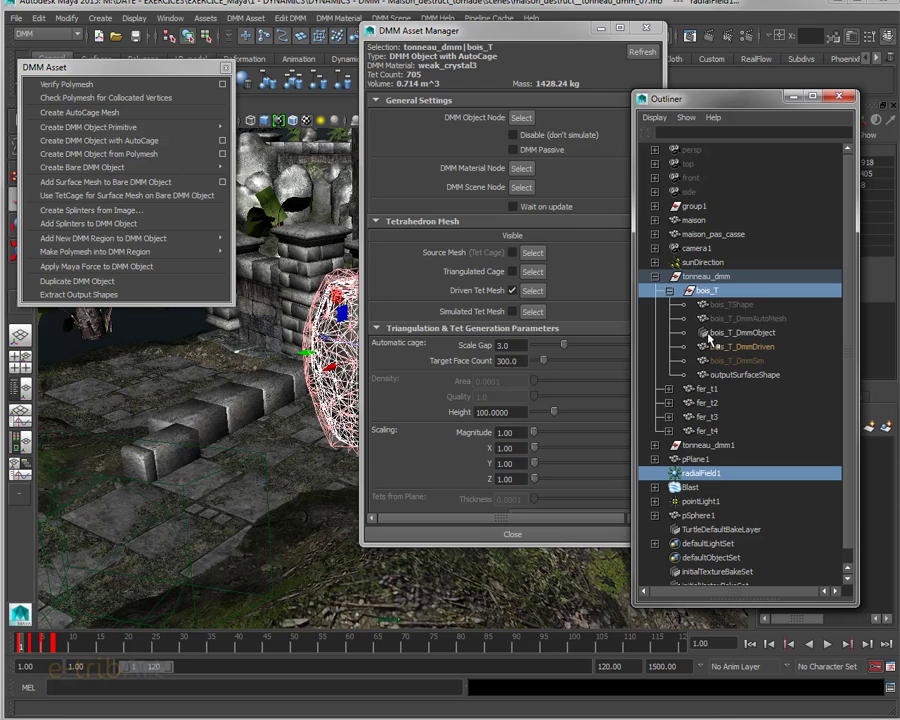
pyautogui.click(706, 459)
pyautogui.click(700, 473)
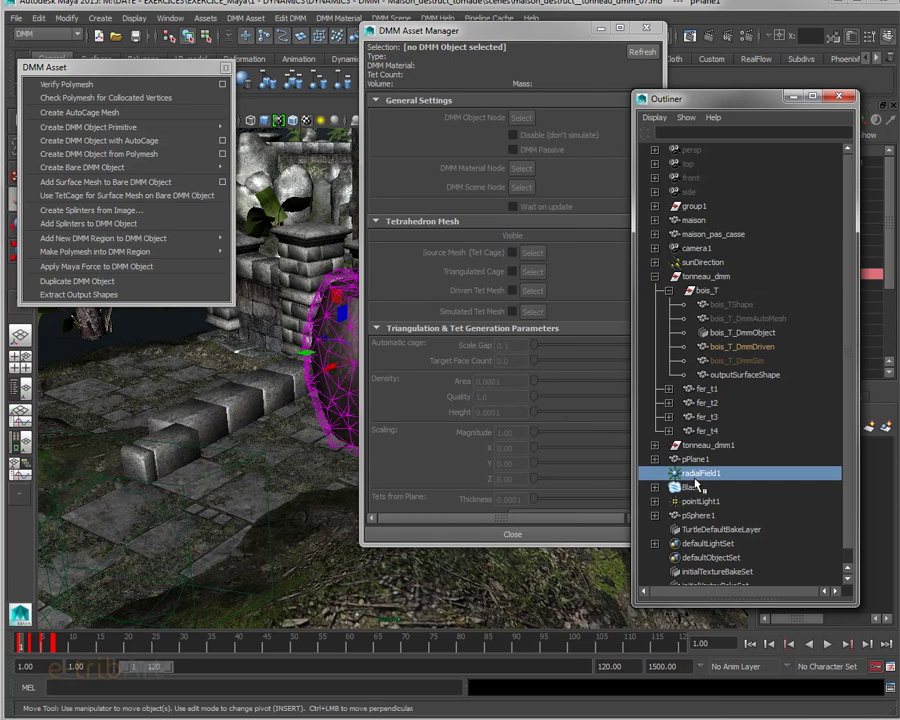
pyautogui.click(700, 291)
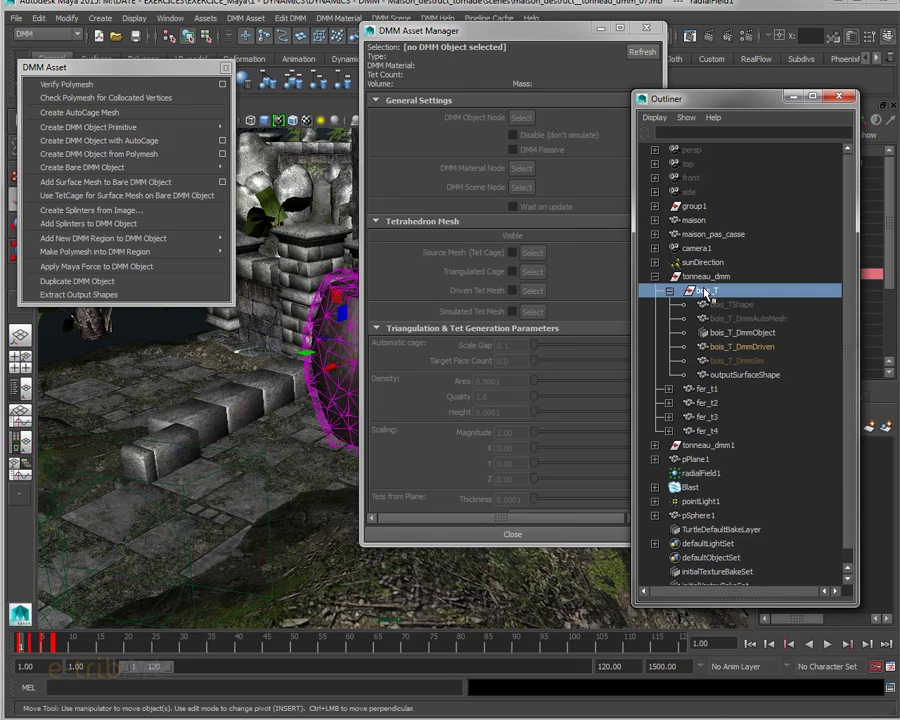
pyautogui.moveTo(511, 37); pyautogui.dragTo(721, 35)
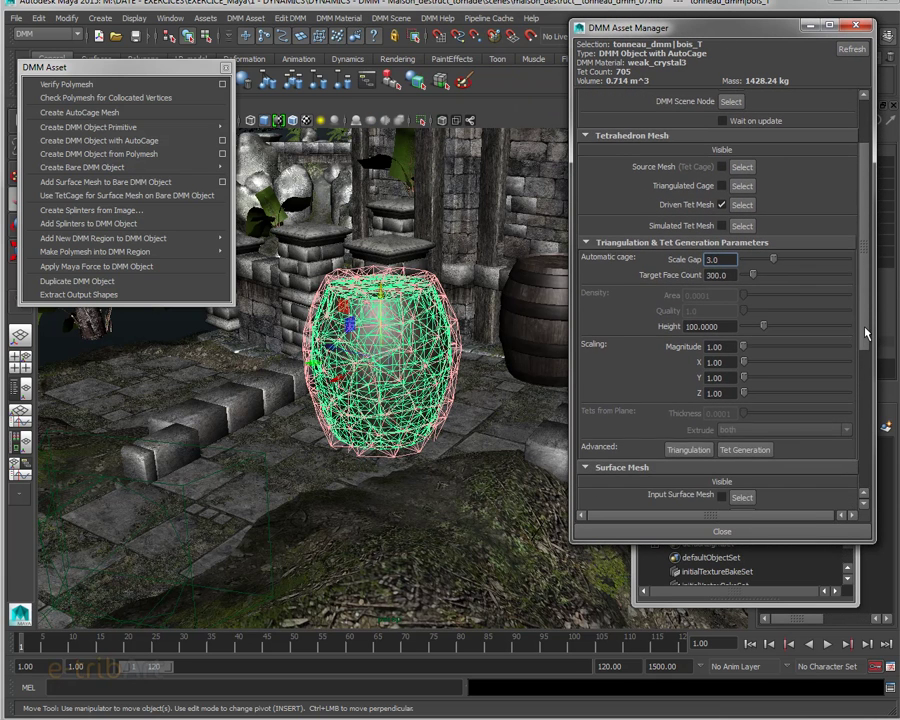
pyautogui.moveTo(862, 291); pyautogui.dragTo(858, 488)
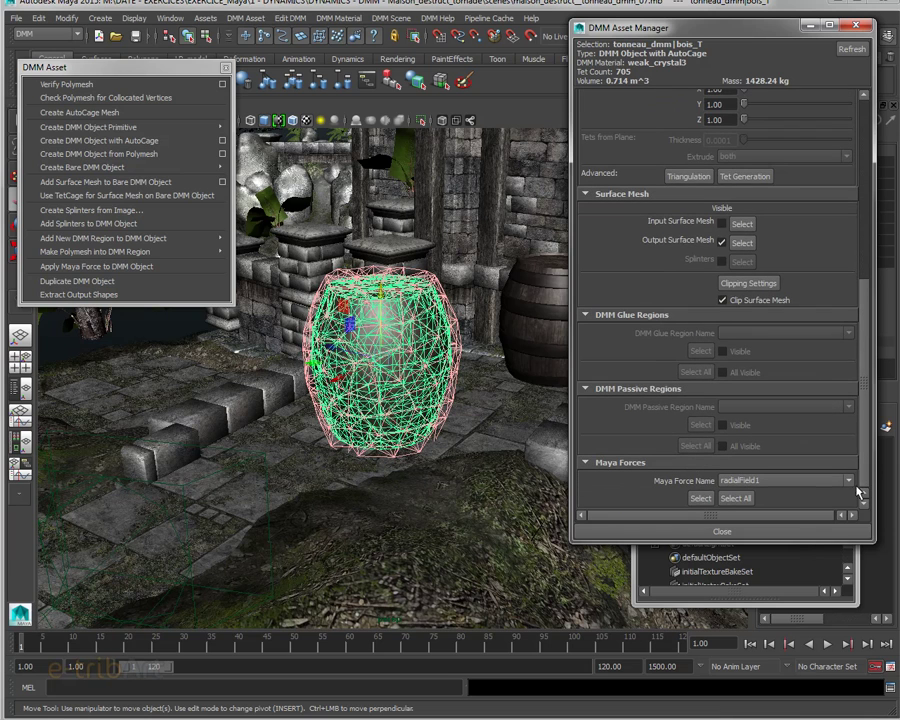
pyautogui.click(703, 498)
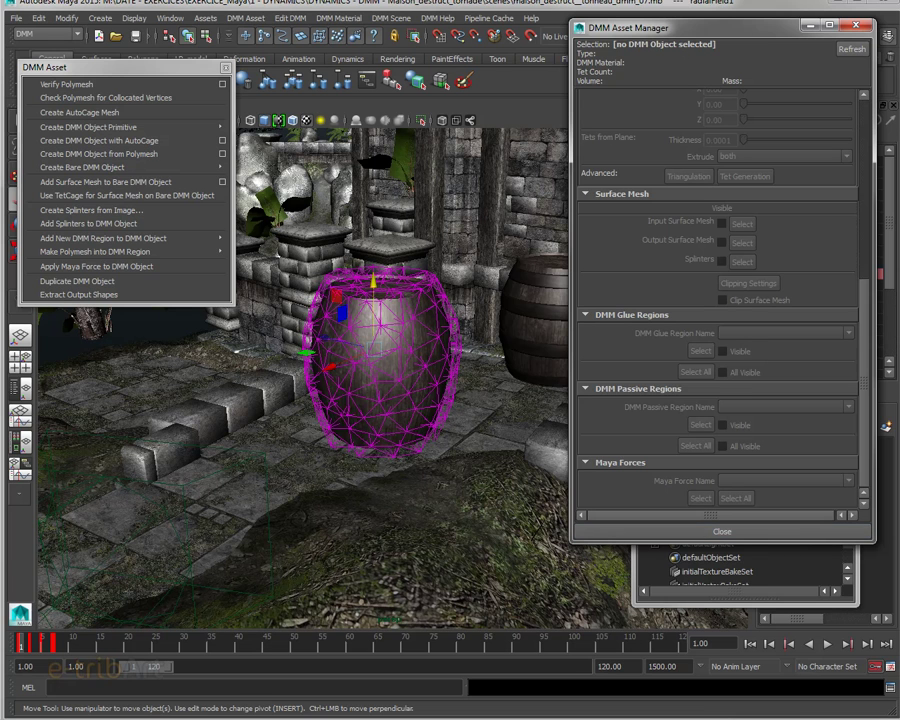
pyautogui.moveTo(898, 4)
pyautogui.mouseDown()
pyautogui.moveTo(666, 12)
pyautogui.moveTo(648, 29)
pyautogui.moveTo(899, 26)
pyautogui.mouseUp()
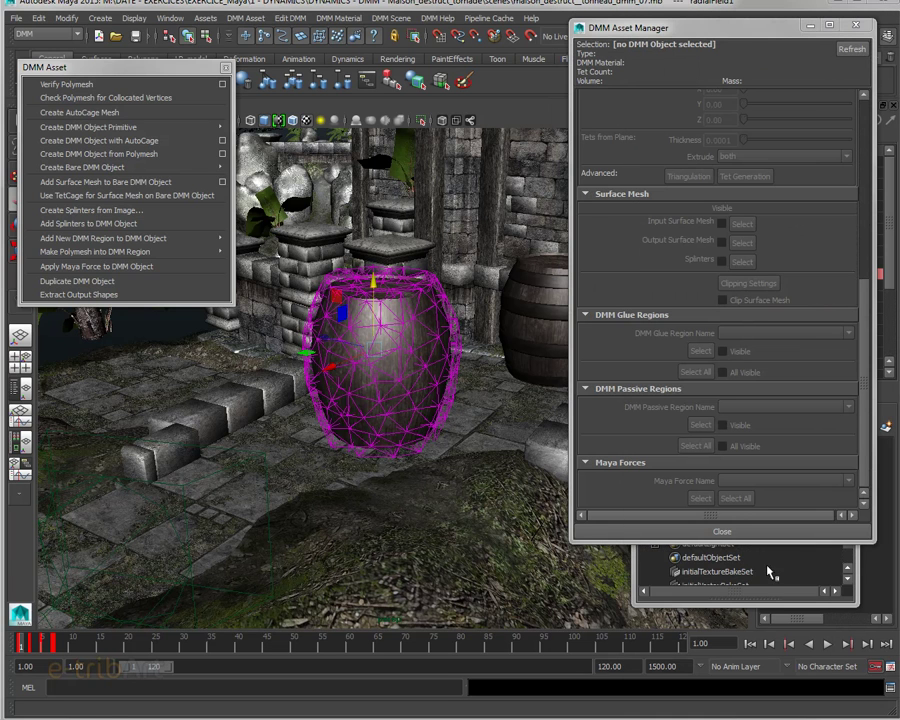
# Step: Play the radial field's explosion of the barrel from frame 1, stop at frame 11 and rewind to the start
pyautogui.click(828, 647)
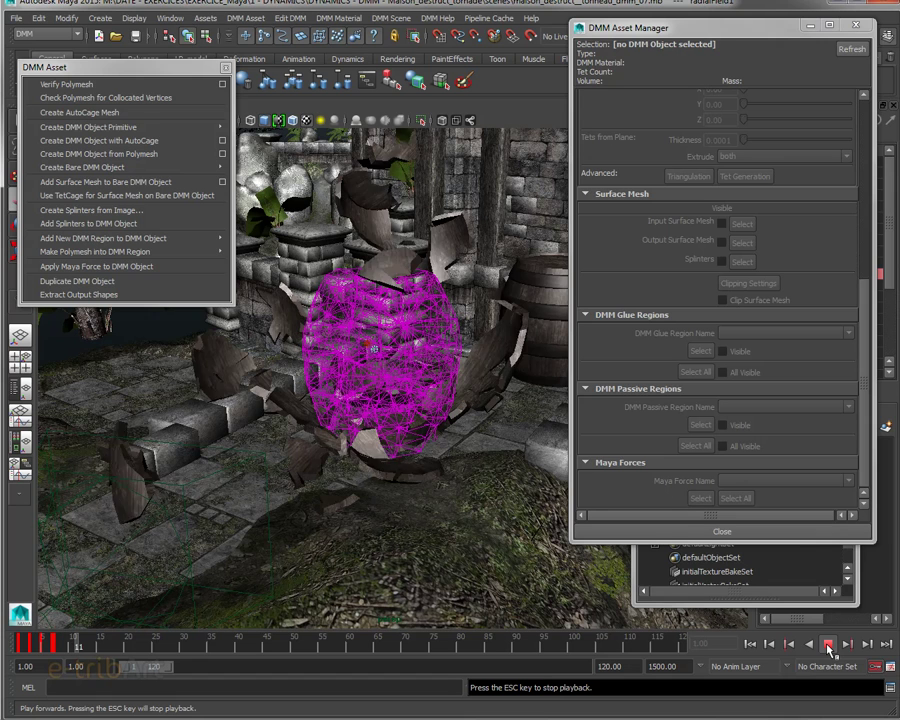
pyautogui.click(828, 647)
pyautogui.moveTo(628, 33); pyautogui.dragTo(899, 60)
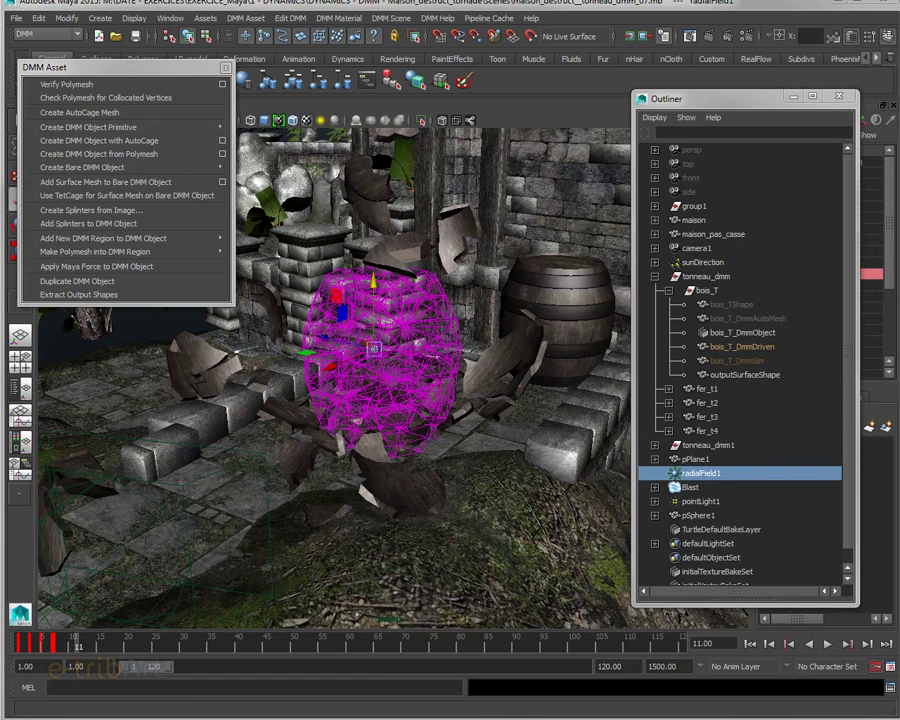
pyautogui.moveTo(120, 66); pyautogui.dragTo(114, 33)
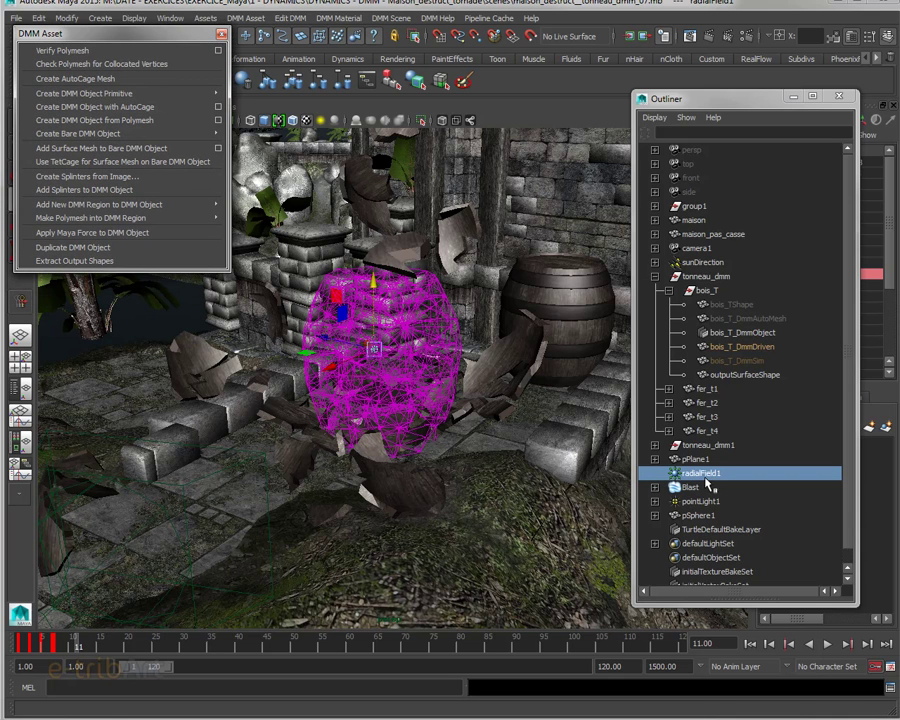
pyautogui.click(750, 644)
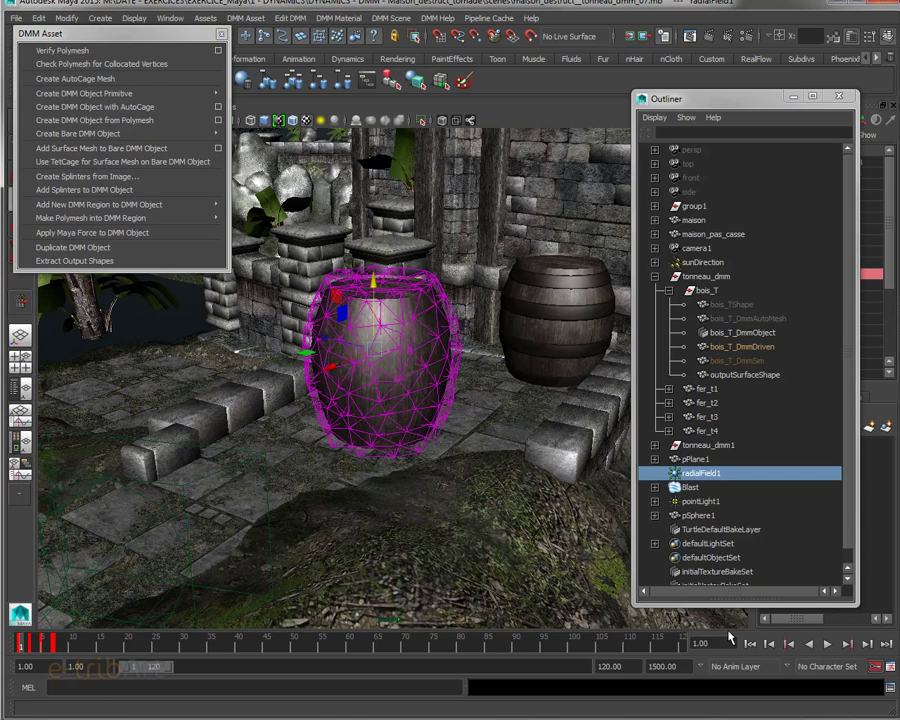
# Step: Select the ground plane pPlane1 and examine its DMM Passive setting and the new and existing DMM materials available for it
pyautogui.click(246, 471)
pyautogui.click(248, 472)
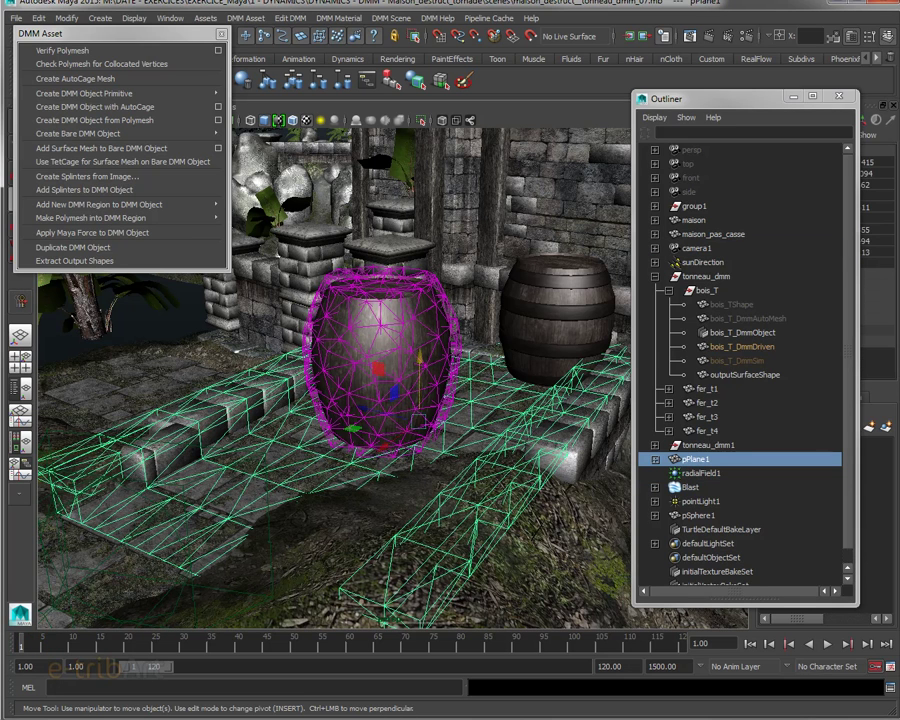
pyautogui.moveTo(899, 106); pyautogui.dragTo(609, 115)
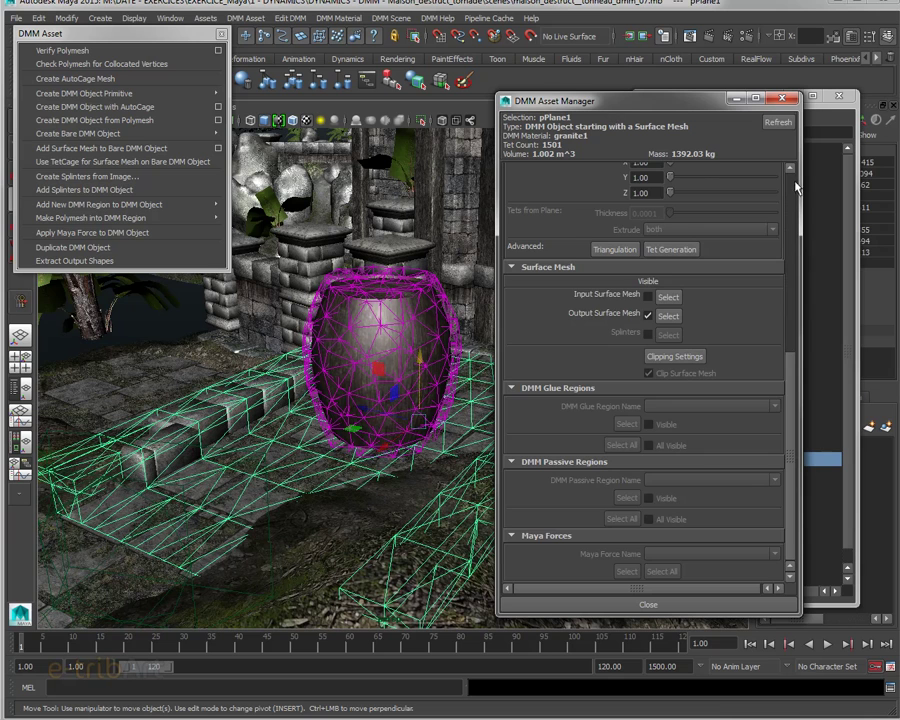
pyautogui.scroll(10, 790, 190)
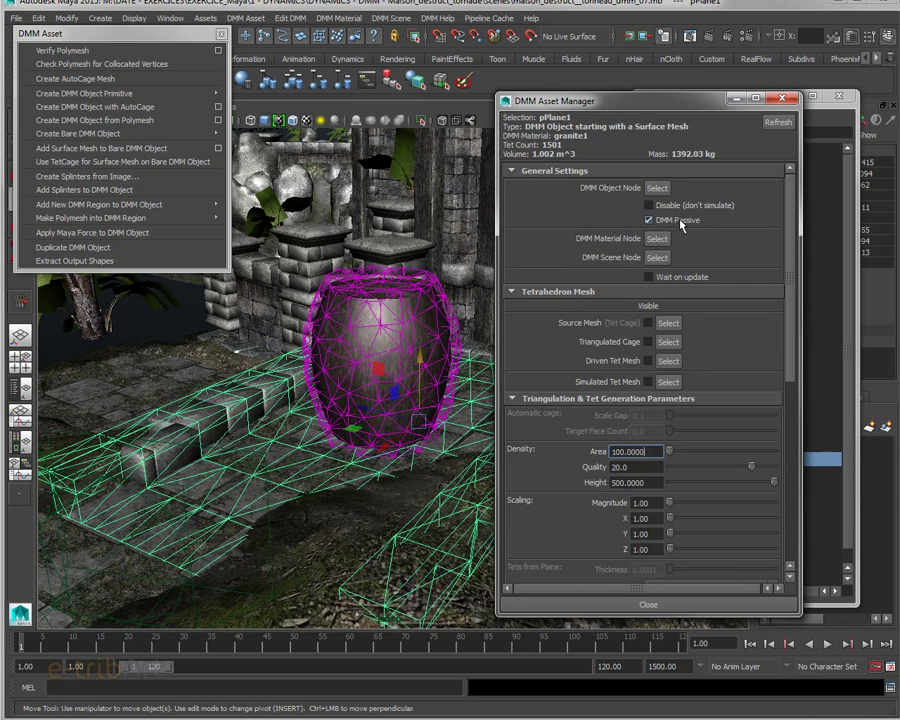
pyautogui.click(338, 18)
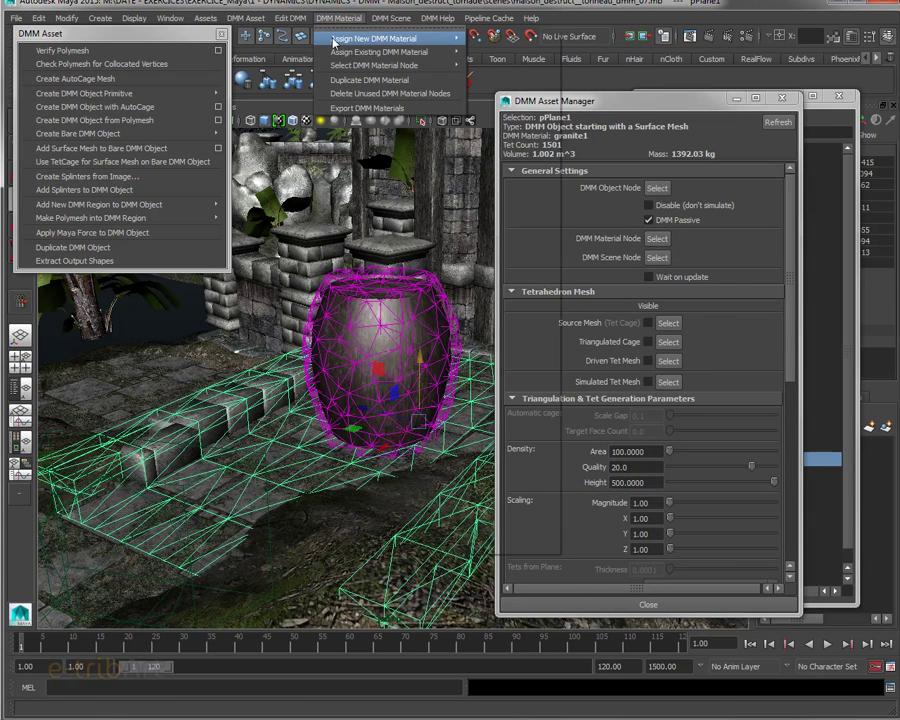
pyautogui.moveTo(348, 40)
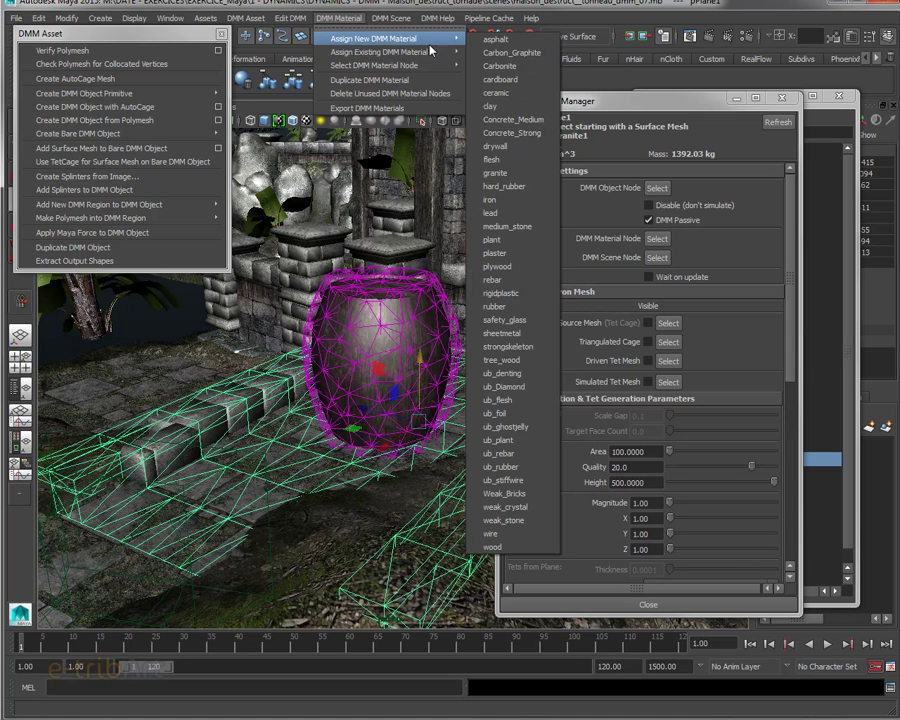
pyautogui.moveTo(420, 52)
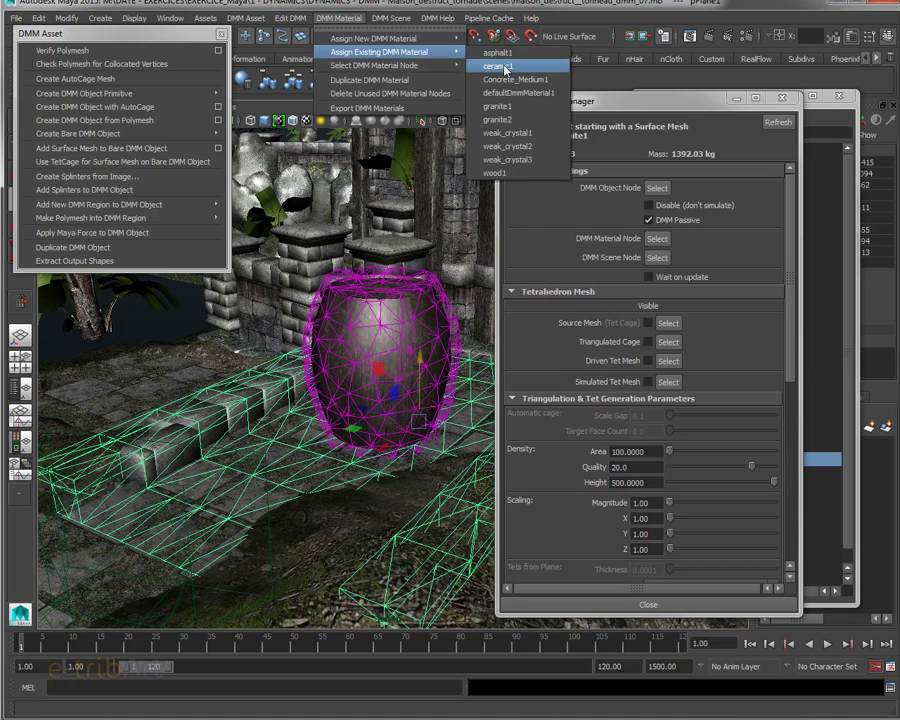
pyautogui.click(642, 76)
pyautogui.moveTo(620, 110); pyautogui.dragTo(671, 108)
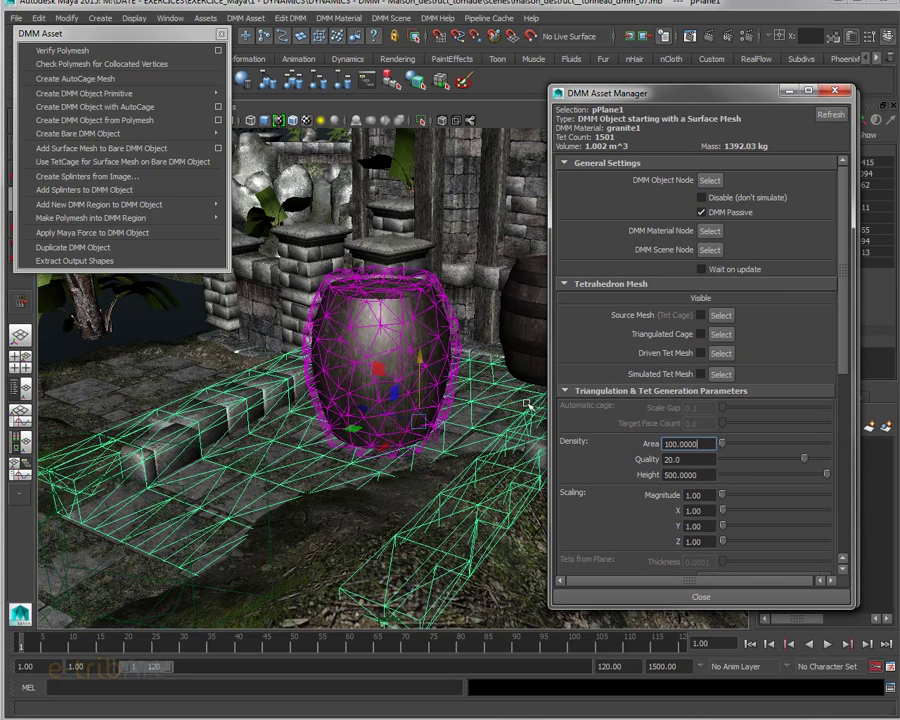
# Step: Set the Target Face Count of the barrel's bois_T AutoCage to 500
pyautogui.click(404, 326)
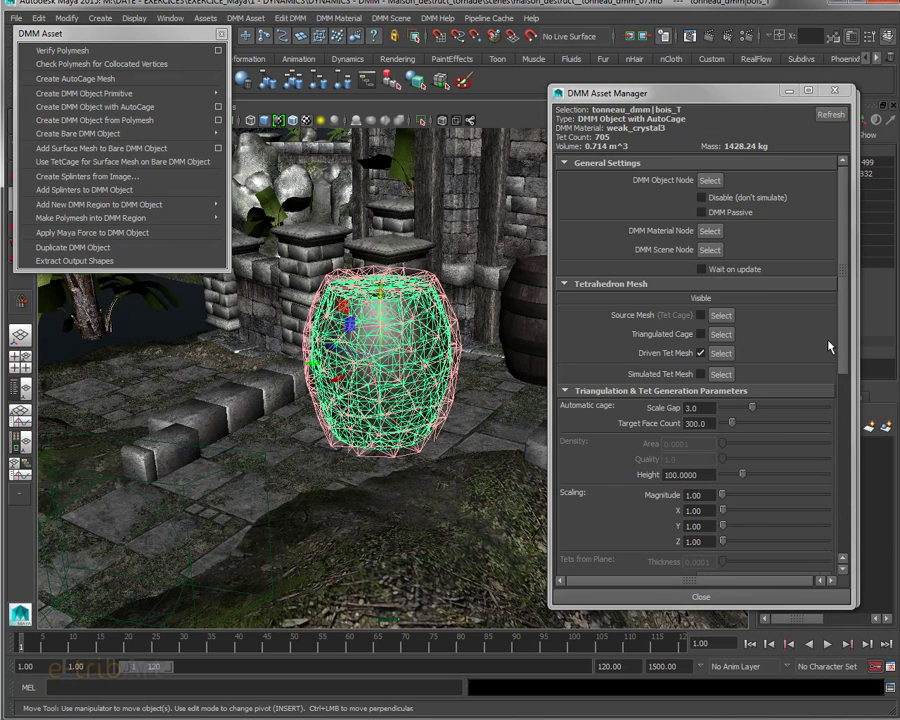
pyautogui.click(712, 423)
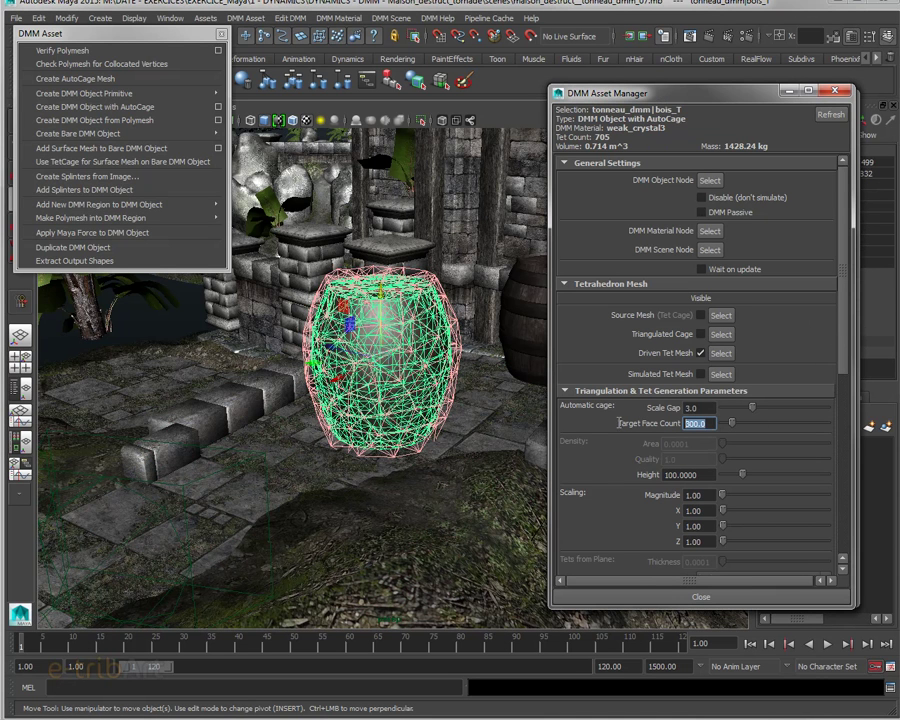
pyautogui.write('500')
pyautogui.press('Return')
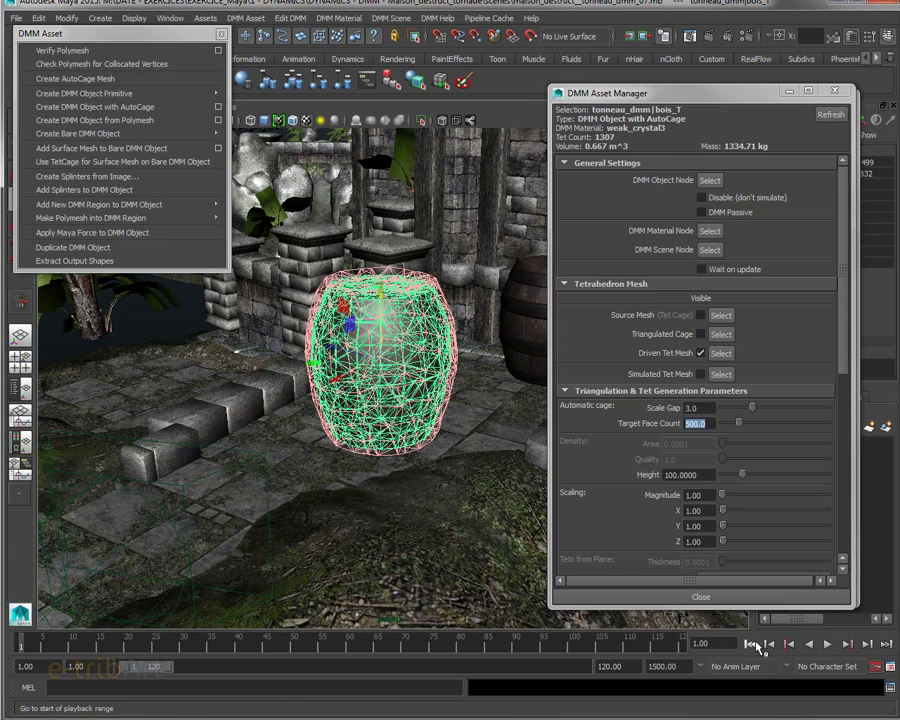
# Step: Play the barrel's explosion from frame 1, stop at frame 9 and examine the flying fragments
pyautogui.click(829, 645)
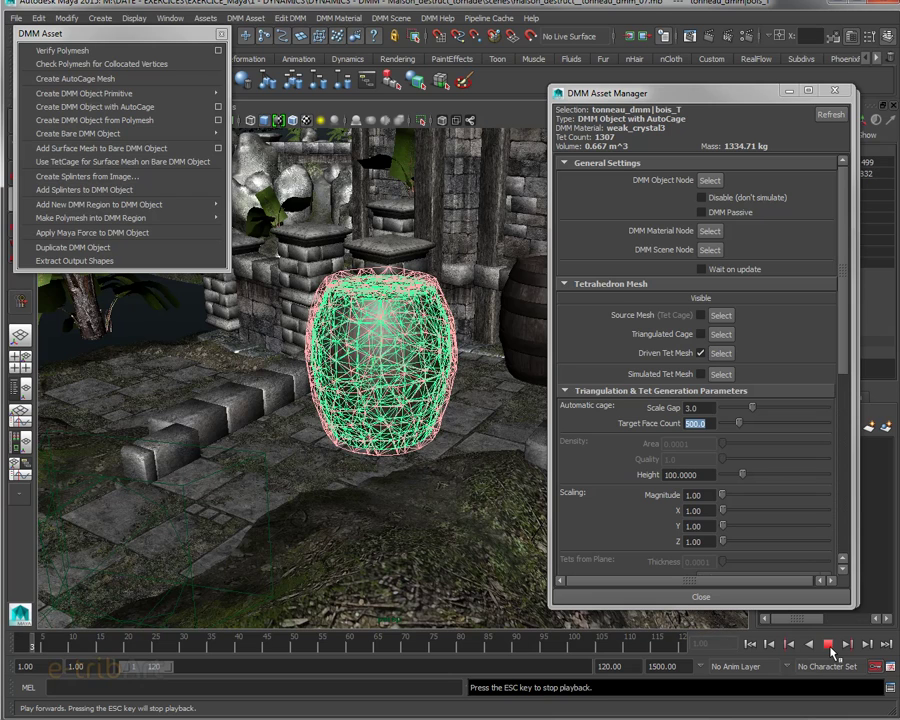
pyautogui.click(829, 645)
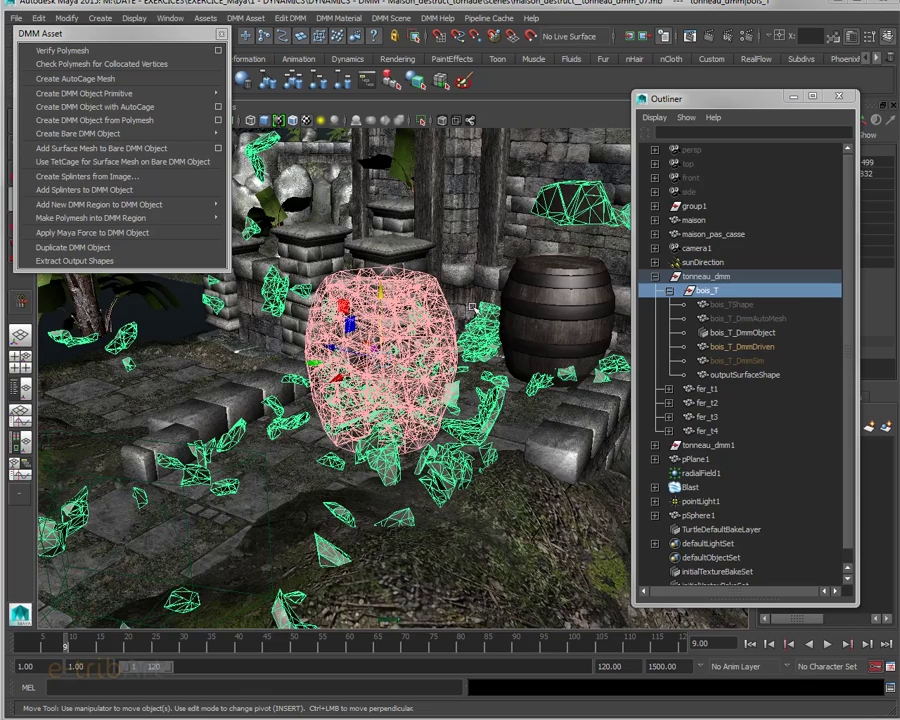
pyautogui.keyDown('alt'); pyautogui.moveTo(470, 309); pyautogui.dragTo(420, 360); pyautogui.keyUp('alt')
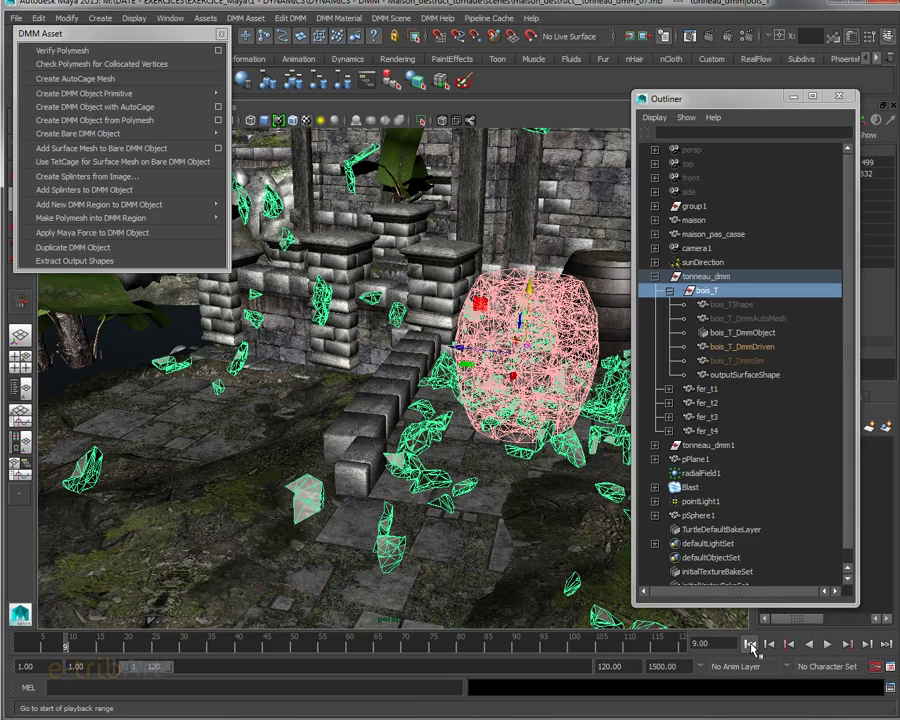
# Step: Replay the barrel's explosion from the first frame and stop it at frame 22
pyautogui.click(752, 646)
pyautogui.click(827, 643)
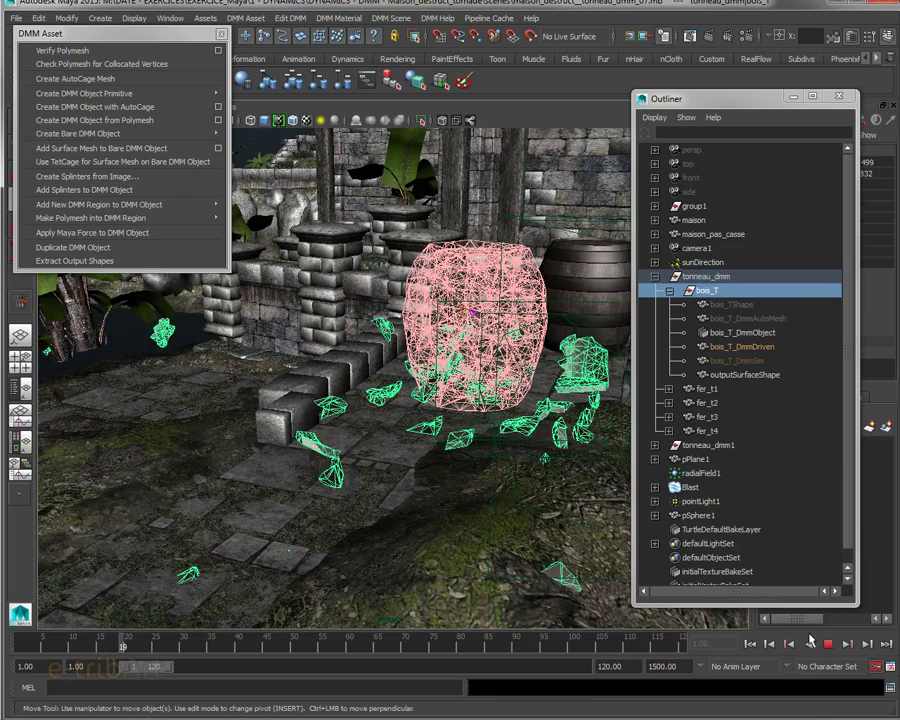
pyautogui.click(828, 645)
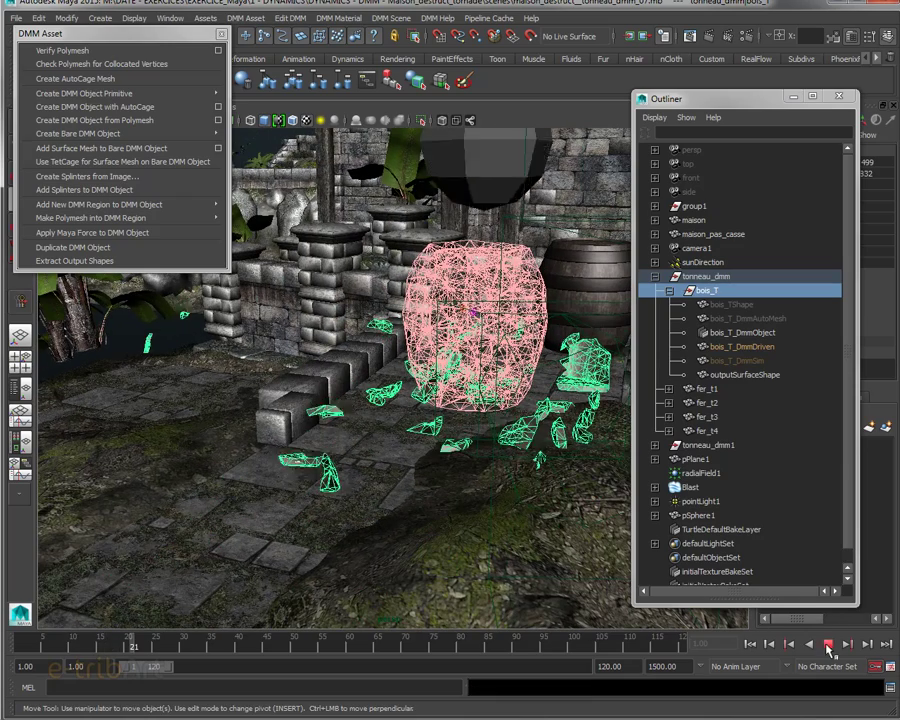
# Step: Delete the sphere pSphere1 that falls onto the barrel
pyautogui.keyDown('alt'); pyautogui.moveTo(491, 460); pyautogui.dragTo(458, 462); pyautogui.keyUp('alt')
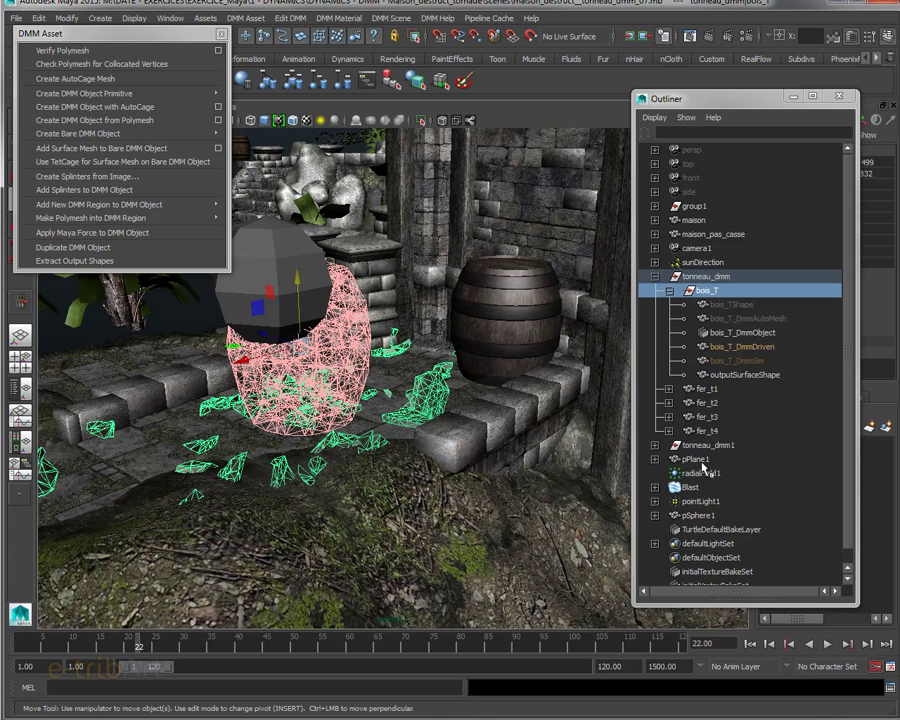
pyautogui.click(689, 516)
pyautogui.press('Delete')
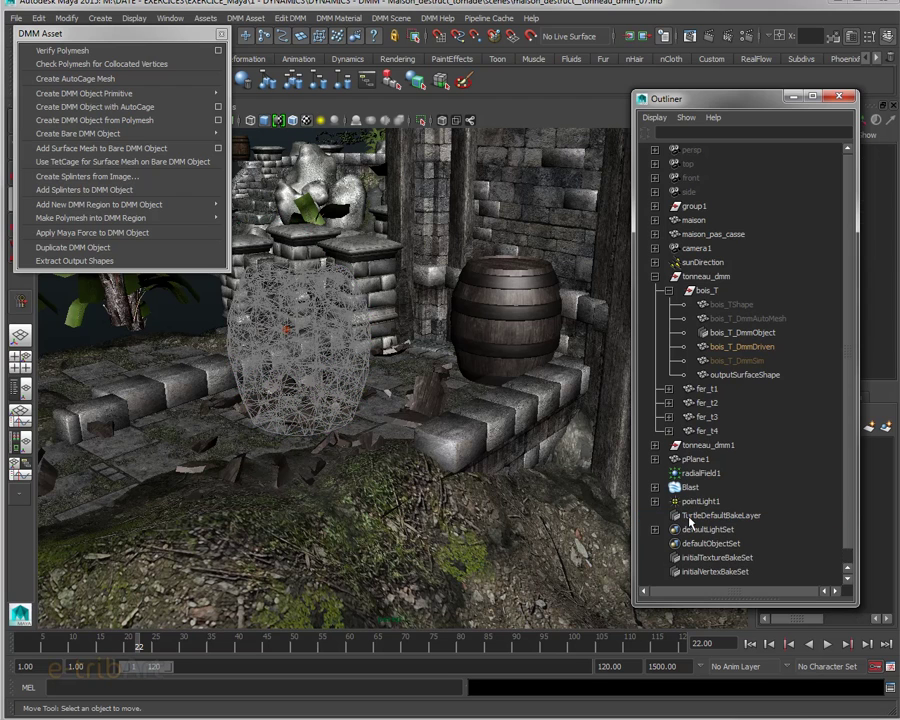
# Step: Select the house, barrel and ground meshes together to examine their wireframes, rewind to frame 1 and clear the selection
pyautogui.click(283, 292)
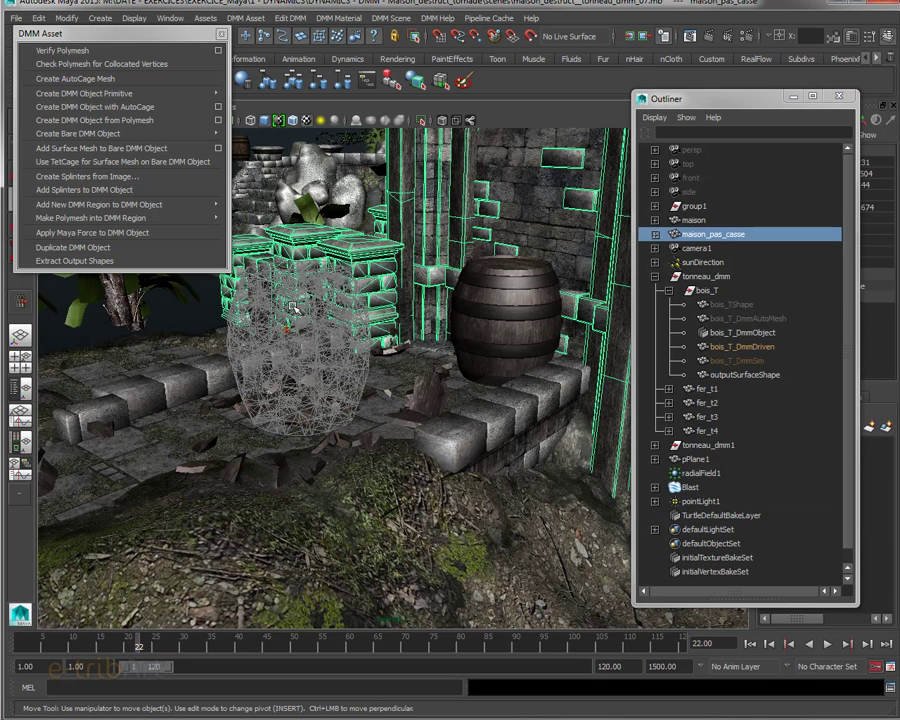
pyautogui.moveTo(315, 377); pyautogui.dragTo(328, 383)
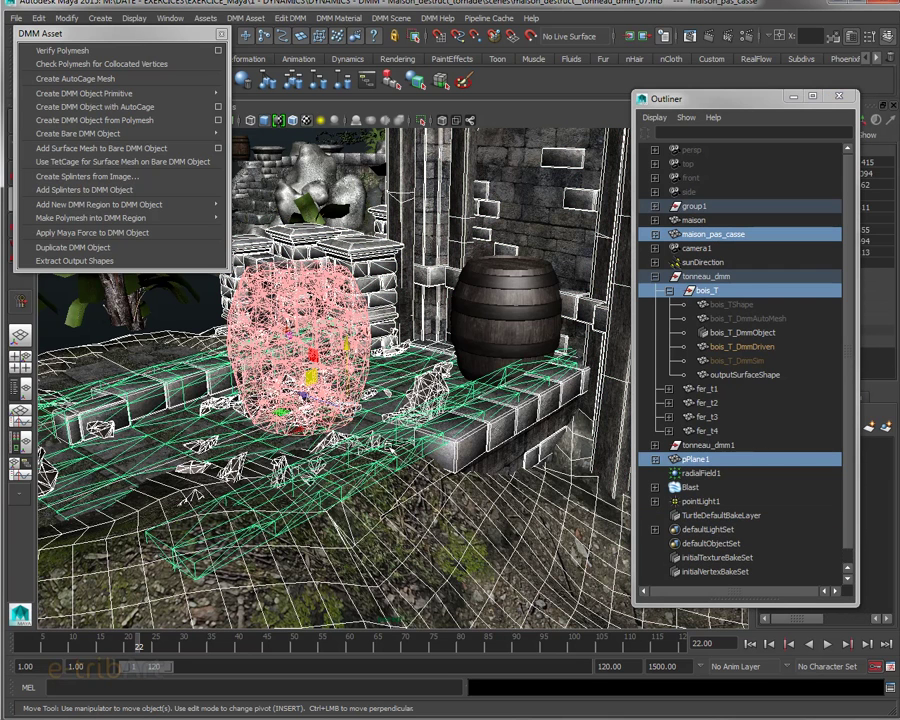
pyautogui.keyDown('alt'); pyautogui.moveTo(285, 327); pyautogui.dragTo(226, 203); pyautogui.keyUp('alt')
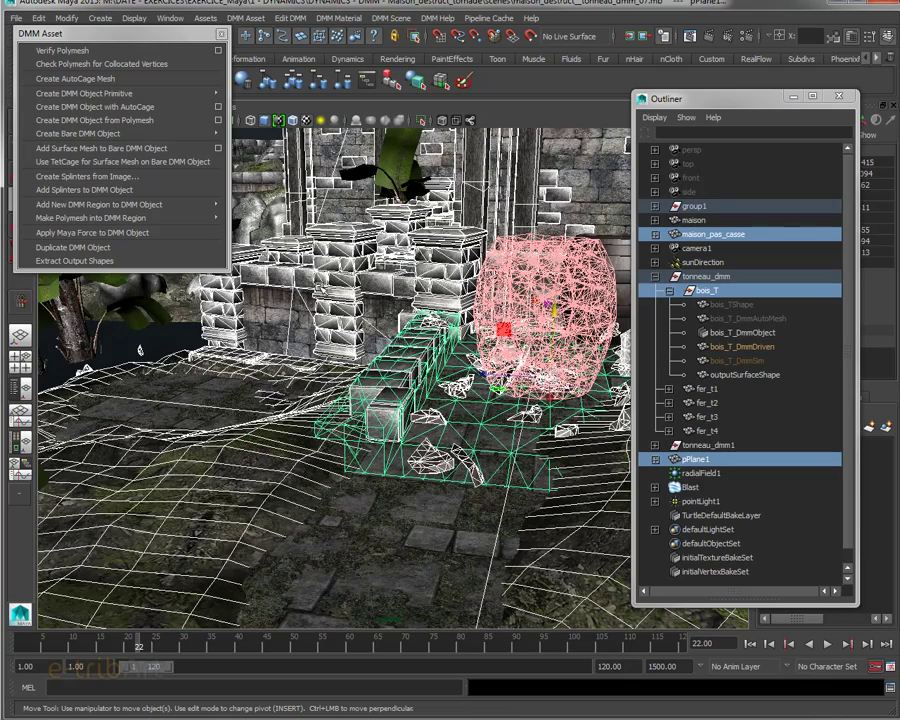
pyautogui.keyDown('alt'); pyautogui.moveTo(395, 418); pyautogui.dragTo(326, 318); pyautogui.keyUp('alt')
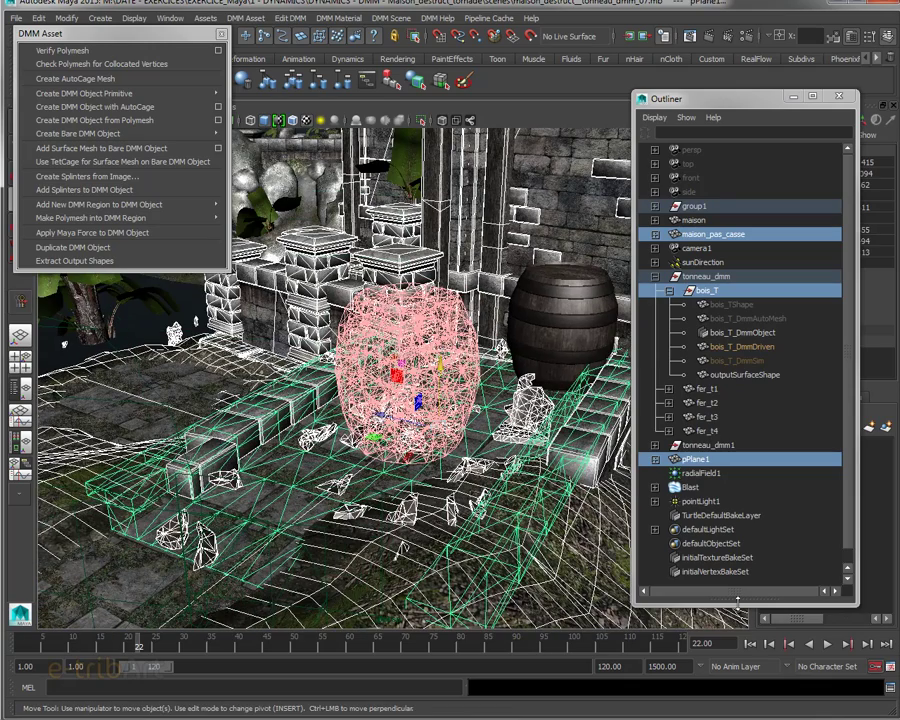
pyautogui.click(753, 645)
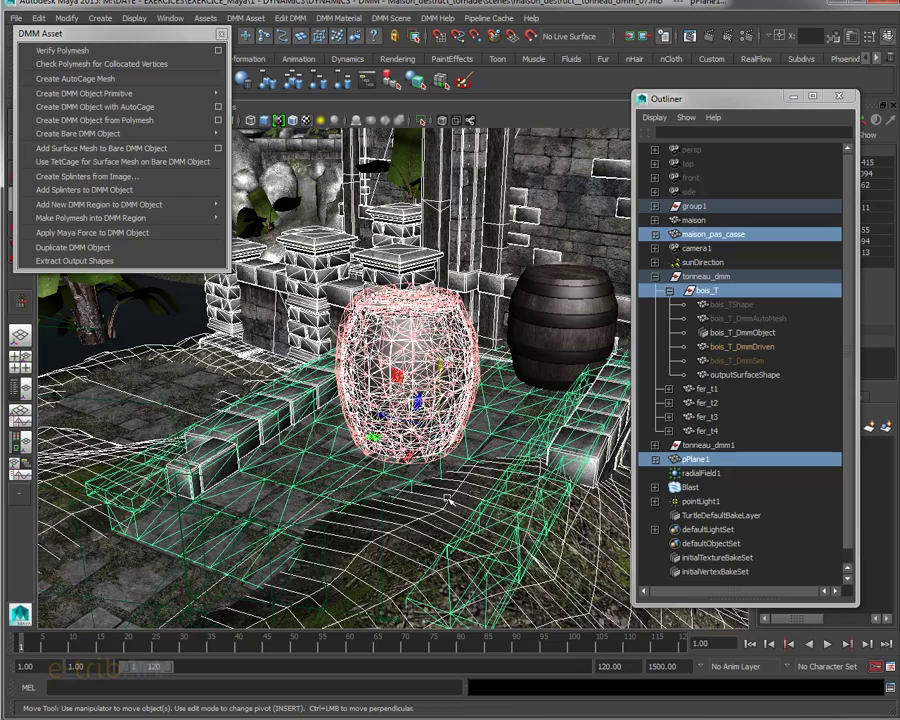
pyautogui.keyDown('alt'); pyautogui.moveTo(447, 498); pyautogui.dragTo(437, 497, button='right'); pyautogui.keyUp('alt')
pyautogui.keyDown('alt'); pyautogui.moveTo(436, 498); pyautogui.dragTo(469, 497); pyautogui.keyUp('alt')
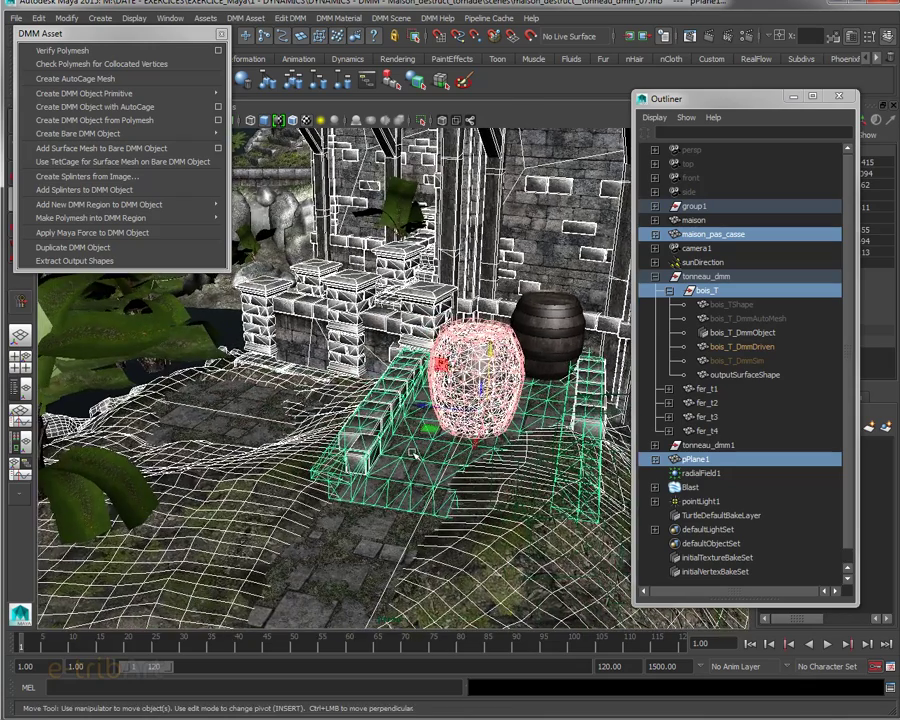
pyautogui.click(231, 323)
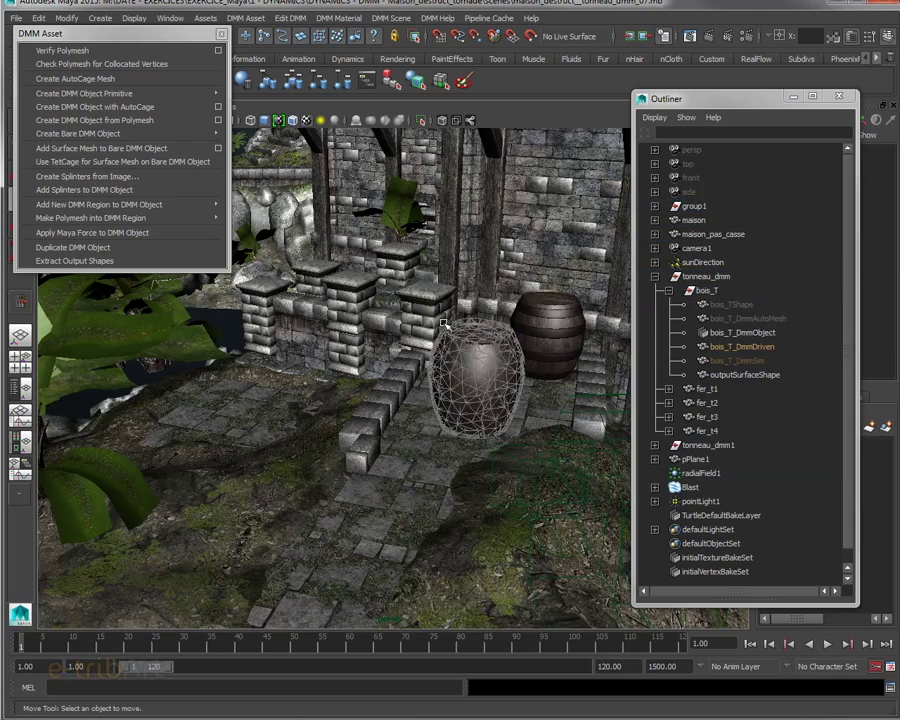
# Step: Select the ground plane pPlane1 and examine how far its collision mesh extends under the barrel and along the stone borders
pyautogui.keyDown('alt'); pyautogui.moveTo(475, 445); pyautogui.dragTo(460, 446); pyautogui.keyUp('alt')
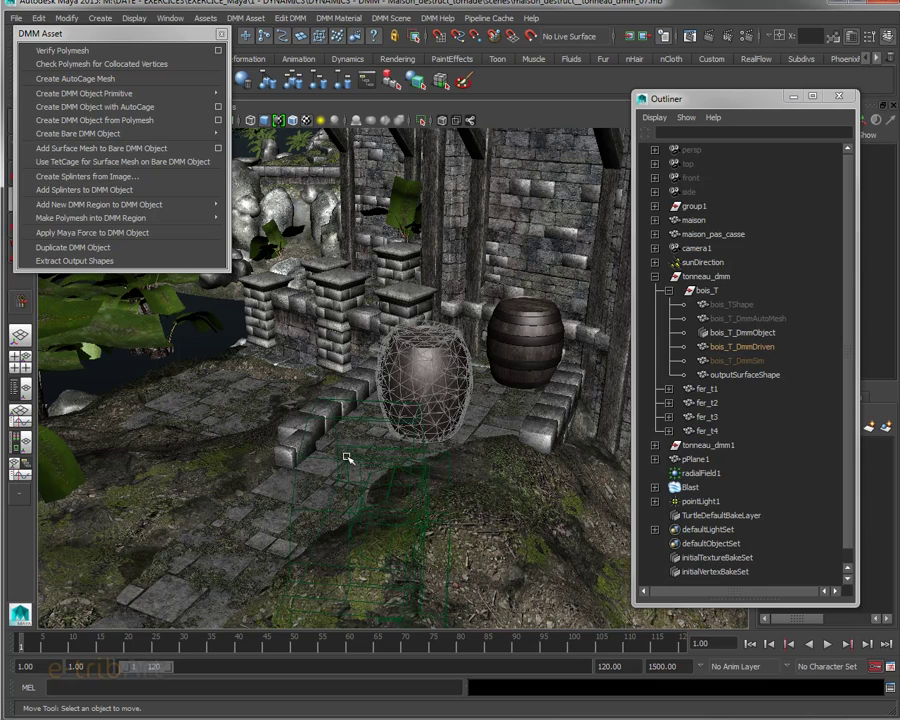
pyautogui.click(354, 434)
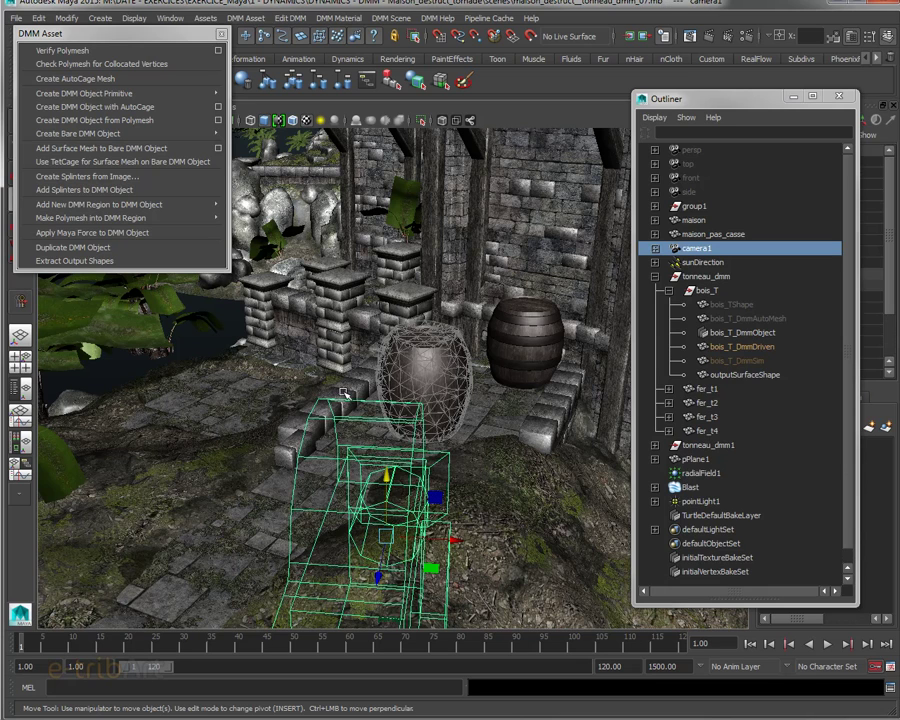
pyautogui.click(343, 406)
pyautogui.keyDown('alt'); pyautogui.moveTo(351, 478); pyautogui.dragTo(330, 483); pyautogui.keyUp('alt')
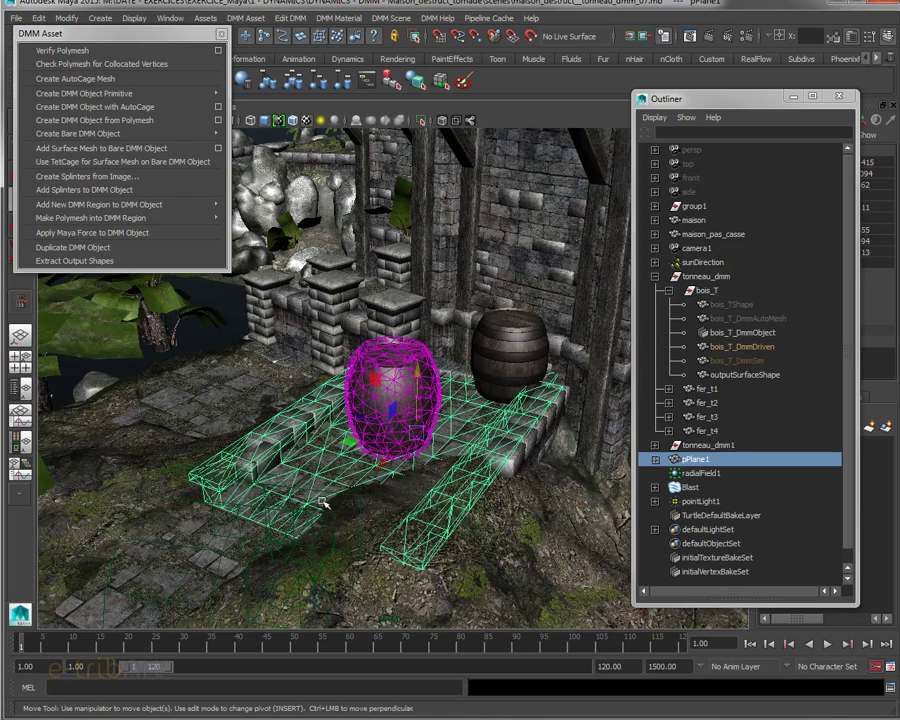
pyautogui.moveTo(462, 541)
pyautogui.keyDown('alt'); pyautogui.mouseDown()
pyautogui.moveTo(476, 526)
pyautogui.moveTo(450, 530)
pyautogui.mouseUp(); pyautogui.keyUp('alt')
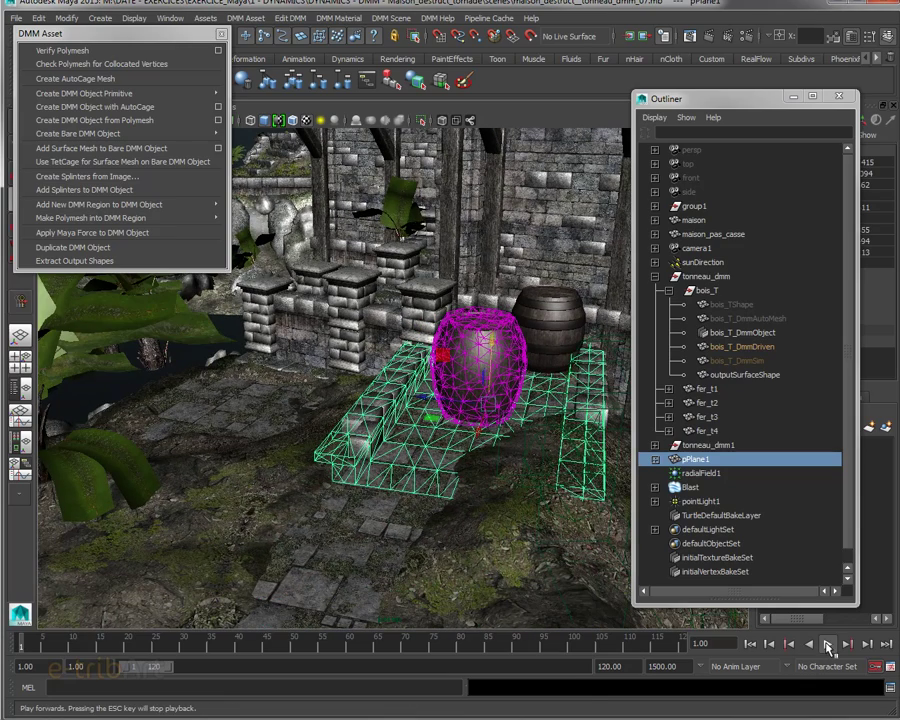
# Step: Play the simulation with pPlane1 selected, stop at frame 8 and examine the fragments near the ground up close
pyautogui.click(828, 645)
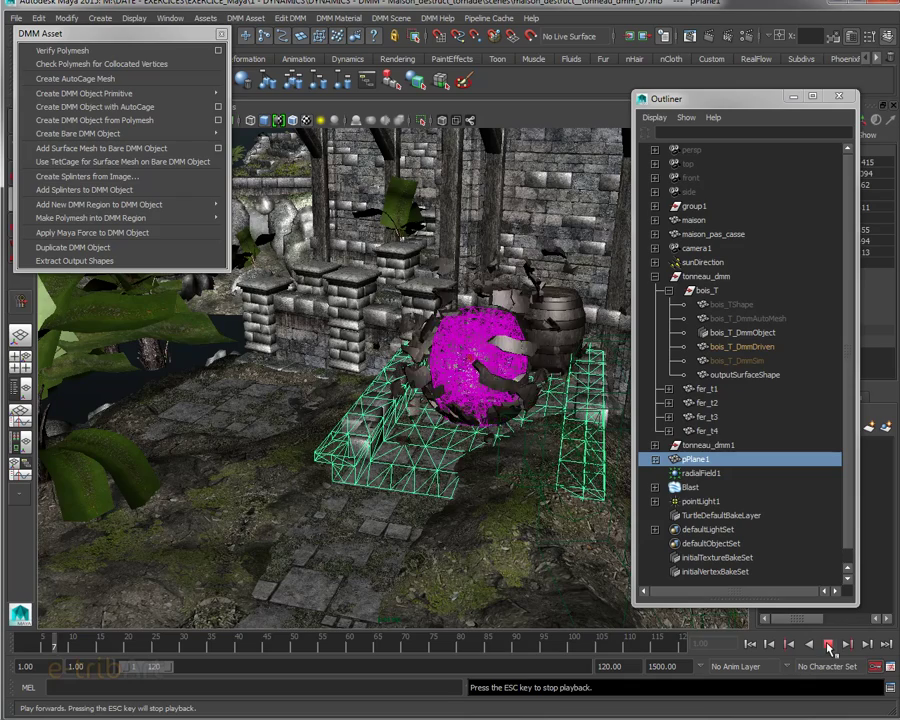
pyautogui.click(828, 646)
pyautogui.keyDown('alt'); pyautogui.moveTo(478, 476); pyautogui.dragTo(542, 483, button='right'); pyautogui.keyUp('alt')
pyautogui.moveTo(542, 483)
pyautogui.keyDown('alt'); pyautogui.mouseDown()
pyautogui.moveTo(535, 475)
pyautogui.moveTo(543, 480)
pyautogui.mouseUp(); pyautogui.keyUp('alt')
pyautogui.keyDown('alt'); pyautogui.moveTo(545, 480); pyautogui.dragTo(561, 483, button='right'); pyautogui.keyUp('alt')
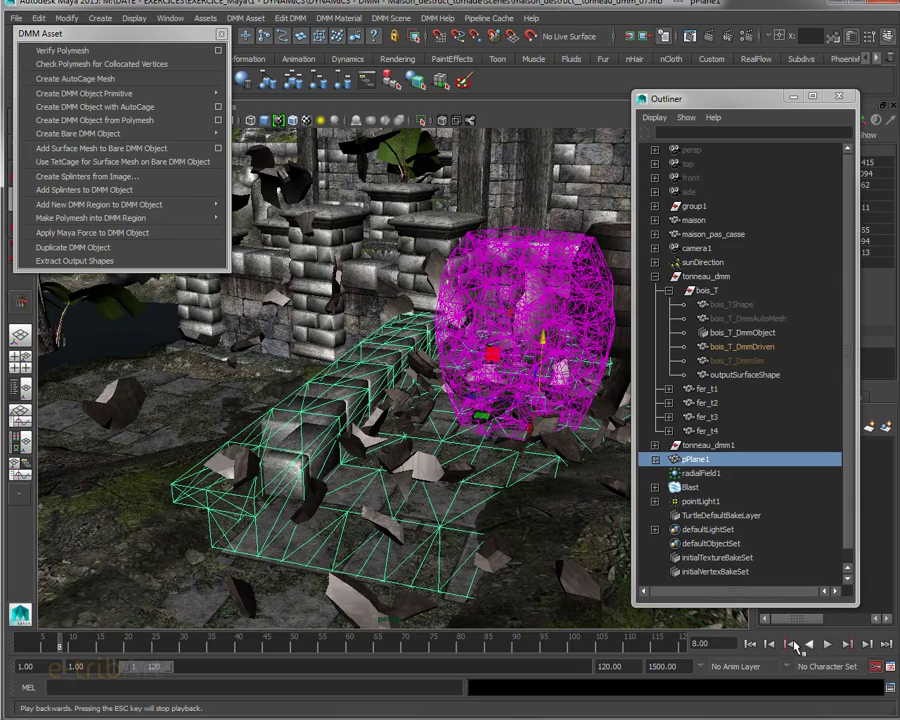
# Step: Continue the playback to frame 20 and examine how the debris lands on pPlane1
pyautogui.click(828, 645)
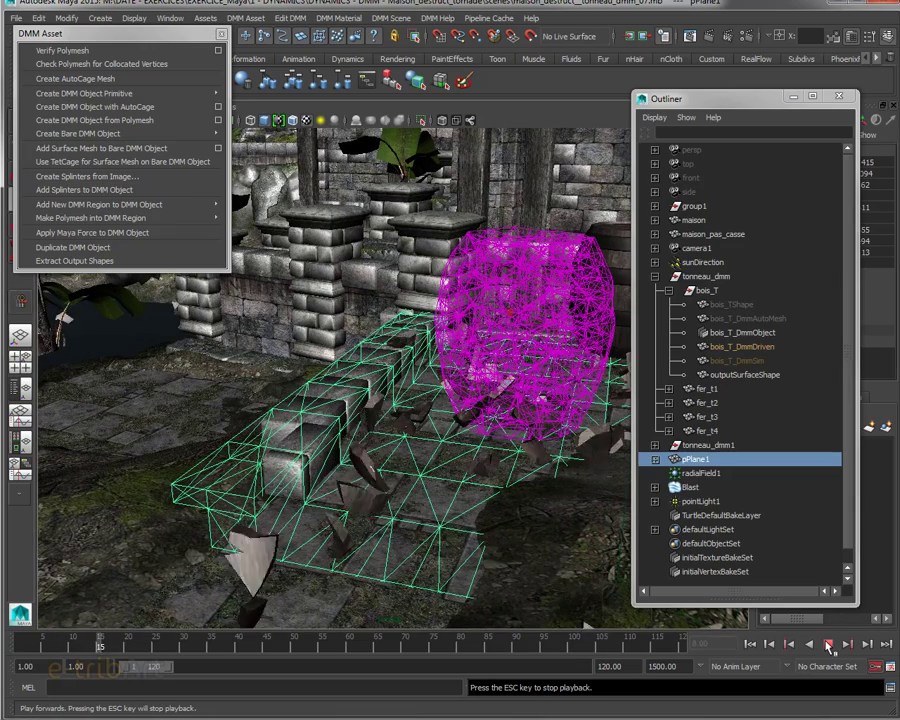
pyautogui.click(828, 645)
pyautogui.moveTo(460, 496)
pyautogui.keyDown('alt'); pyautogui.mouseDown()
pyautogui.moveTo(452, 492)
pyautogui.moveTo(458, 499)
pyautogui.mouseUp(); pyautogui.keyUp('alt')
pyautogui.scroll(-5, 451, 492)
pyautogui.keyDown('alt'); pyautogui.moveTo(458, 499); pyautogui.dragTo(512, 506, button='right'); pyautogui.keyUp('alt')
pyautogui.keyDown('alt'); pyautogui.moveTo(512, 506); pyautogui.dragTo(498, 496); pyautogui.keyUp('alt')
pyautogui.scroll(3, 498, 497)
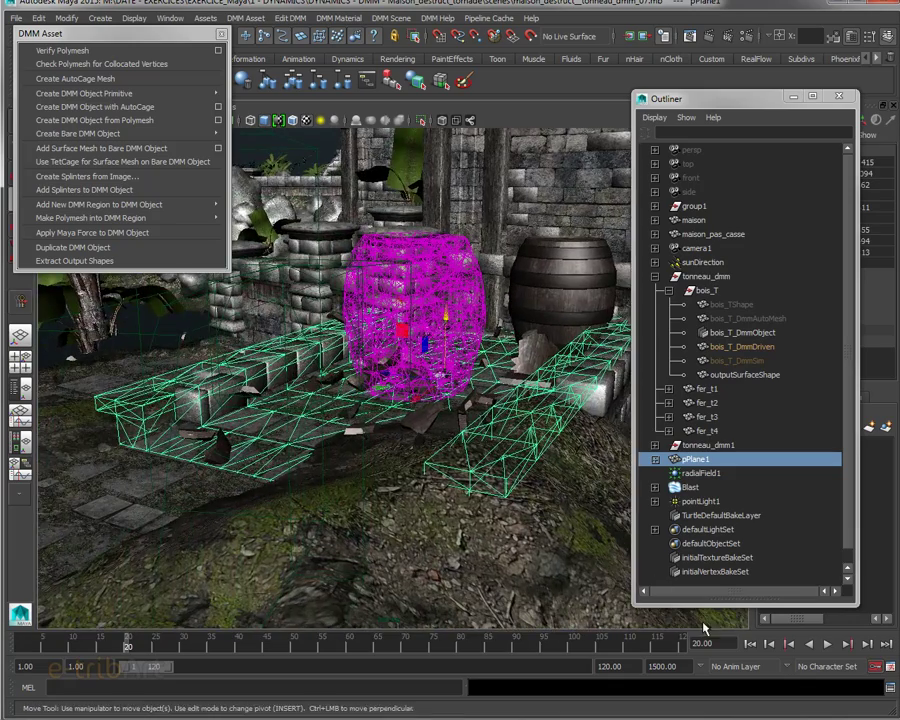
# Step: Rewind the animation to frame 1 and show the mental ray render of the explosion at frame 7 in the Render View
pyautogui.click(750, 644)
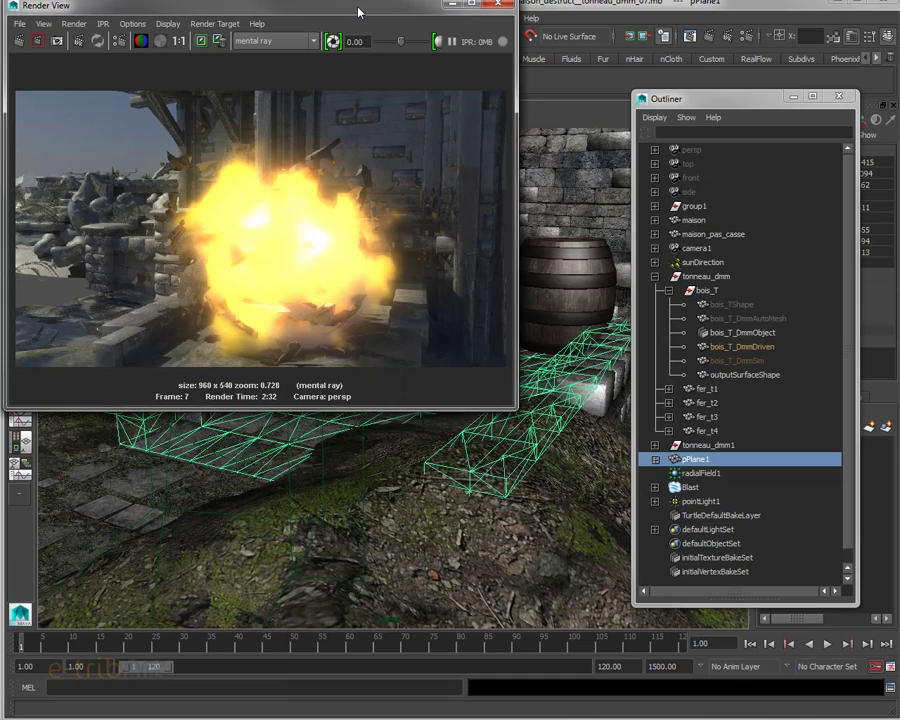
pyautogui.moveTo(358, 15); pyautogui.dragTo(362, 68)
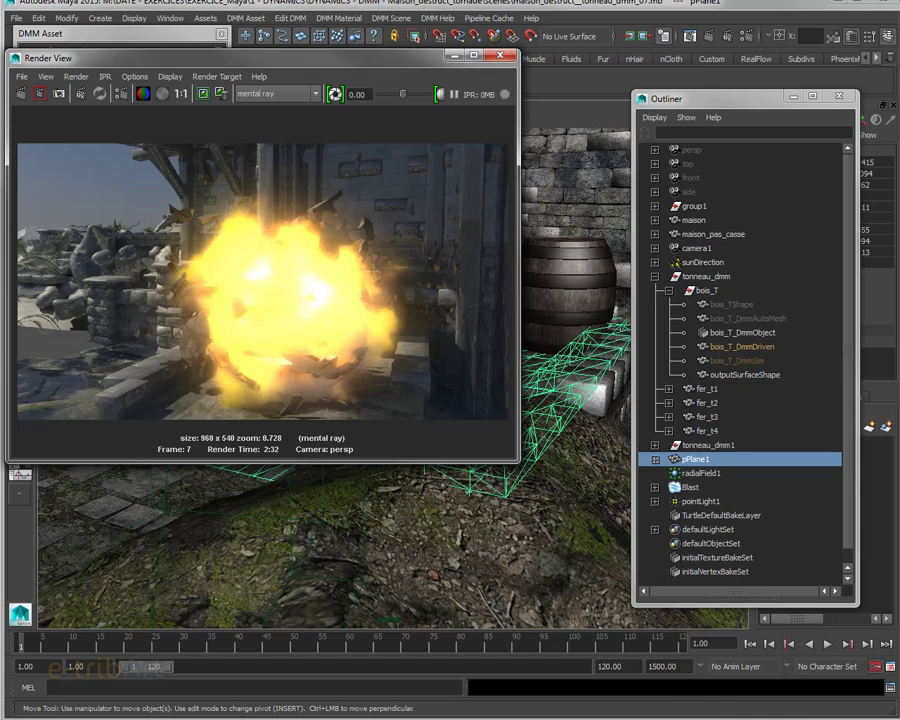